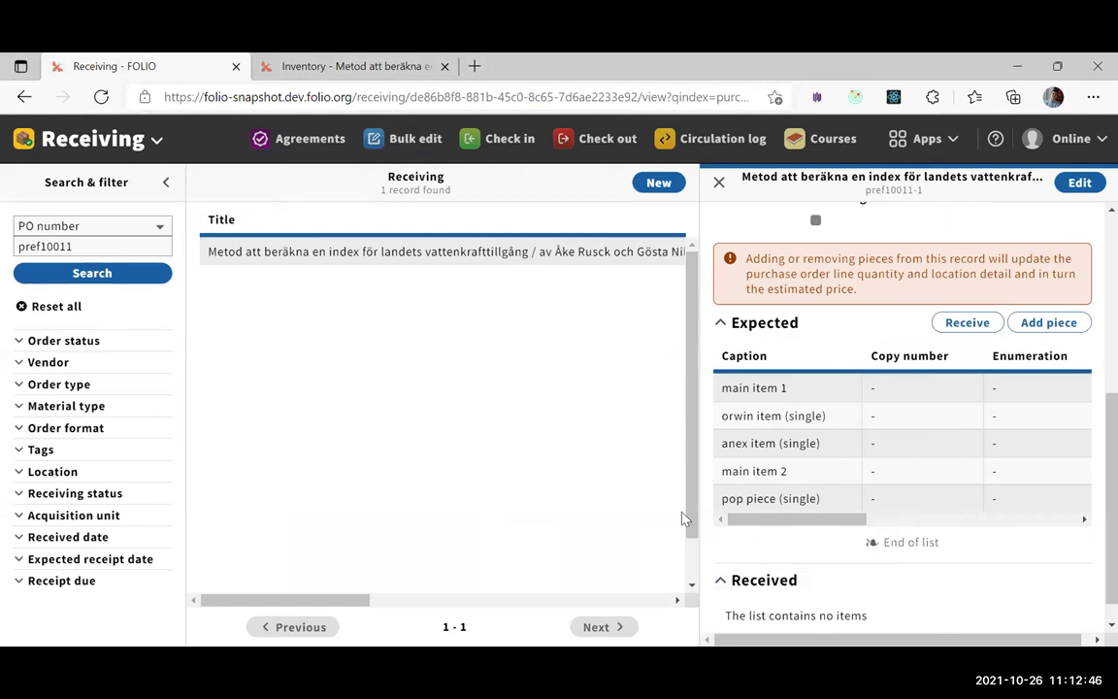
pyautogui.click(777, 390)
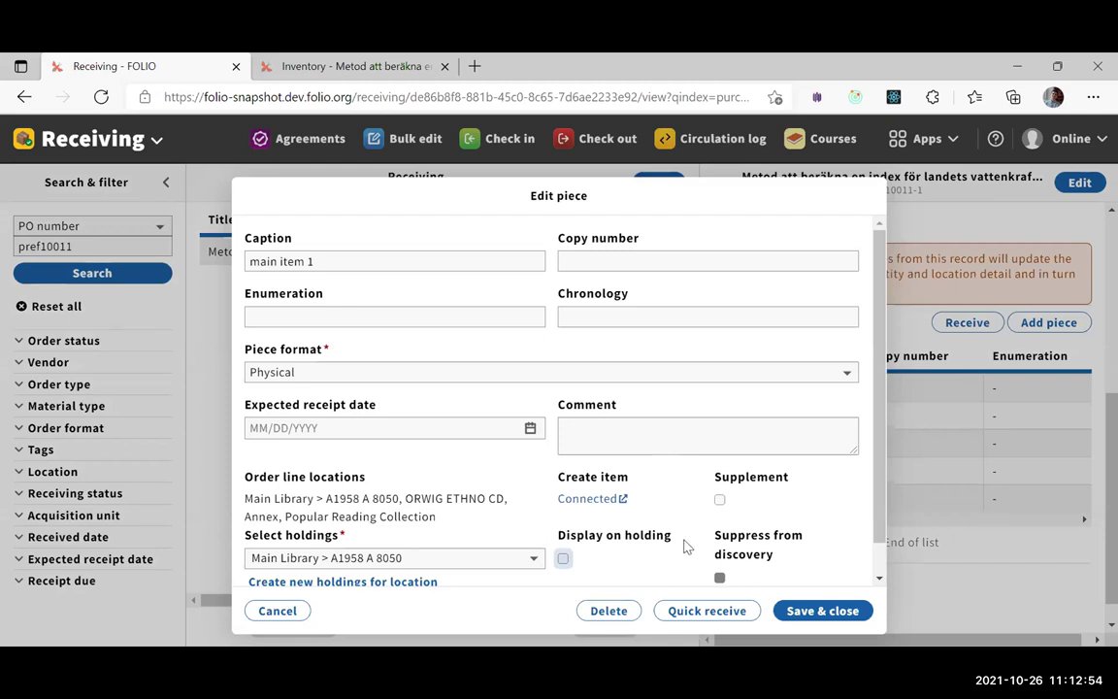
pyautogui.click(610, 612)
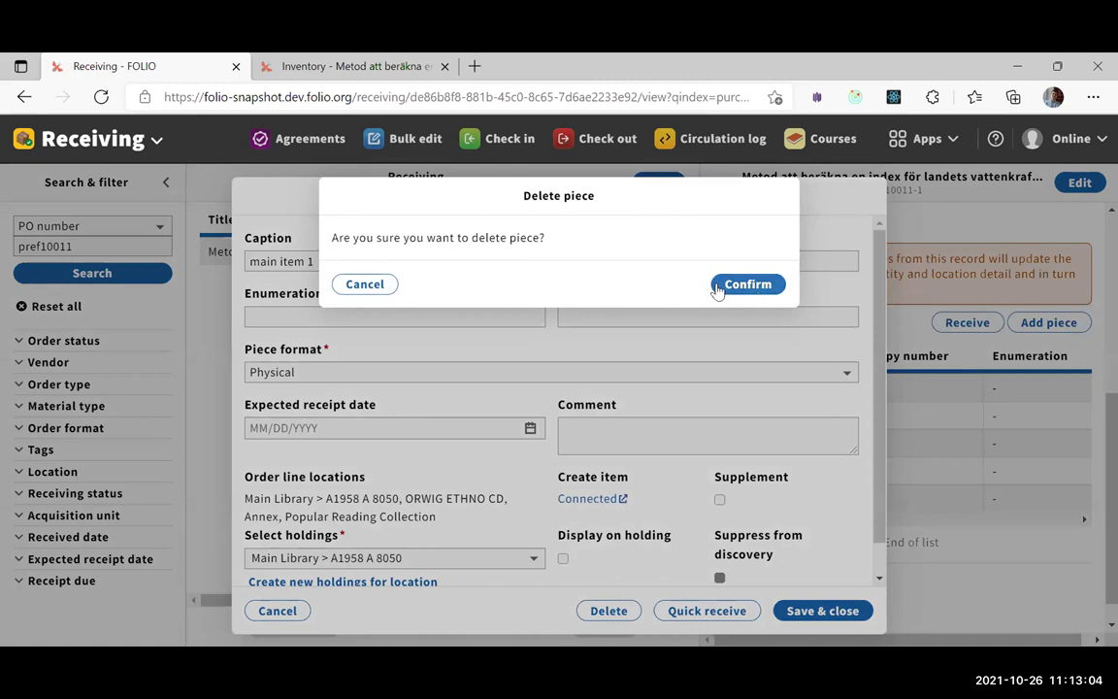
pyautogui.click(338, 284)
pyautogui.click(276, 610)
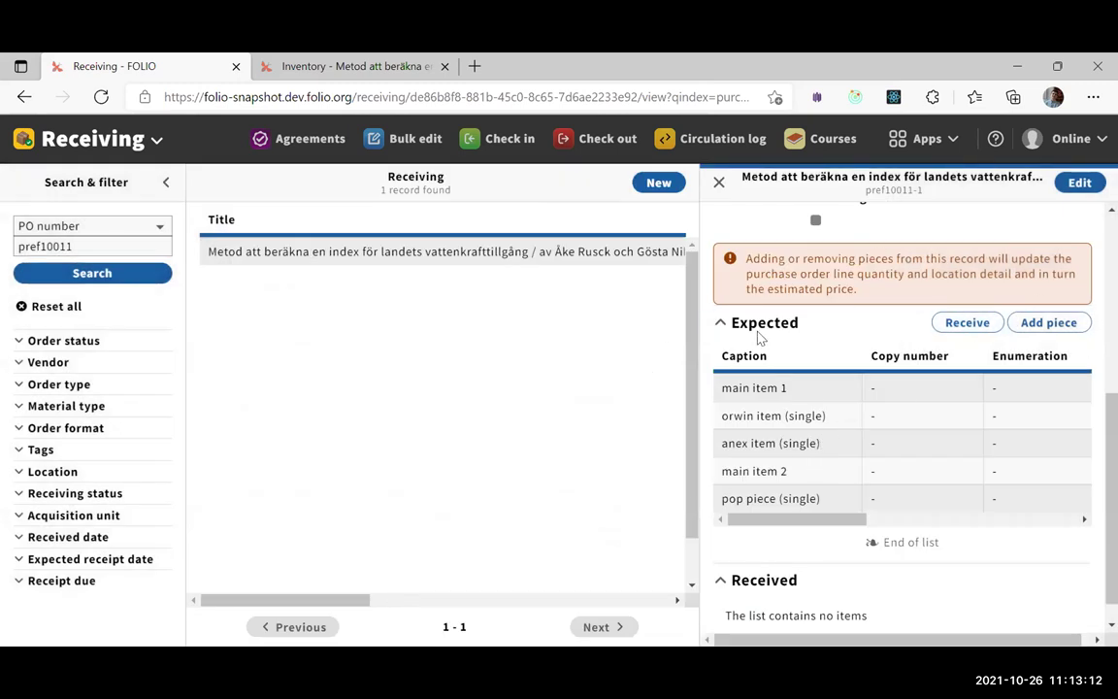
# Delete the orwin item (single) piece with its holdings and item, and view the Metod att beräkna en index instance's holdings in Inventory.
pyautogui.doubleClick(757, 417)
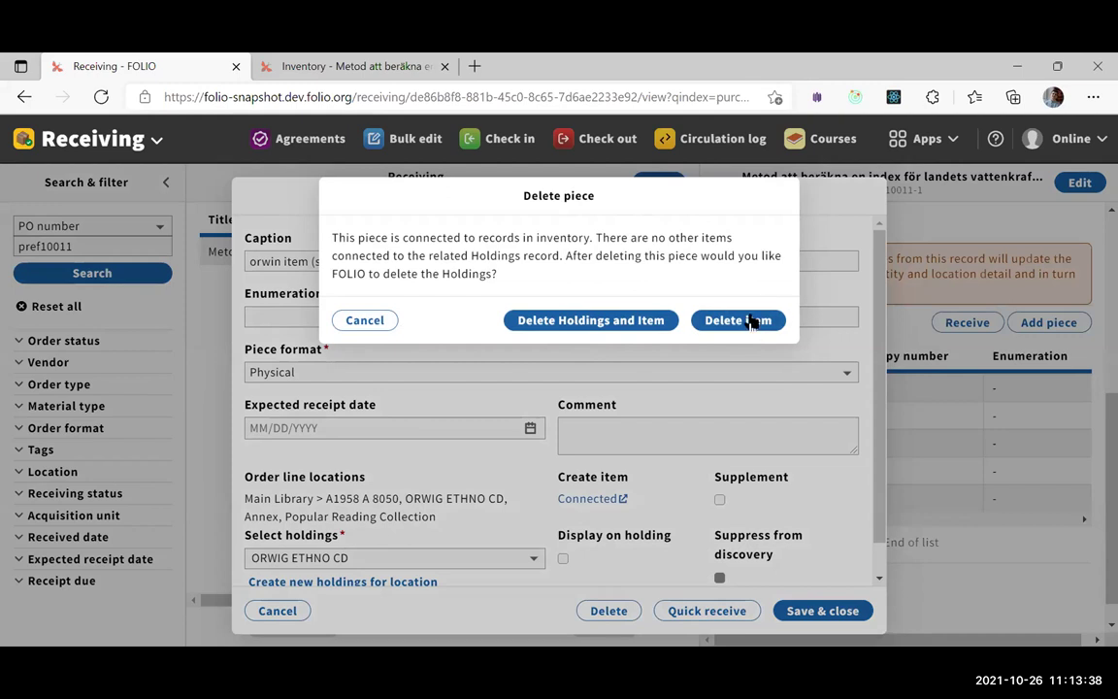
pyautogui.click(578, 330)
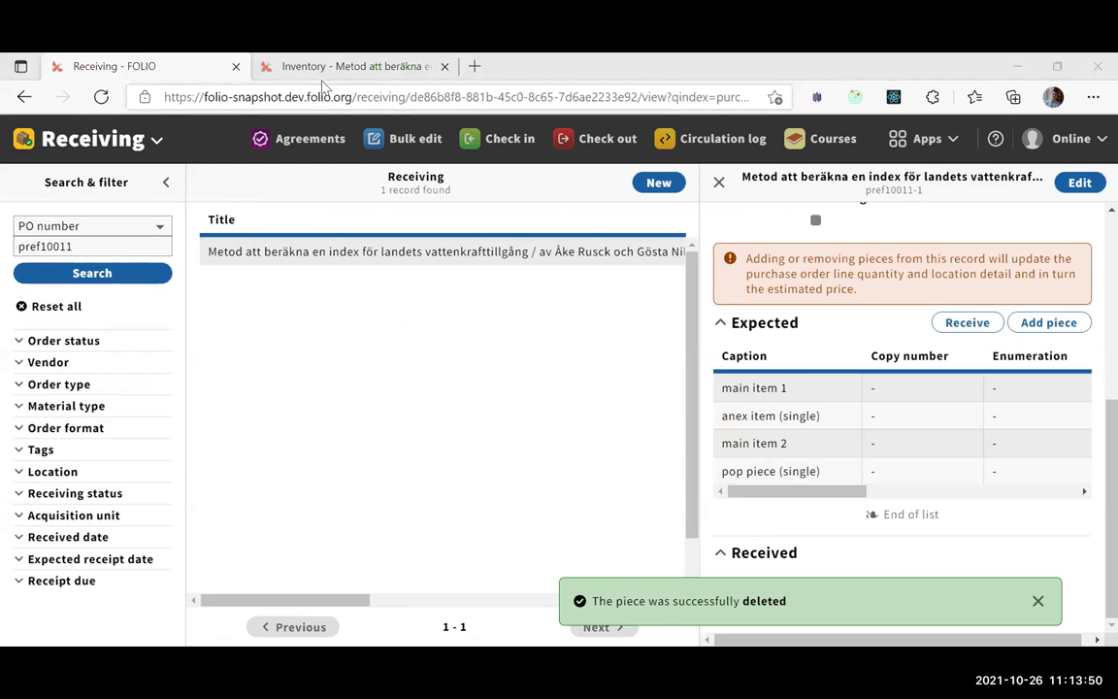
pyautogui.hotkey('ctrl', 'Tab')
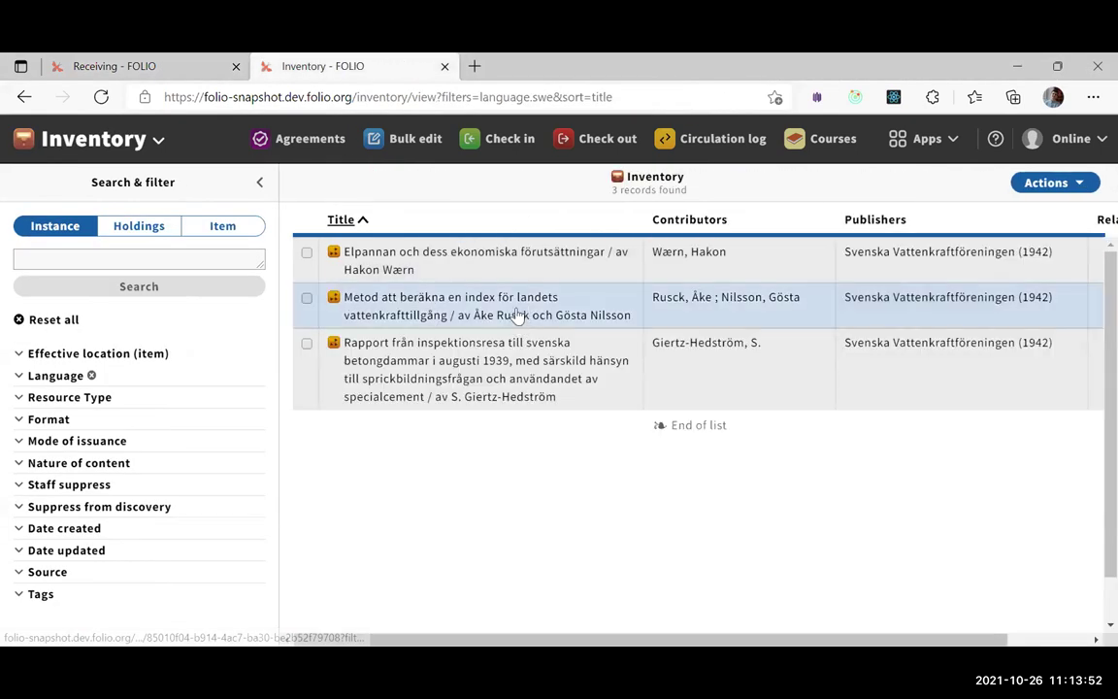
pyautogui.click(516, 320)
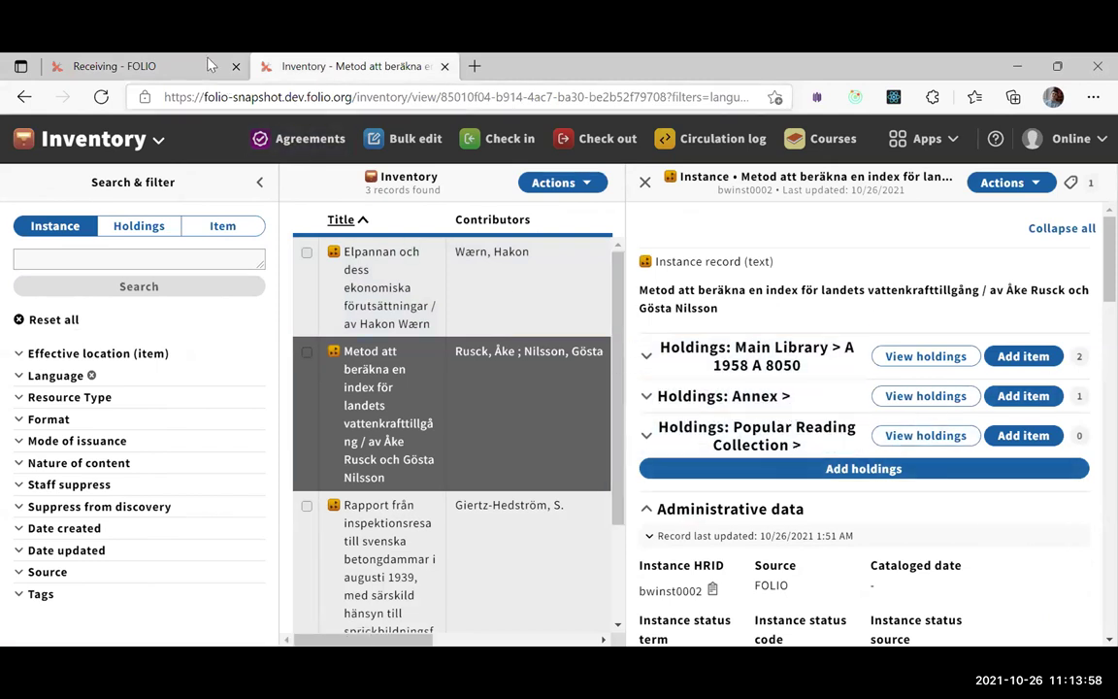
# Delete the anex item (single) piece in Receiving with its item only, and check the instance's Annex holdings in Inventory.
pyautogui.hotkey('ctrl', 'Tab')
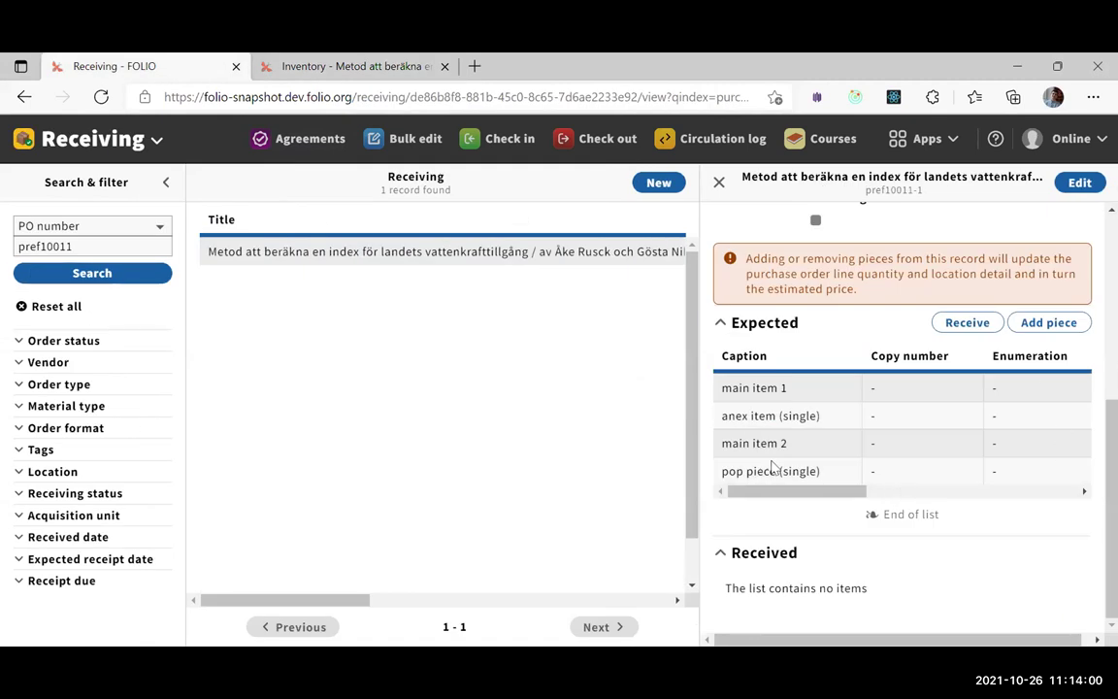
pyautogui.click(794, 418)
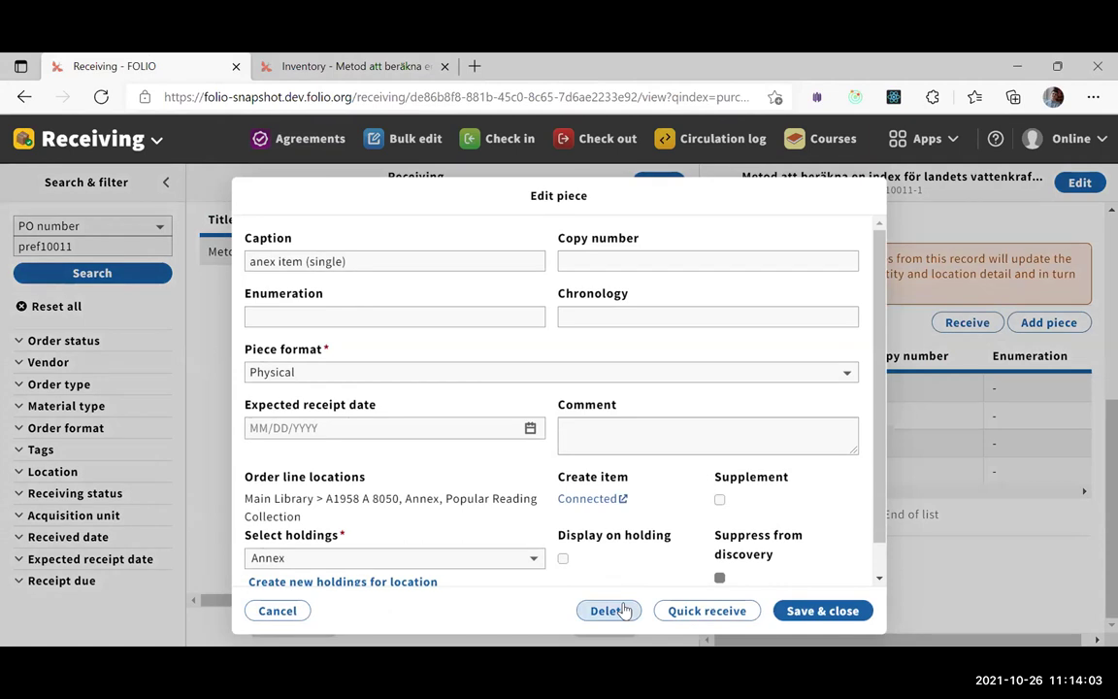
pyautogui.click(614, 609)
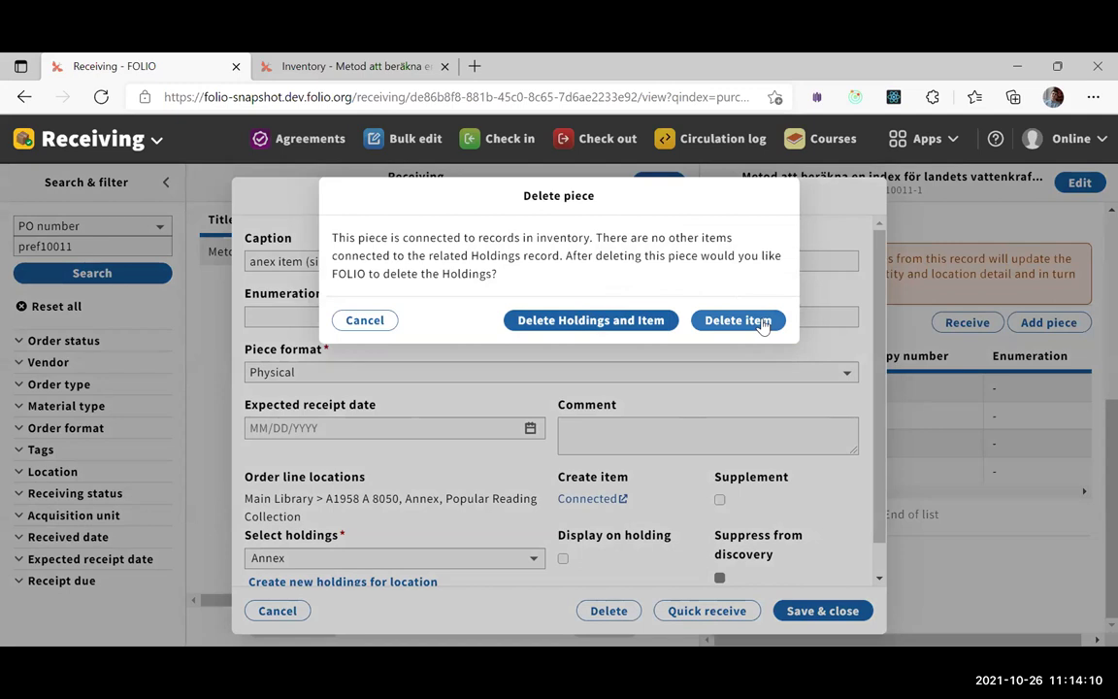
pyautogui.click(762, 322)
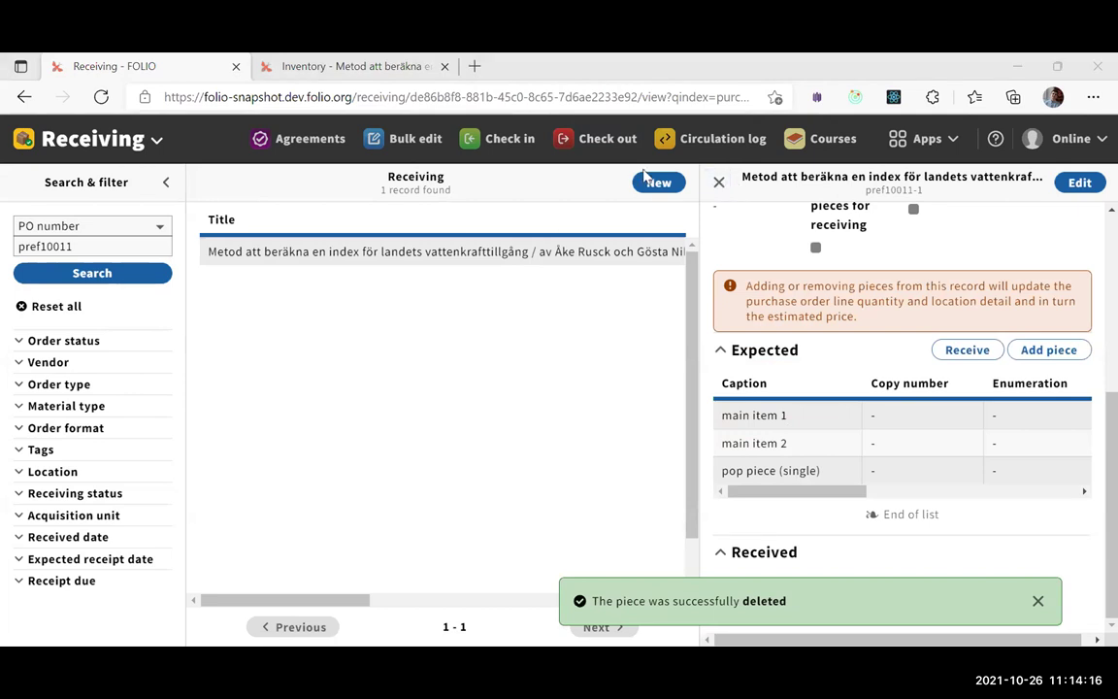
pyautogui.hotkey('ctrl', 'Tab')
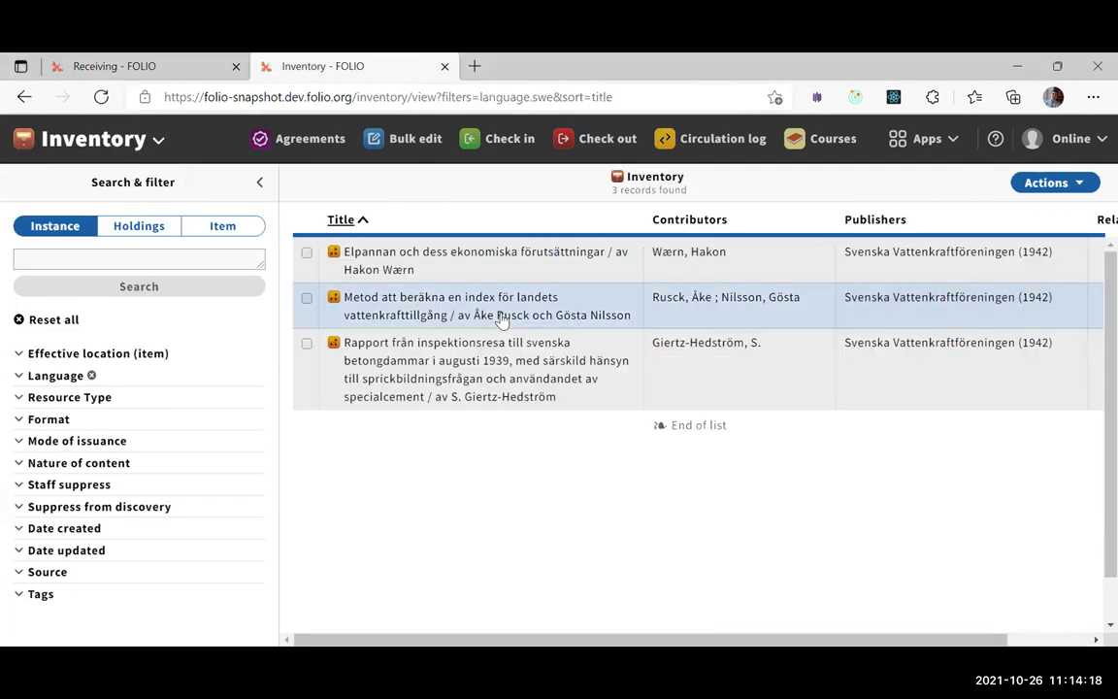
pyautogui.click(499, 317)
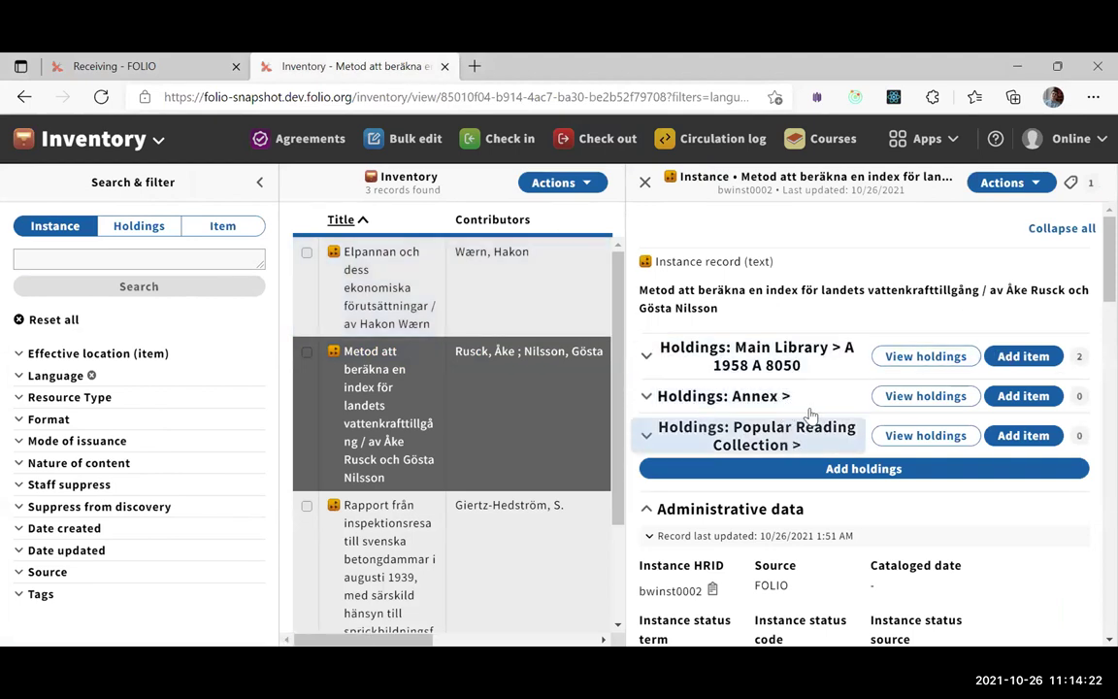
# Delete the pop piece (single) from the expected pieces in Receiving without deleting its Popular Reading Collection holdings.
pyautogui.click(107, 62)
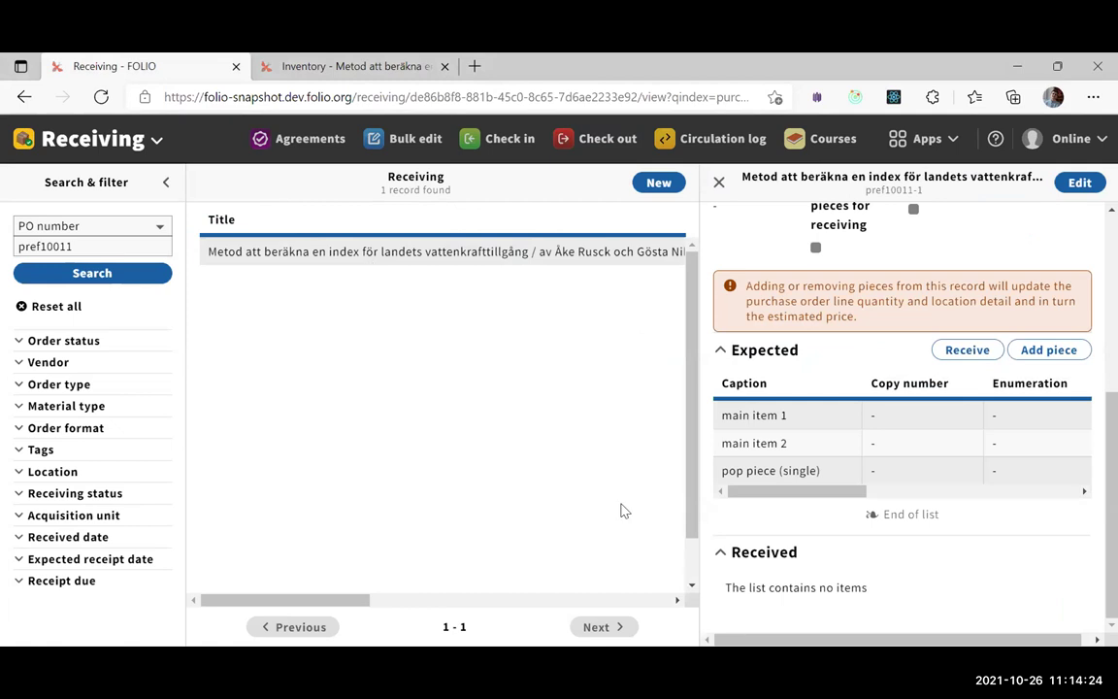
pyautogui.click(767, 472)
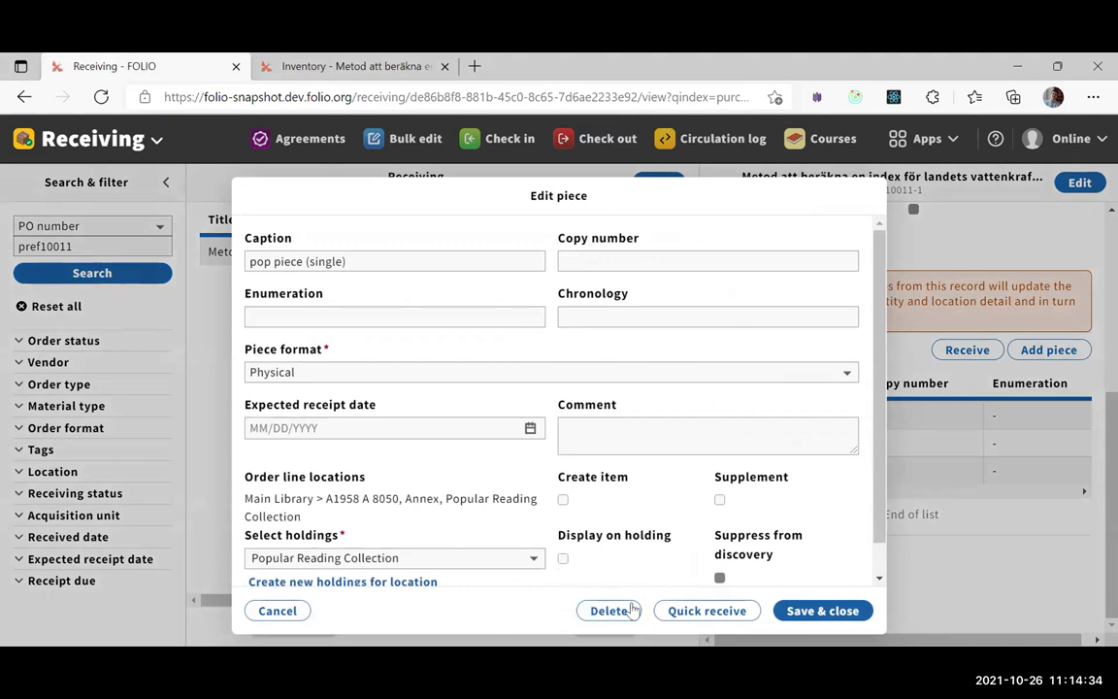
pyautogui.click(603, 610)
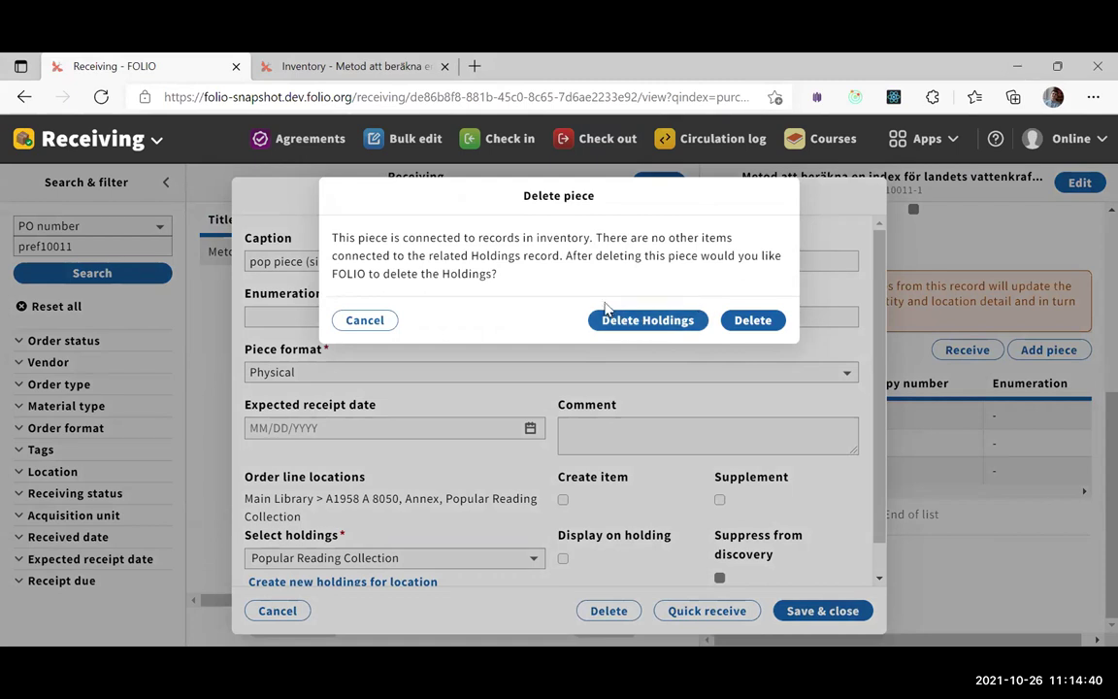
pyautogui.click(753, 320)
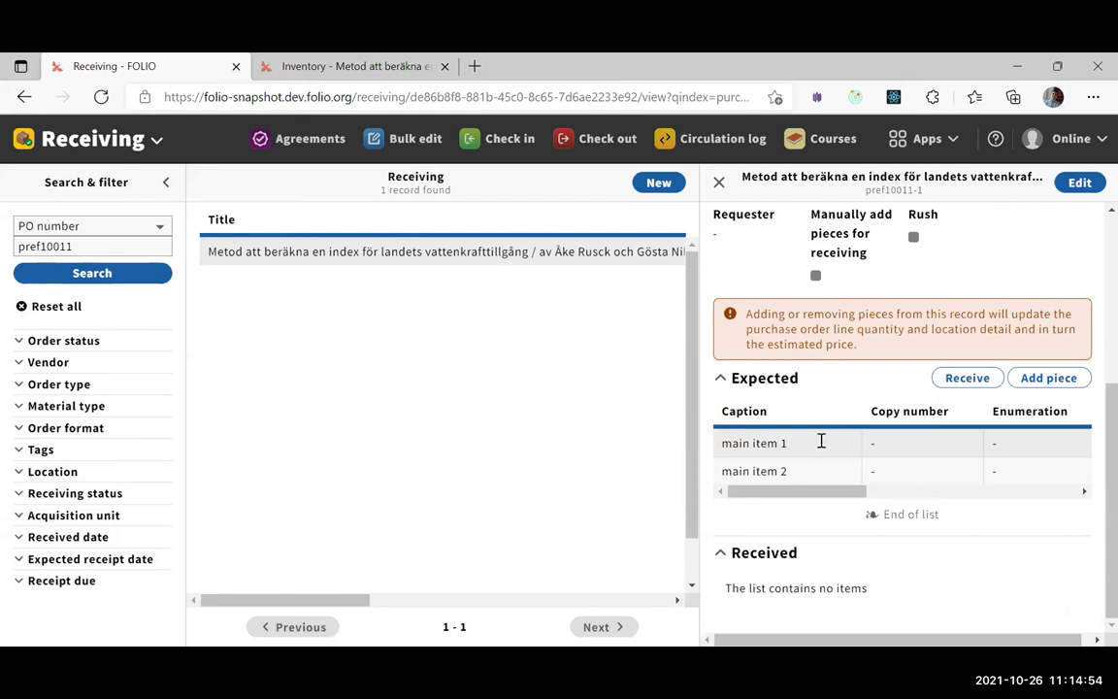
# Delete the main item 1 piece from the expected pieces and confirm the deletion.
pyautogui.click(821, 443)
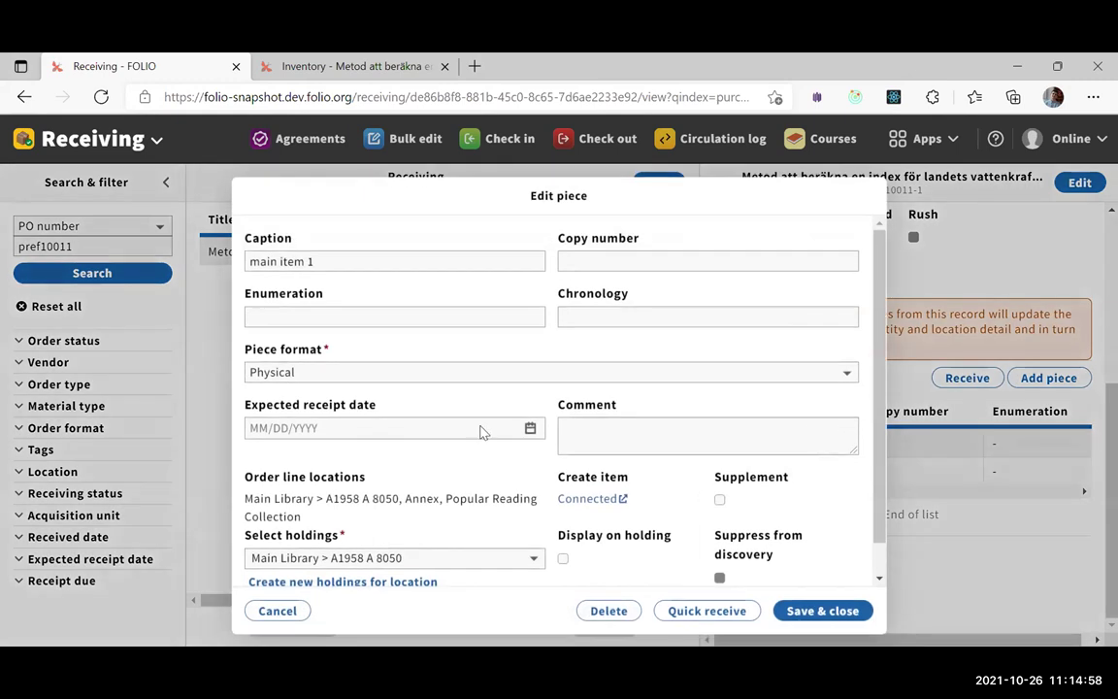
pyautogui.scroll(-2, 434, 362)
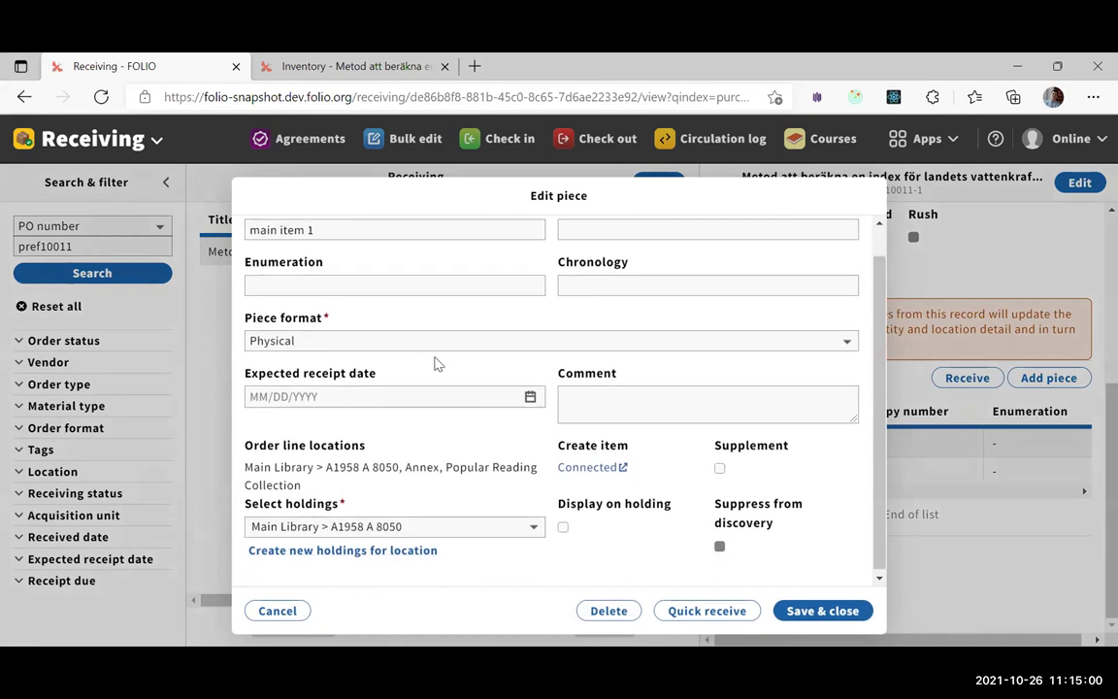
pyautogui.click(609, 611)
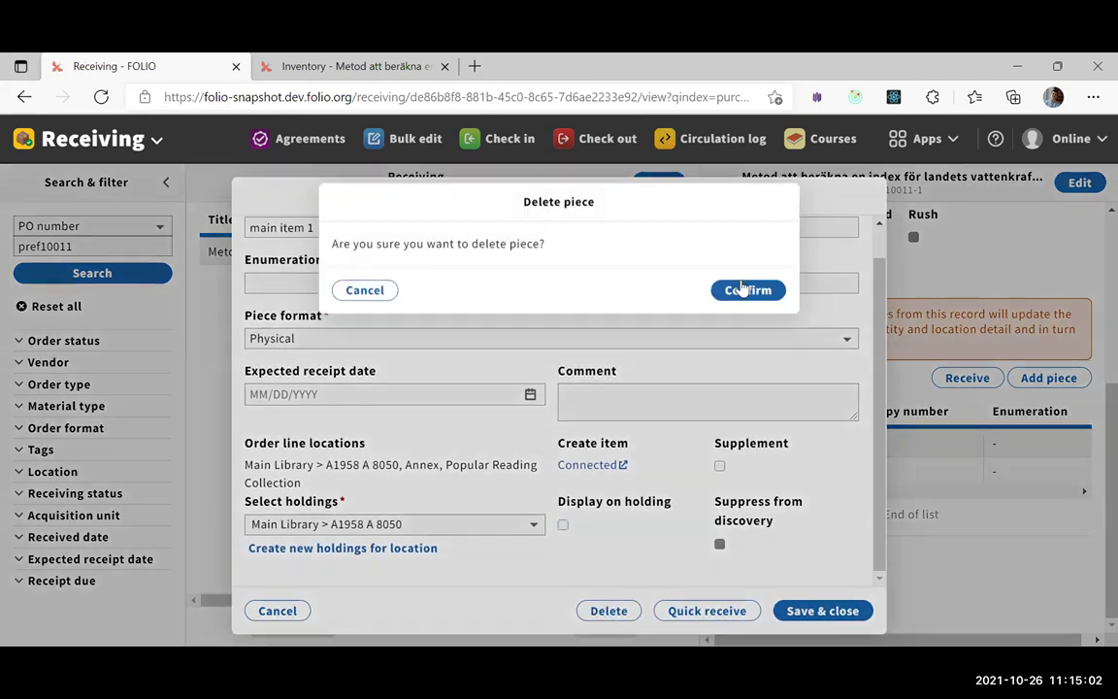
pyautogui.click(743, 290)
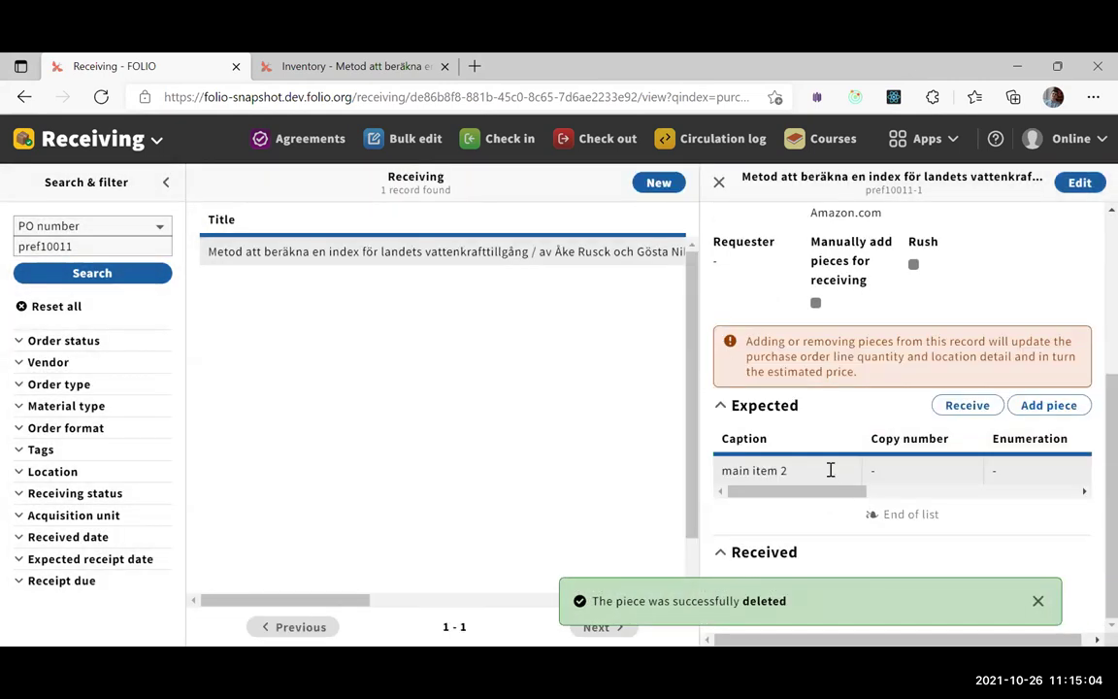
# Open the main item 2 piece for editing and select Annex as its holdings.
pyautogui.click(806, 464)
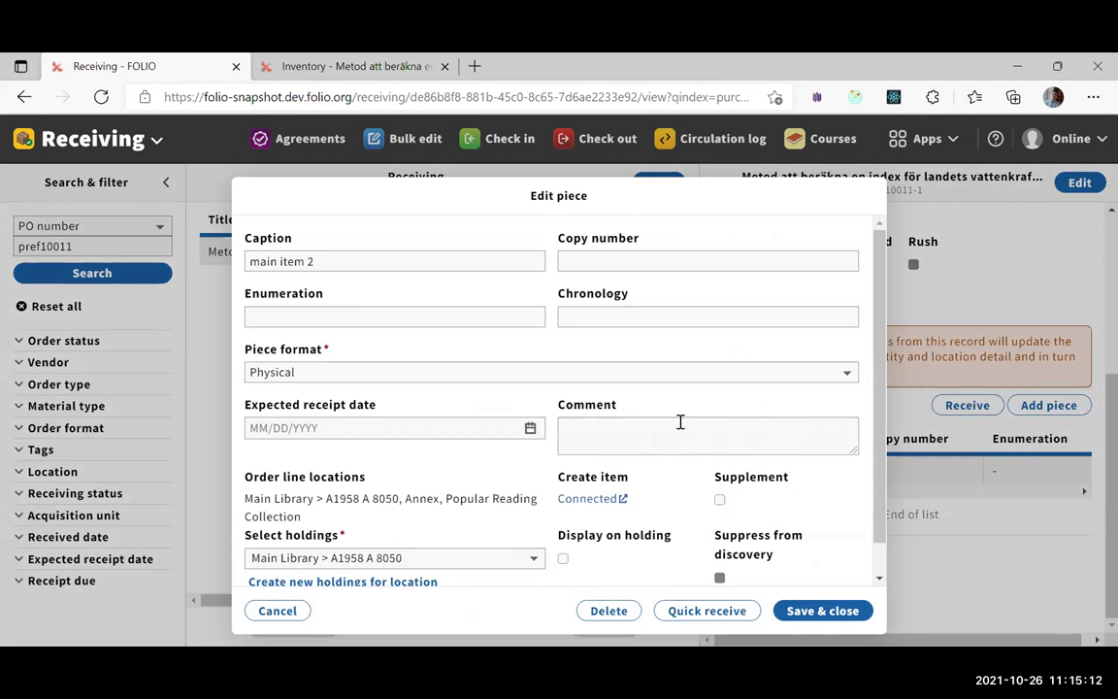
pyautogui.click(495, 557)
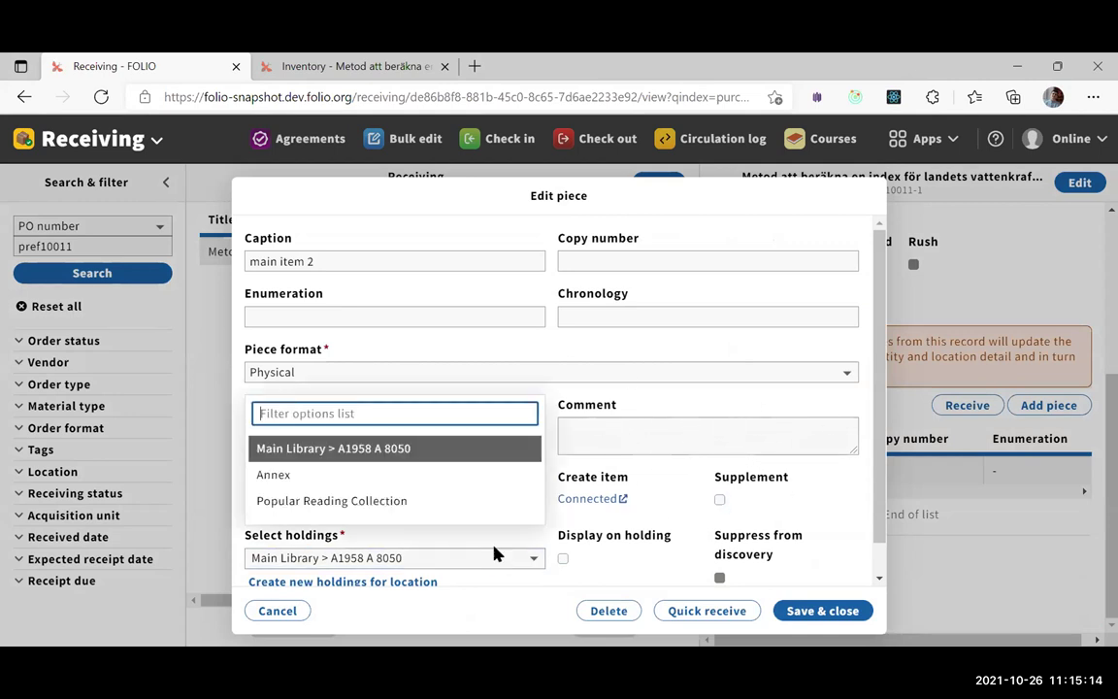
pyautogui.click(342, 478)
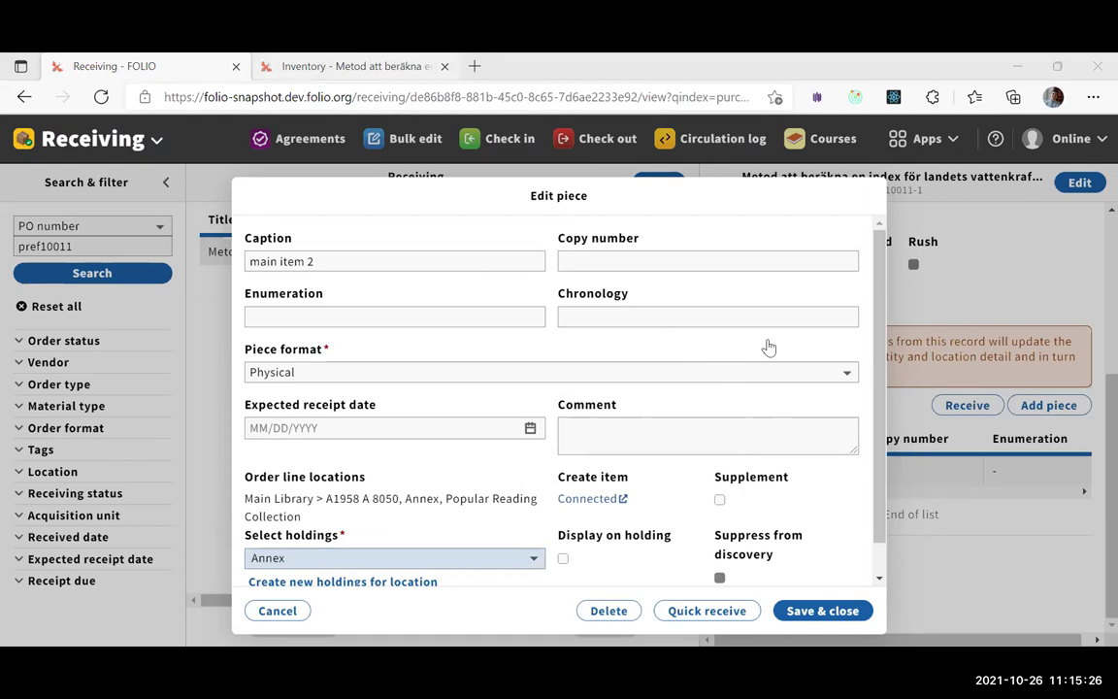
# Examine the item counts of the Metod att beräkna en index instance's holdings in Inventory, and return to the piece in Receiving.
pyautogui.click(350, 66)
pyautogui.click(643, 180)
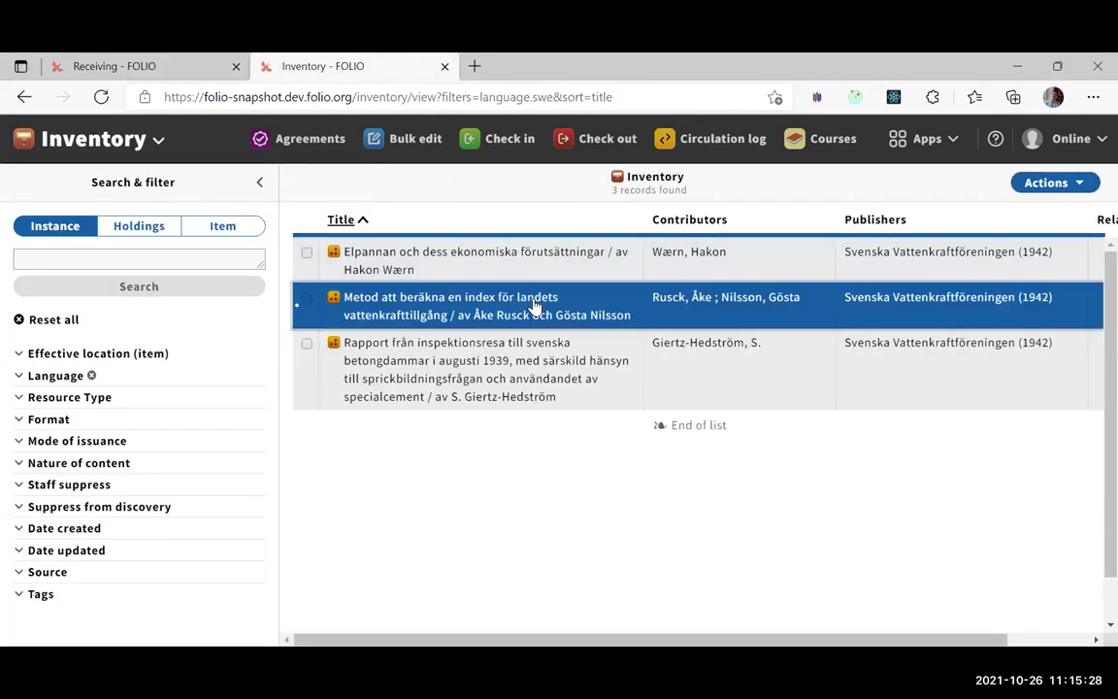
pyautogui.click(534, 305)
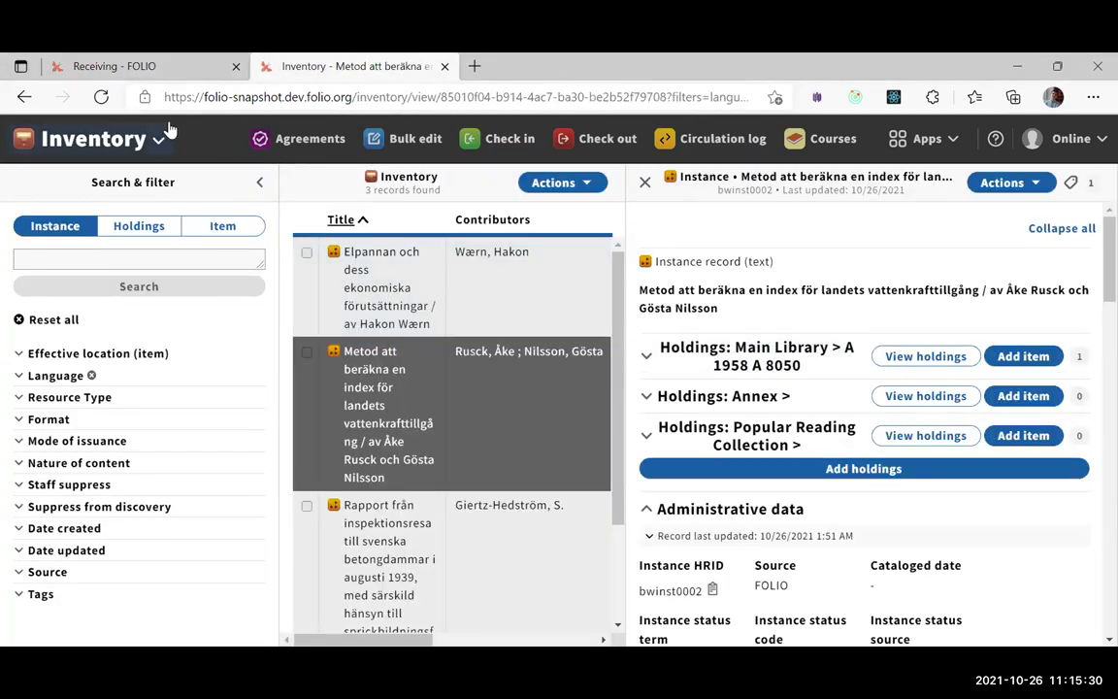
pyautogui.click(174, 58)
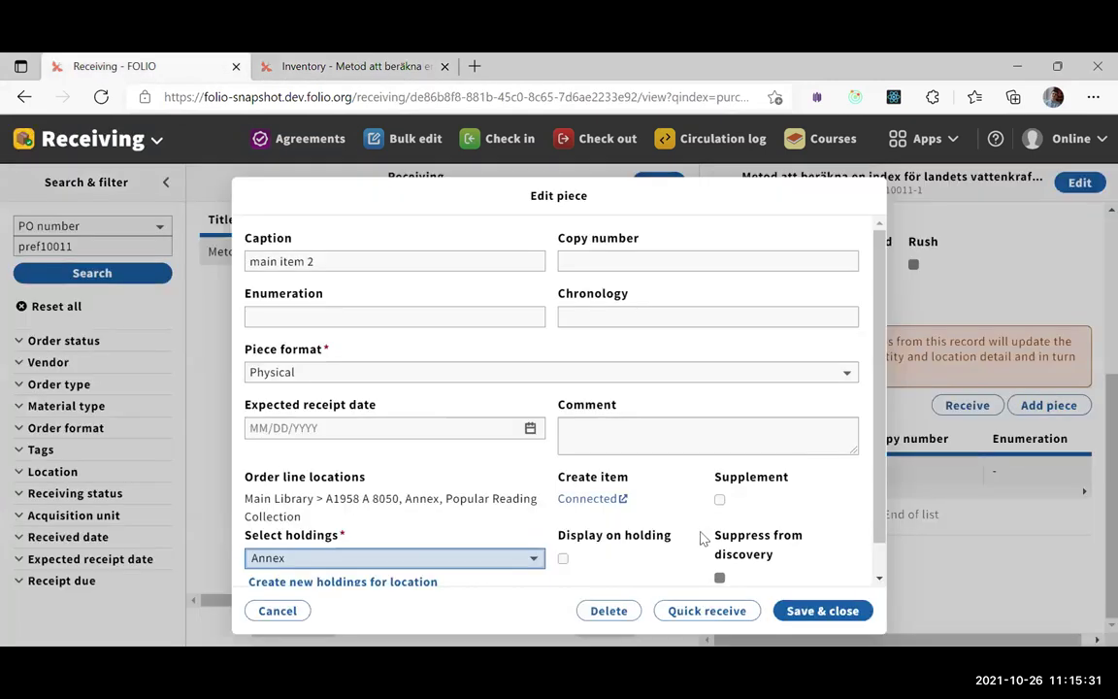
# Try to save the main item 2 piece with the Annex holdings, and cancel at the choice to keep or delete the old holdings.
pyautogui.click(788, 609)
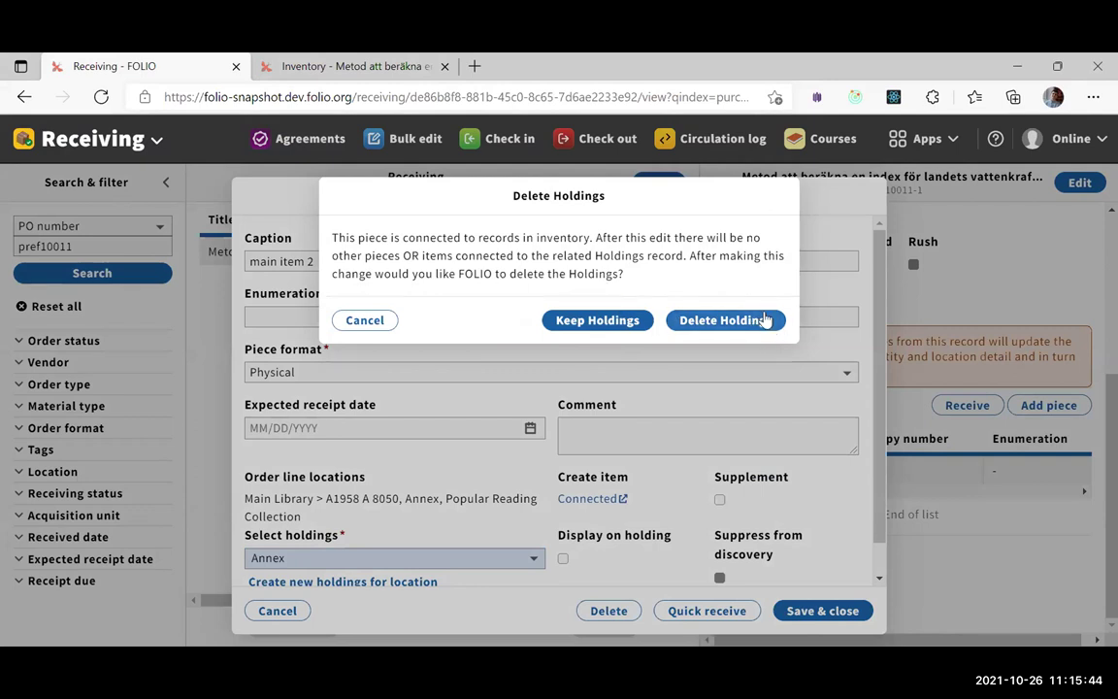
pyautogui.click(365, 320)
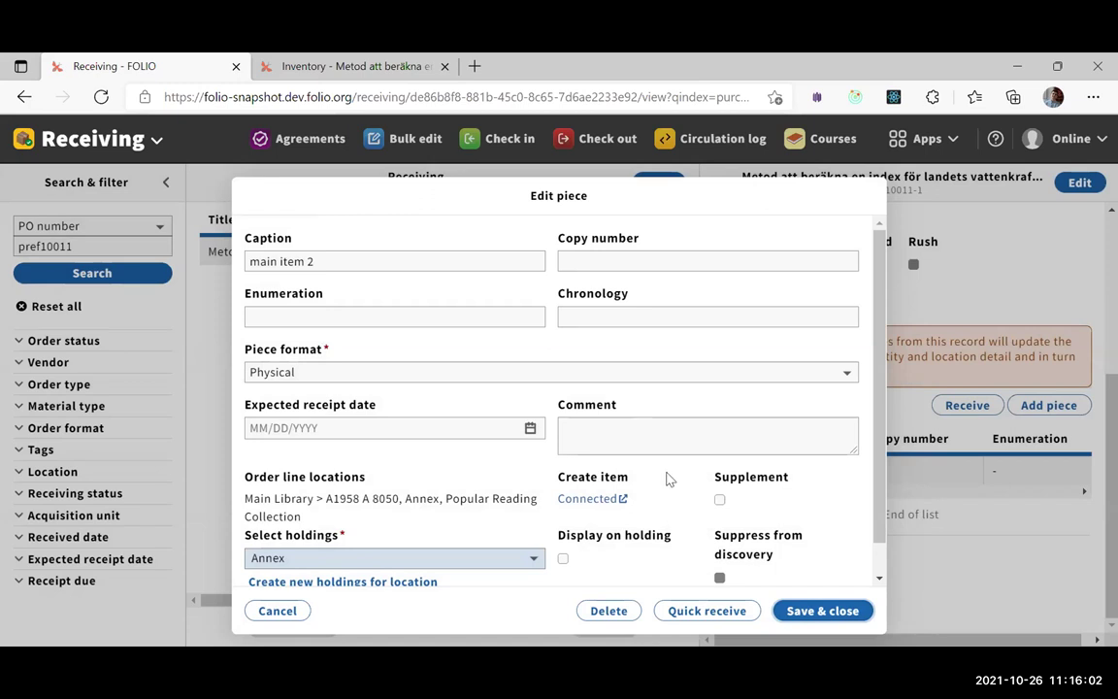
pyautogui.press('Escape')
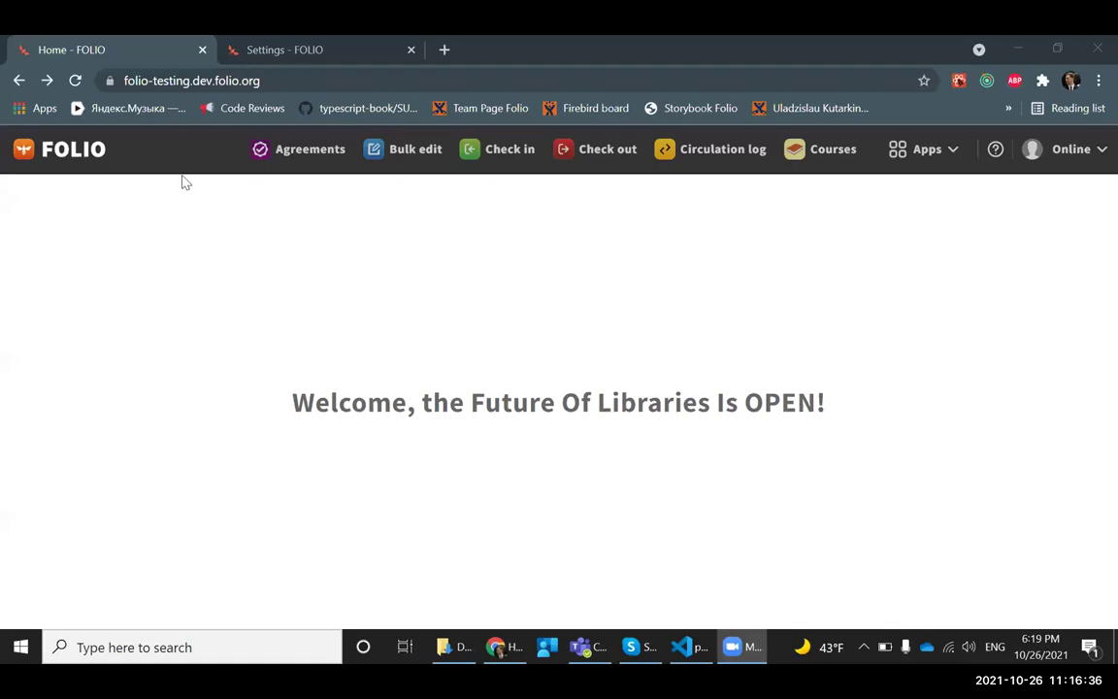
# Open the Bulk edit app with the criteria set to Query, and view the available record identifier options.
pyautogui.click(405, 163)
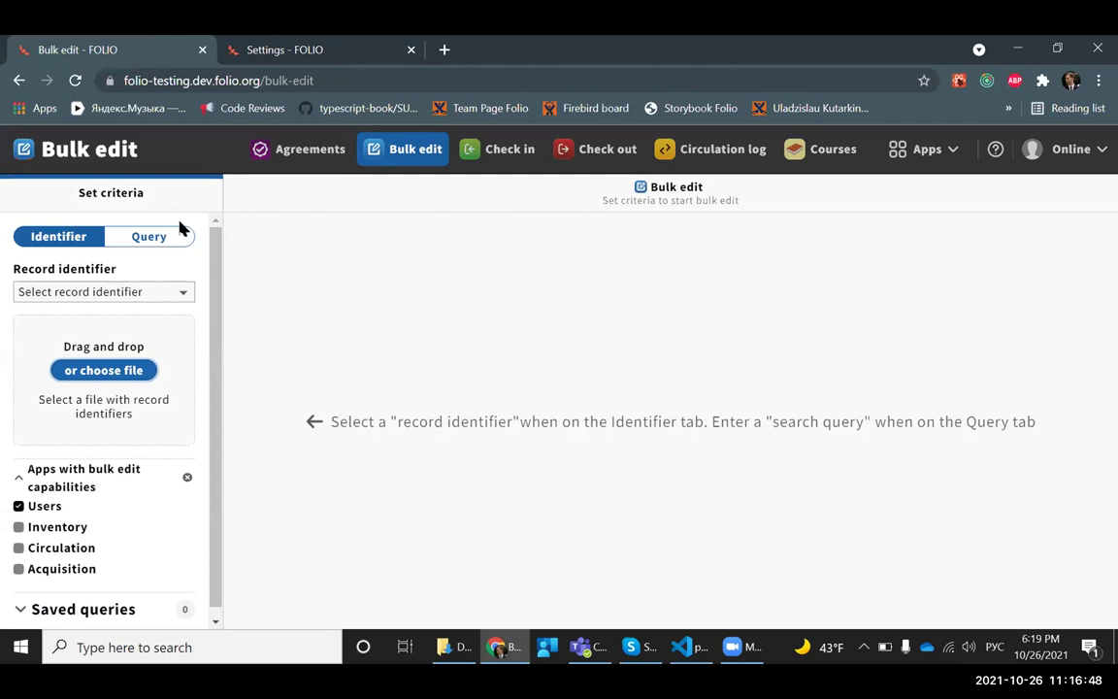
pyautogui.click(143, 245)
pyautogui.click(107, 289)
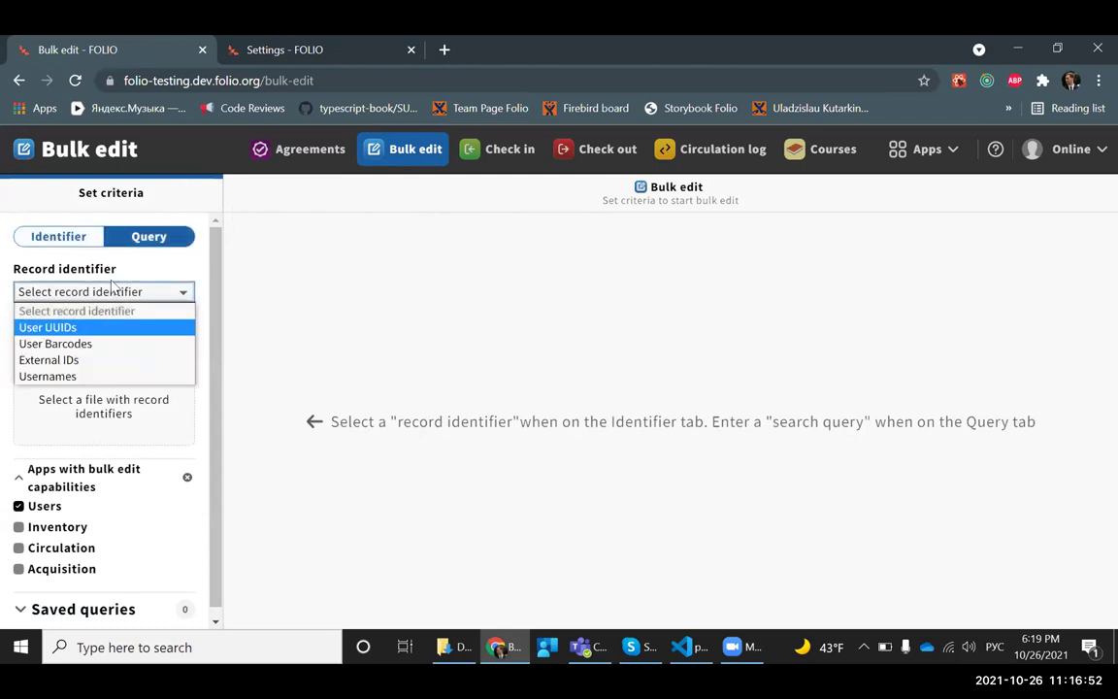
pyautogui.click(101, 290)
# Try to choose stripes.config.js from Downloads as the file with record identifiers.
pyautogui.click(109, 371)
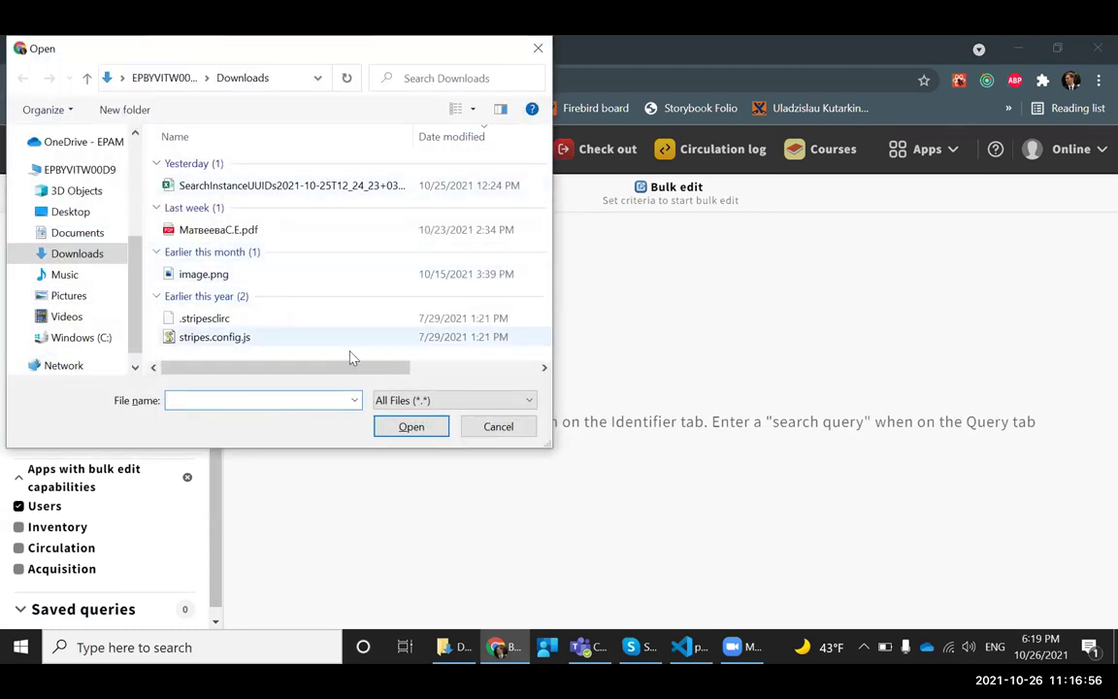
pyautogui.doubleClick(275, 337)
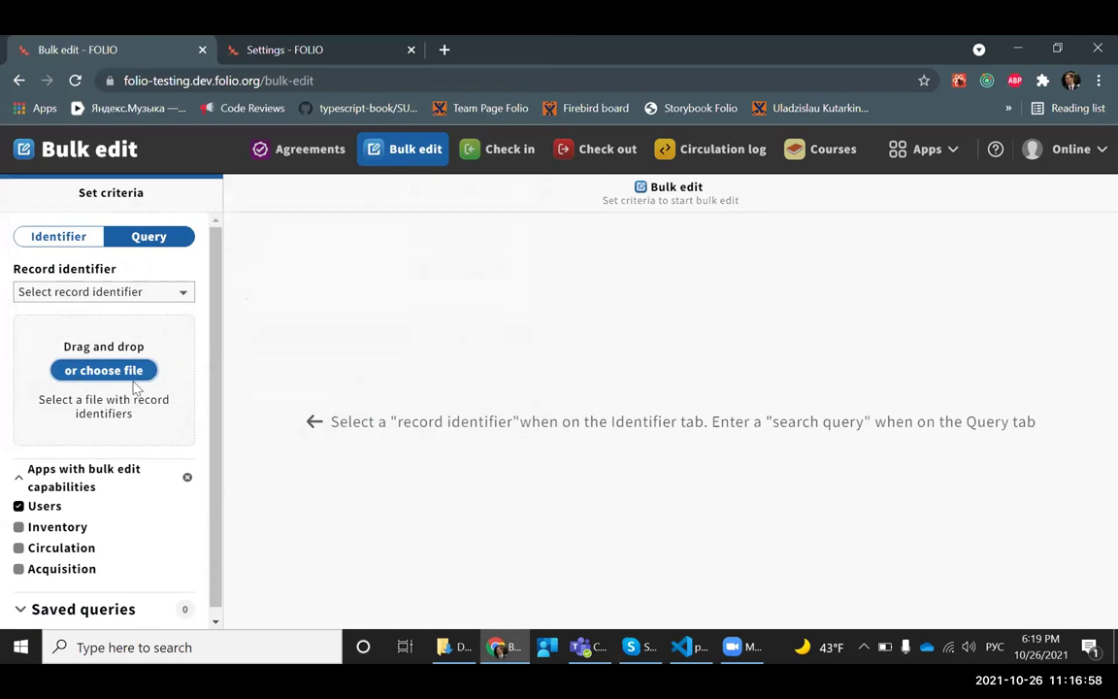
pyautogui.scroll(-1, 126, 418)
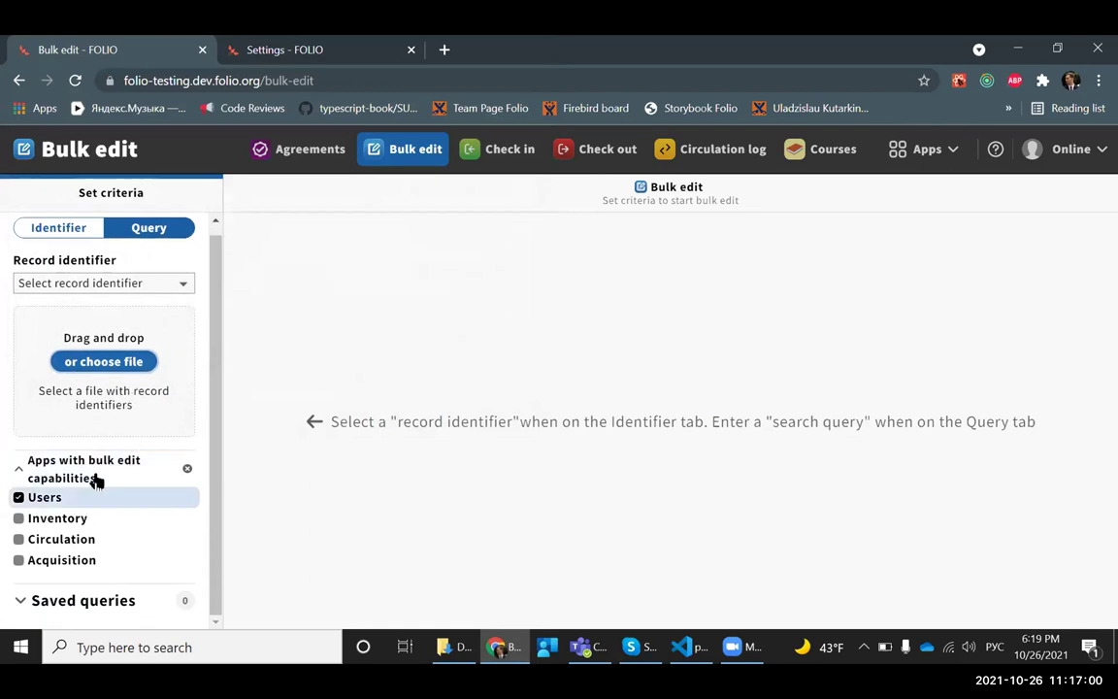
# Search the job profiles in the Data export settings for "default", and clear the search.
pyautogui.scroll(1, 102, 529)
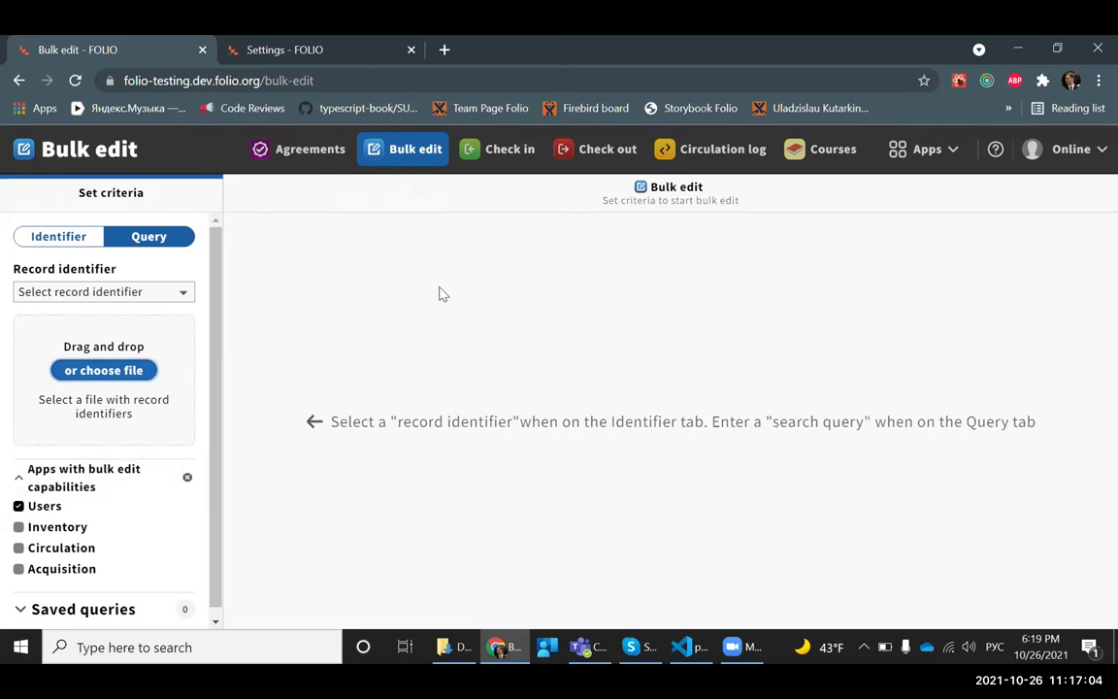
pyautogui.click(290, 49)
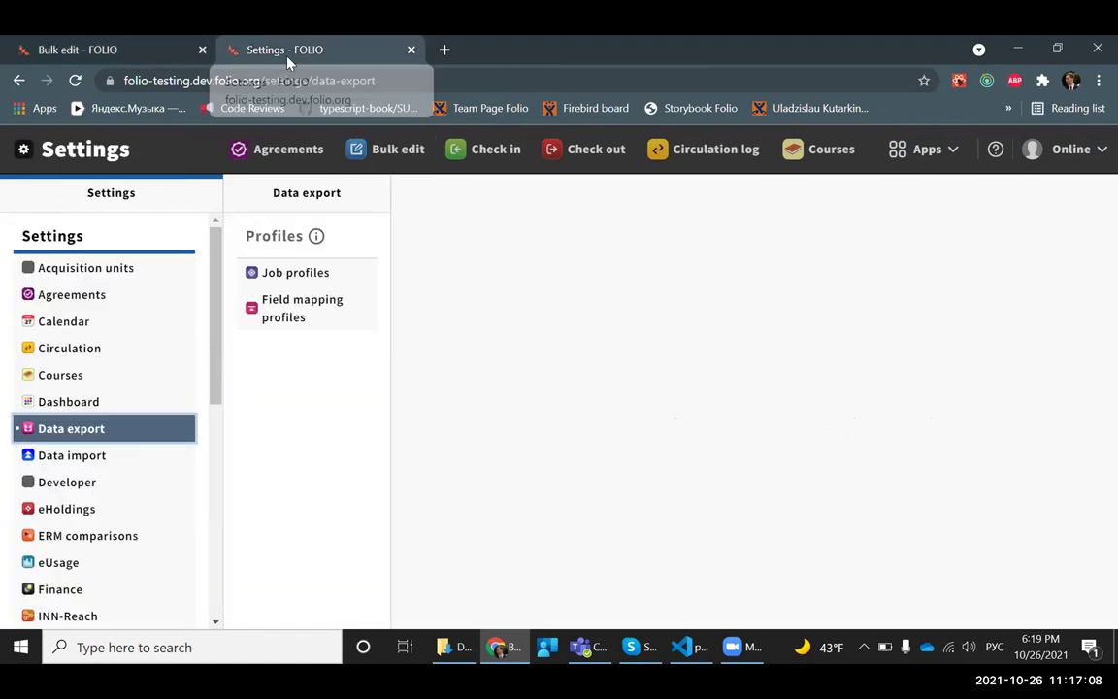
pyautogui.click(308, 279)
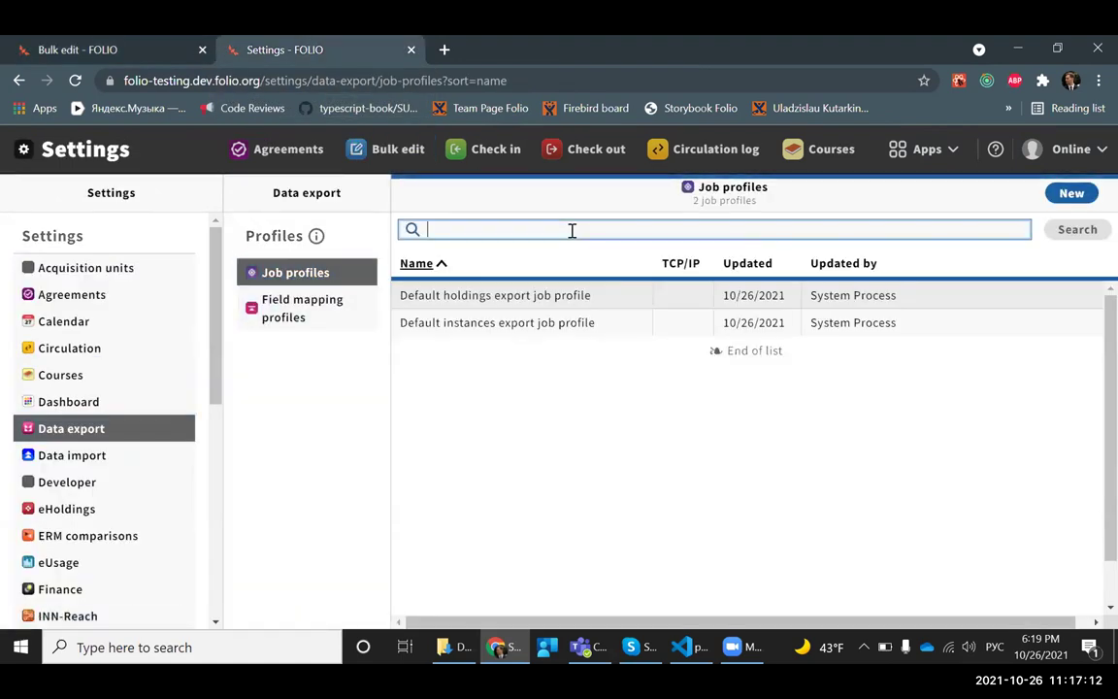
pyautogui.write('е')
pyautogui.press('BackSpace')
pyautogui.hotkey('alt', 'shift')
pyautogui.write('de')
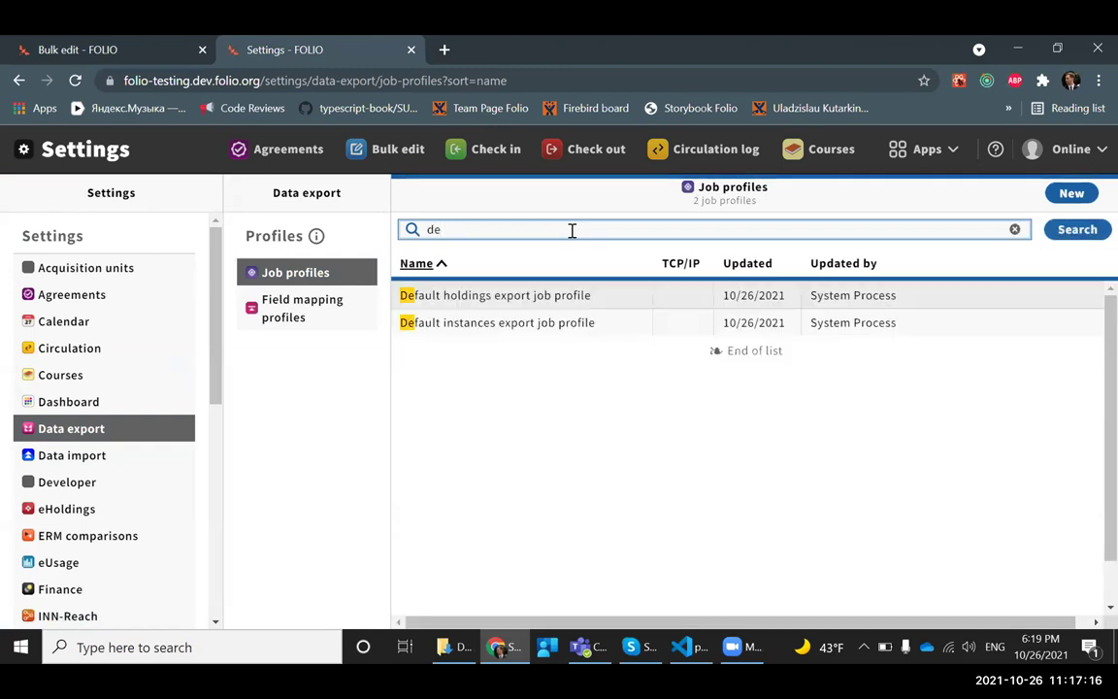
pyautogui.write('fault')
pyautogui.press('BackSpace')
pyautogui.press('BackSpace')
pyautogui.press('BackSpace')
pyautogui.press('BackSpace')
pyautogui.press('BackSpace')
pyautogui.press('BackSpace')
pyautogui.press('BackSpace')
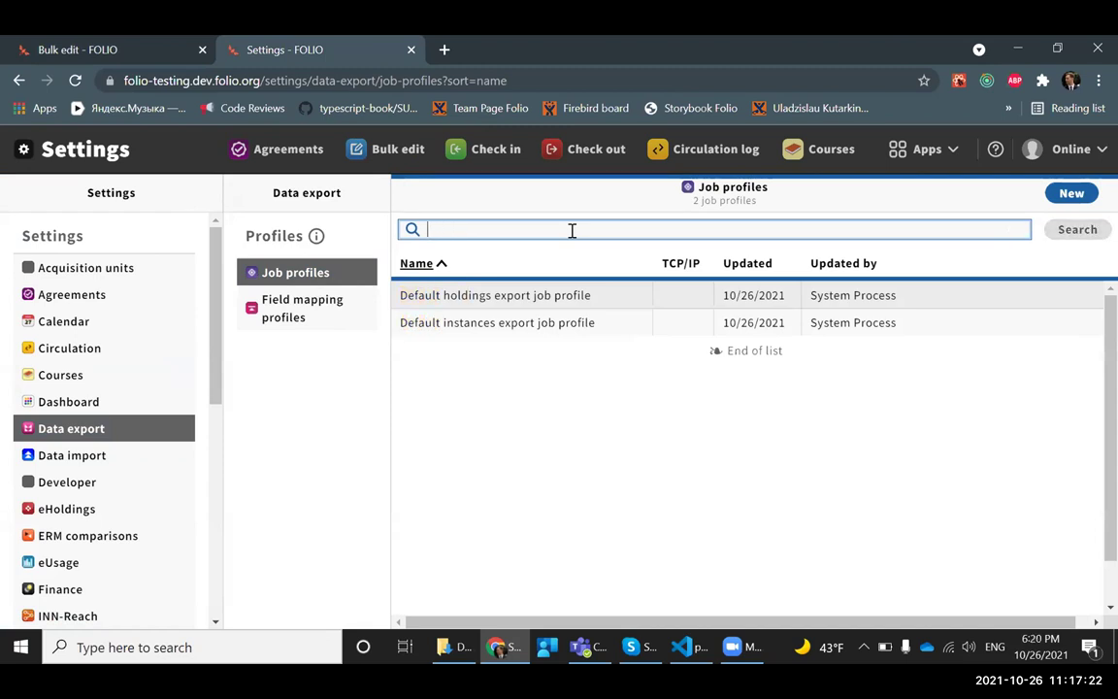
# Search the Data export job profiles for "hol", and clear the search.
pyautogui.write('hi')
pyautogui.press('BackSpace')
pyautogui.write('il')
pyautogui.press('BackSpace')
pyautogui.press('BackSpace')
pyautogui.write('ol')
pyautogui.press('BackSpace')
pyautogui.press('BackSpace')
pyautogui.press('BackSpace')
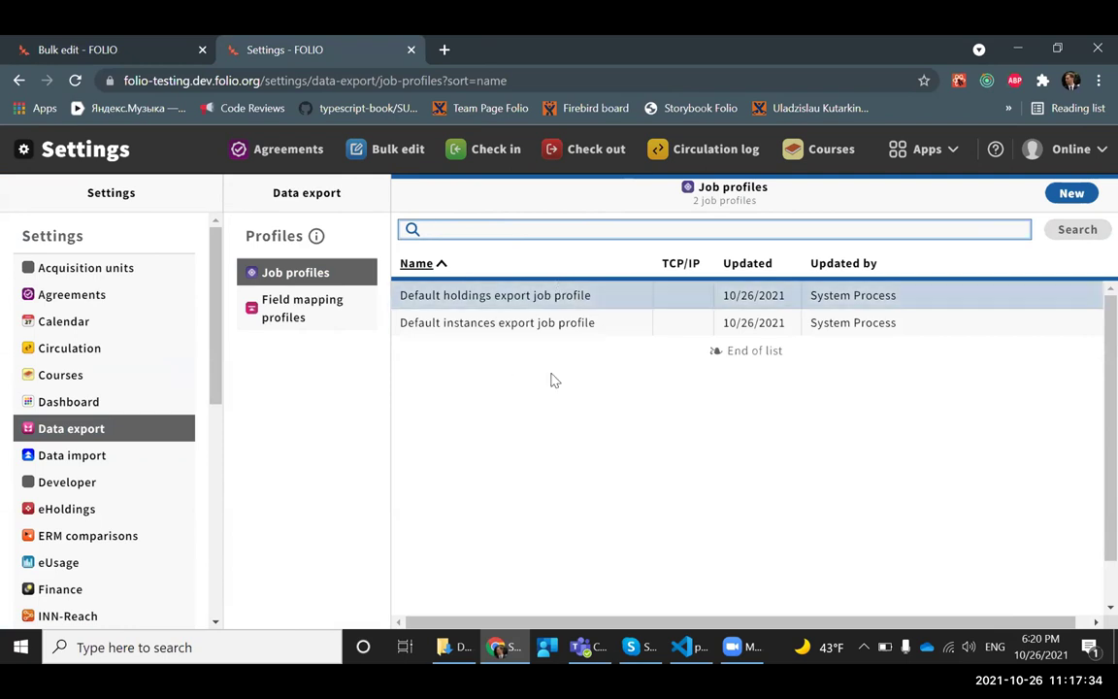
# Search the Data export field mapping profiles for "insta", and clear the search.
pyautogui.click(309, 307)
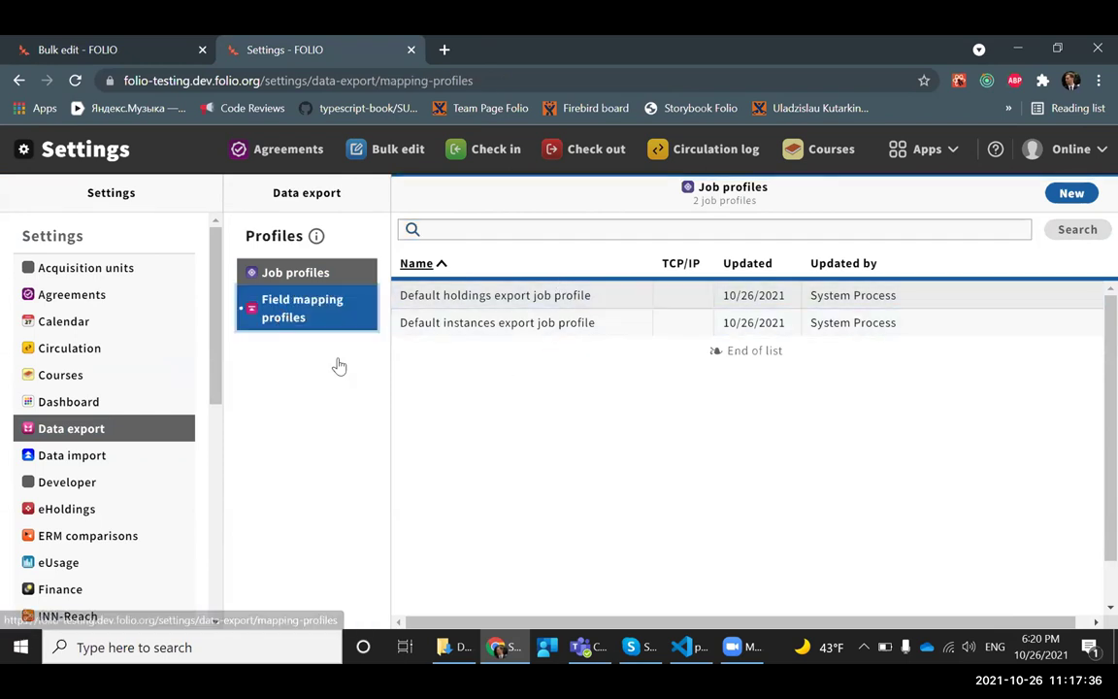
pyautogui.click(495, 229)
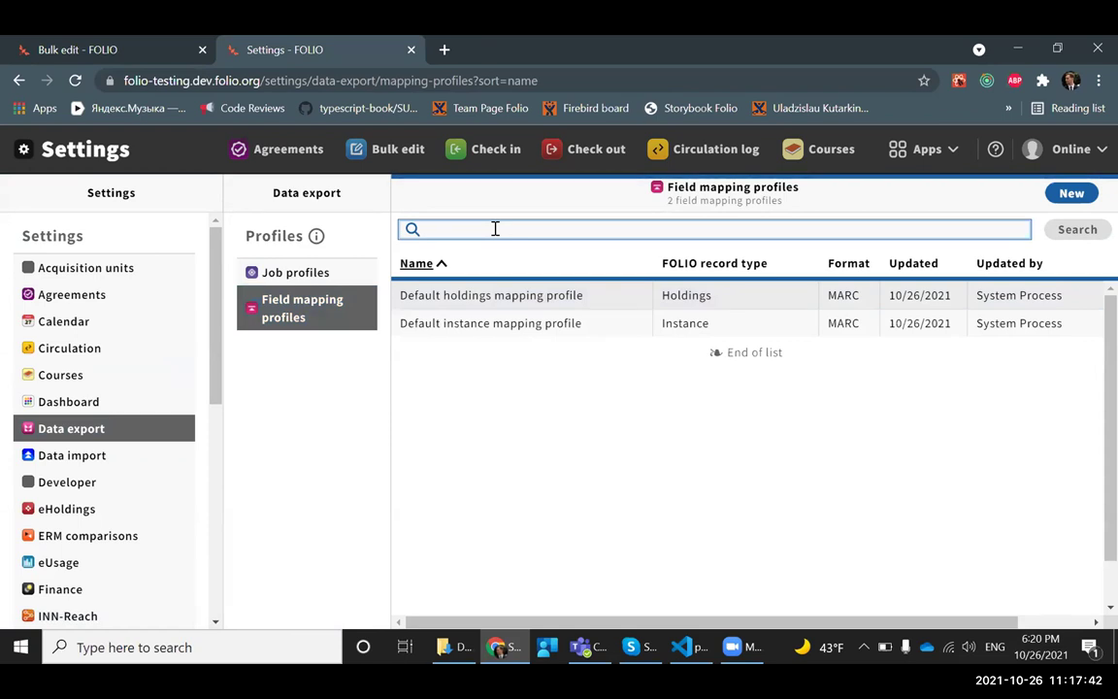
pyautogui.write('insta')
pyautogui.press('BackSpace')
pyautogui.press('BackSpace')
pyautogui.press('BackSpace')
pyautogui.press('BackSpace')
pyautogui.press('BackSpace')
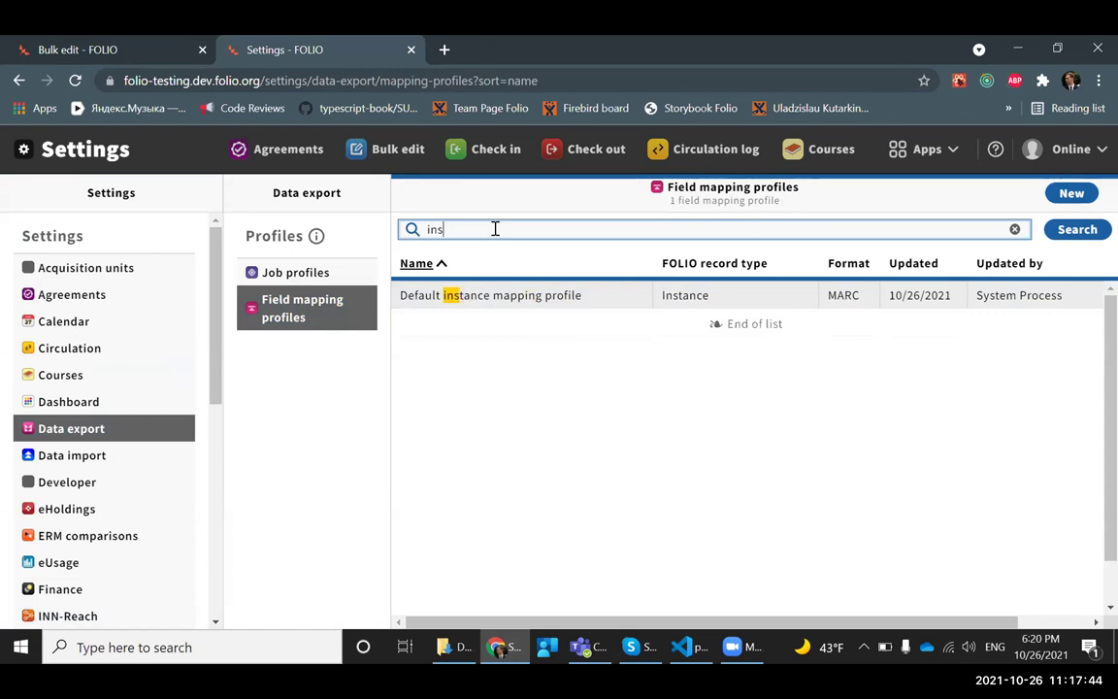
# Search the field mapping profiles for "ho", clear the search, and return to Bulk edit.
pyautogui.write('hod')
pyautogui.press('BackSpace')
pyautogui.press('BackSpace')
pyautogui.press('BackSpace')
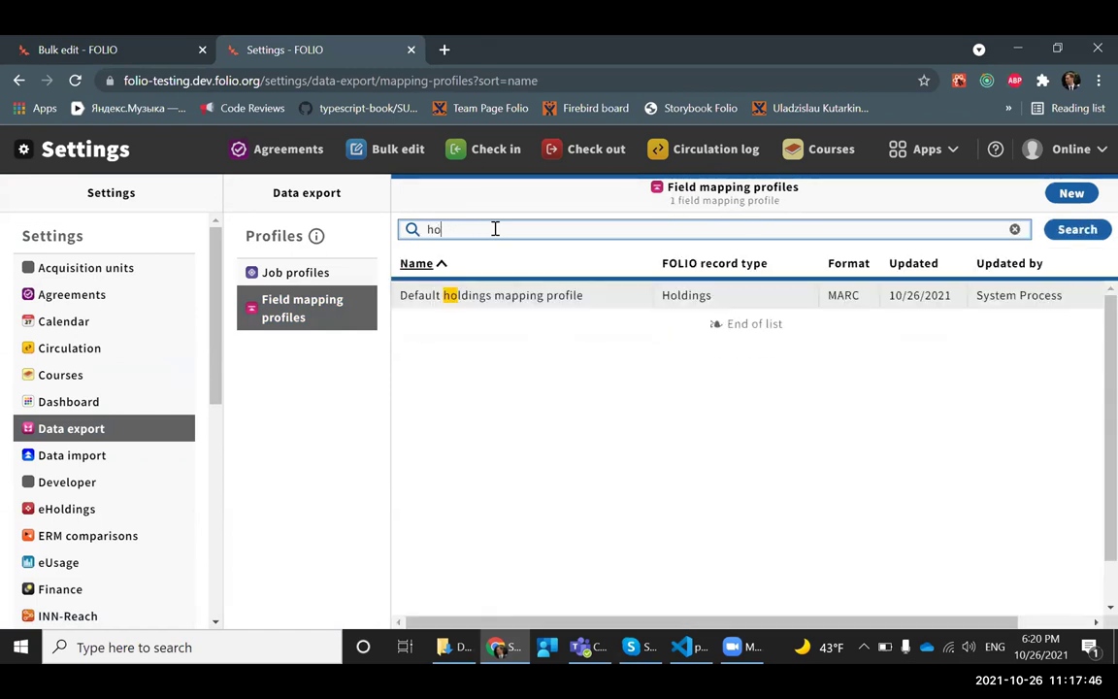
pyautogui.click(78, 50)
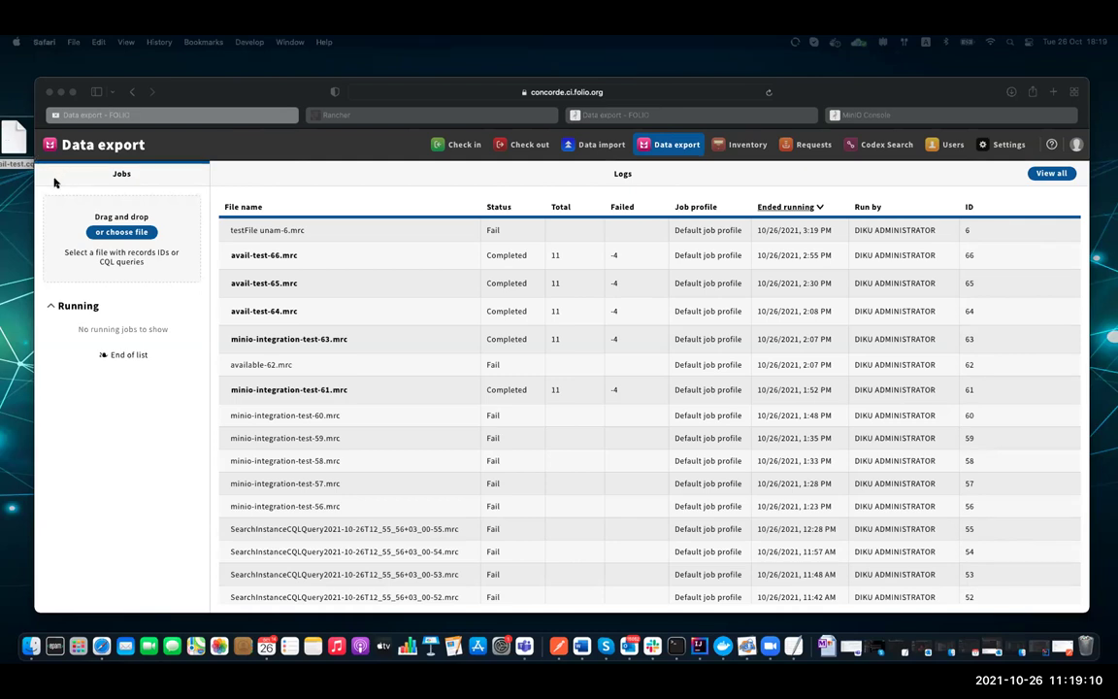
# View the query in avail-test.cql in TextEdit, and minimize its window.
pyautogui.click(15, 165)
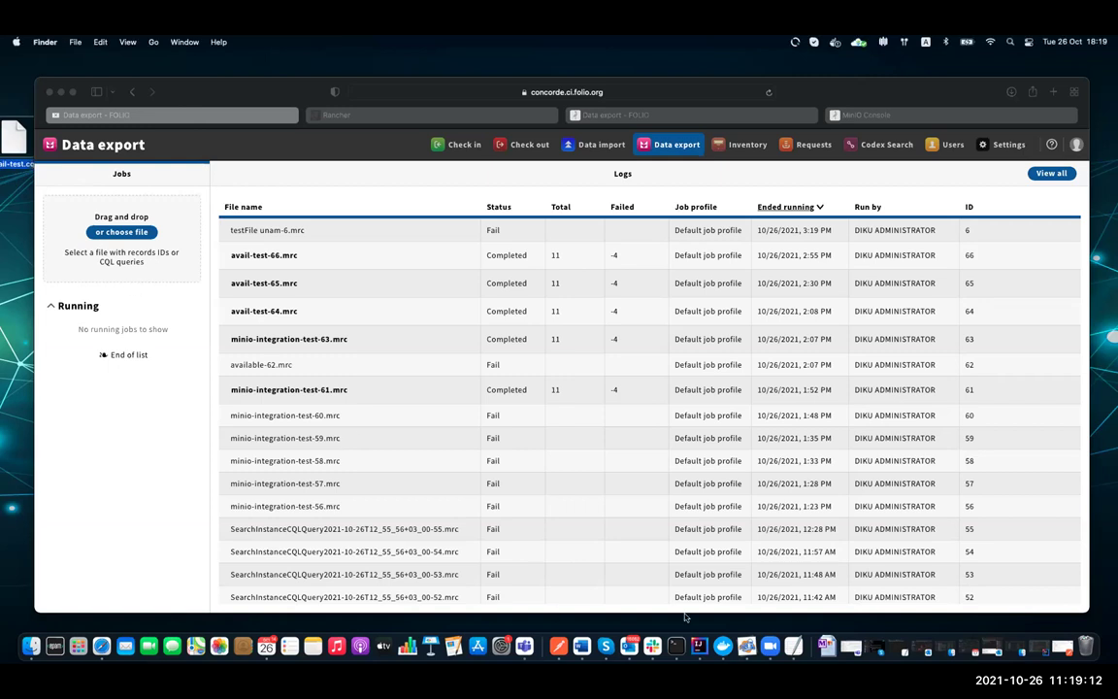
pyautogui.click(805, 645)
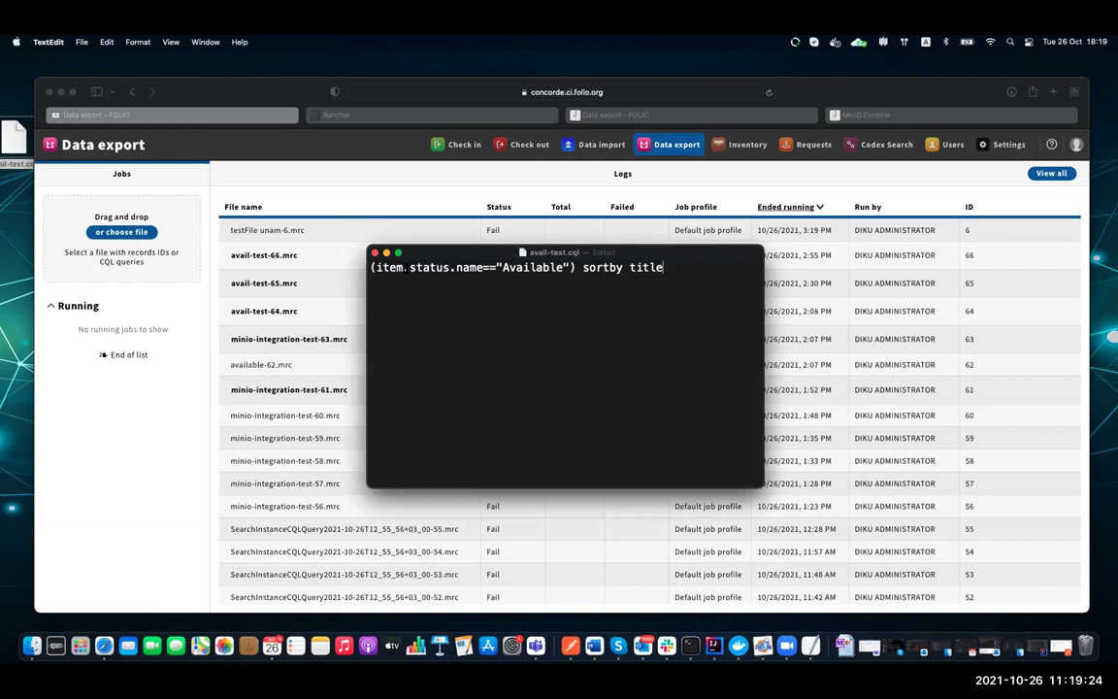
pyautogui.click(386, 252)
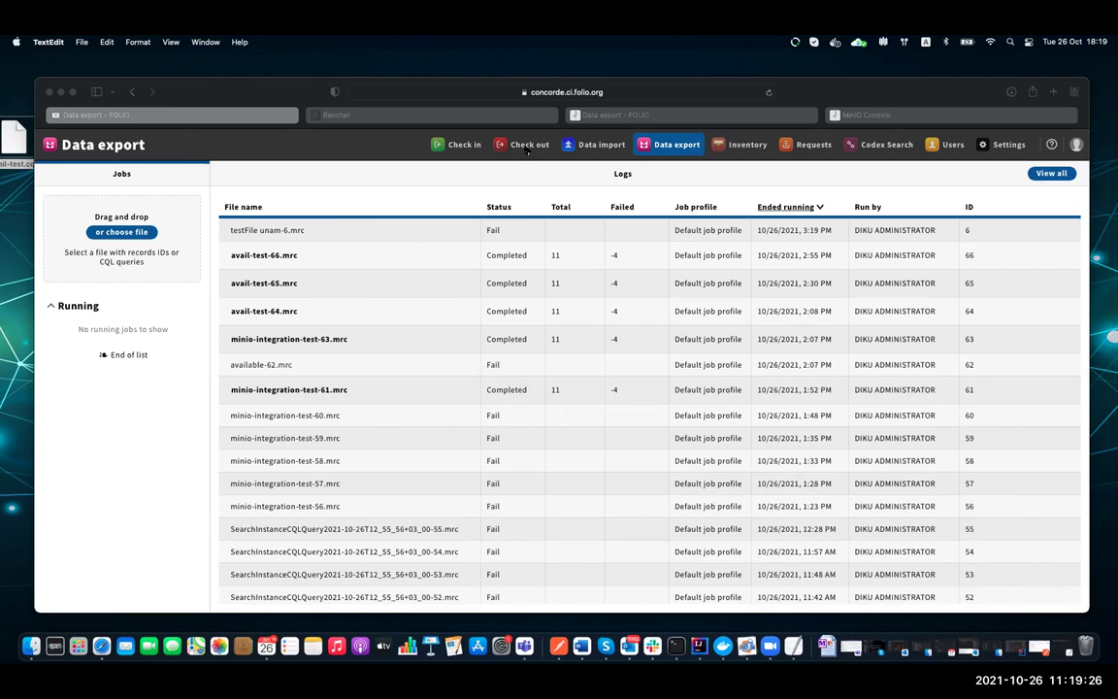
# Upload avail-test.cql from the desktop to Data export on concorde.ci.folio.org, and run the export with the Default job profile.
pyautogui.click(16, 137)
pyautogui.moveTo(16, 136); pyautogui.dragTo(117, 224)
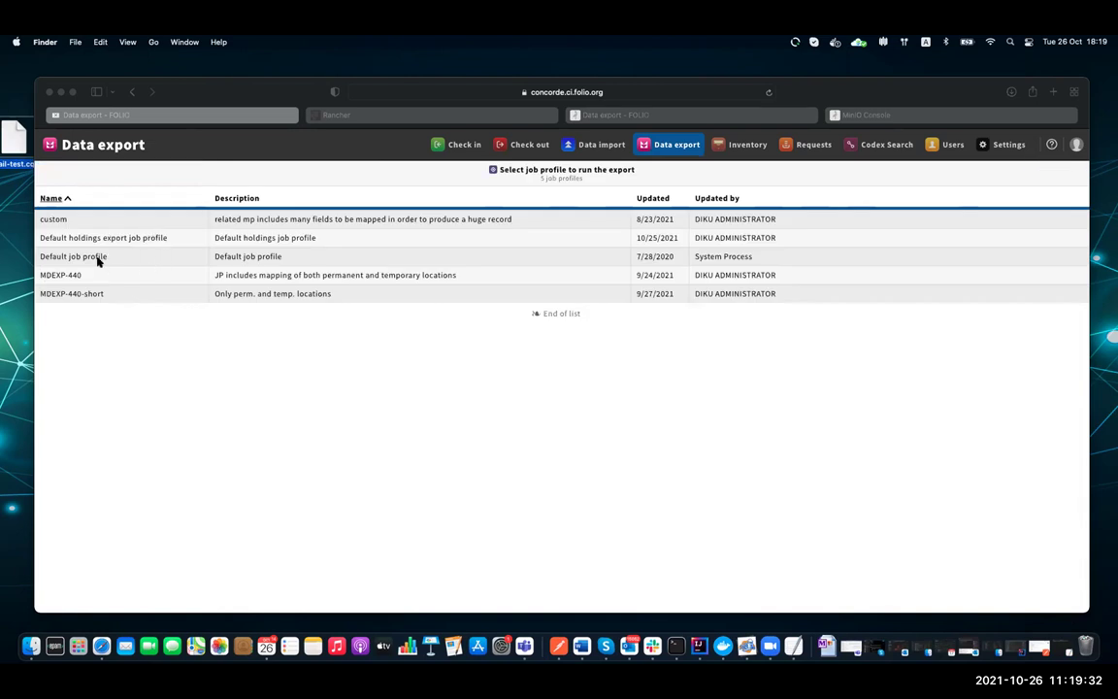
pyautogui.click(97, 259)
pyautogui.click(96, 259)
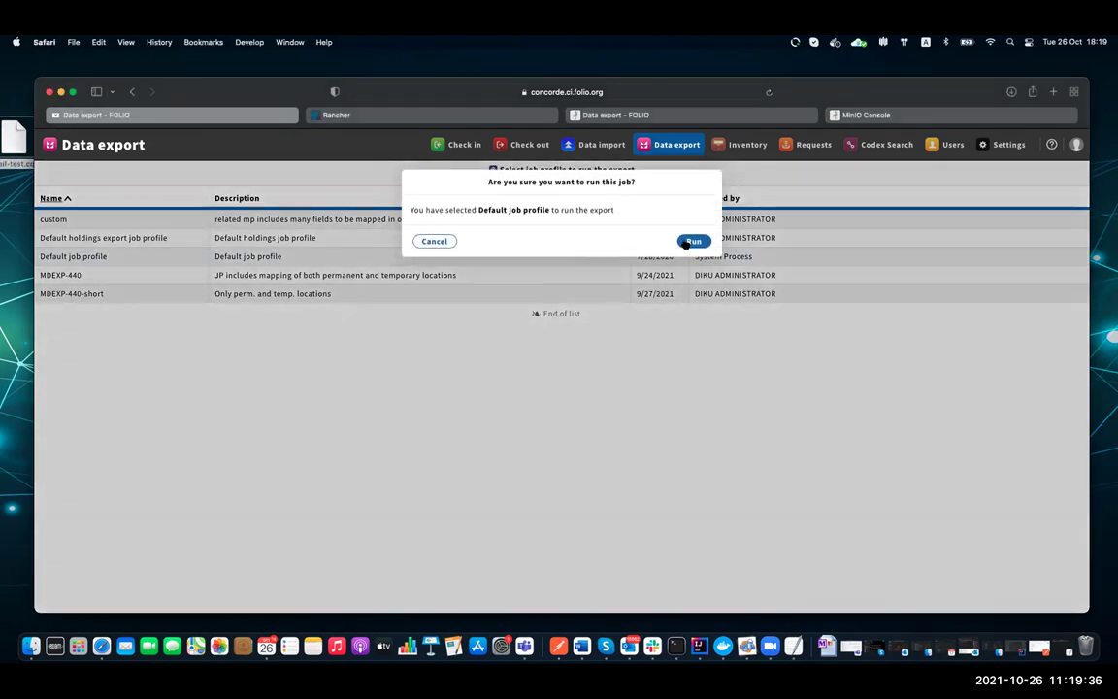
pyautogui.click(693, 242)
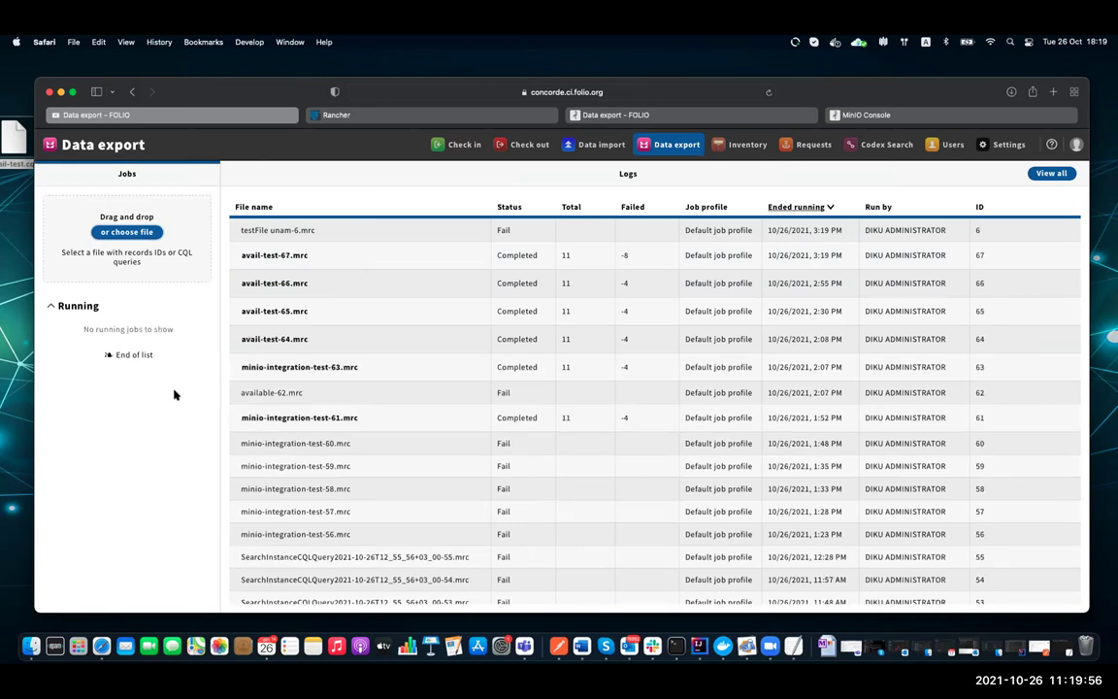
# View the AWS_URL value of the s3-credentials-data-export secret in Rancher.
pyautogui.click(285, 364)
pyautogui.click(351, 114)
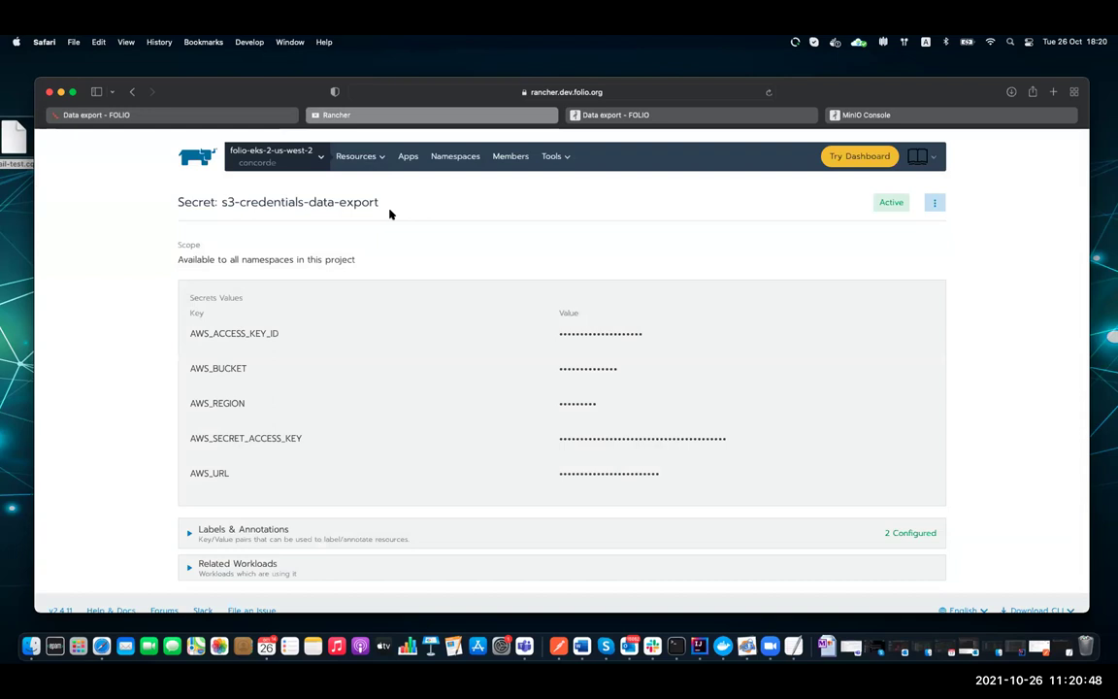
pyautogui.click(588, 472)
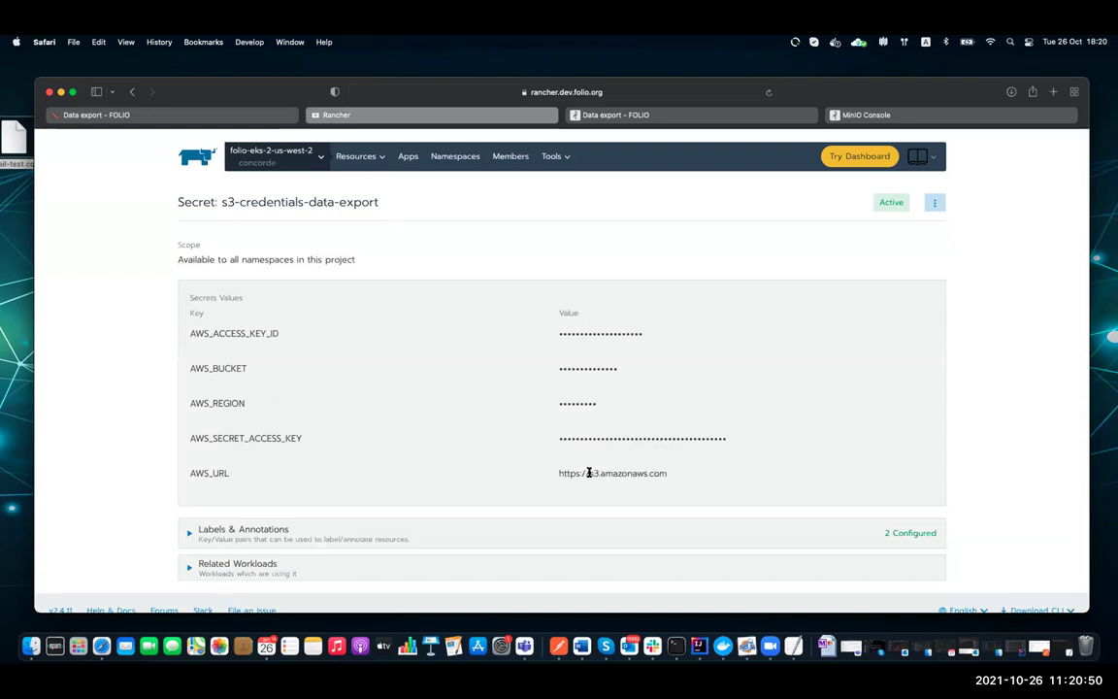
pyautogui.moveTo(588, 473); pyautogui.dragTo(608, 475)
pyautogui.click(608, 476)
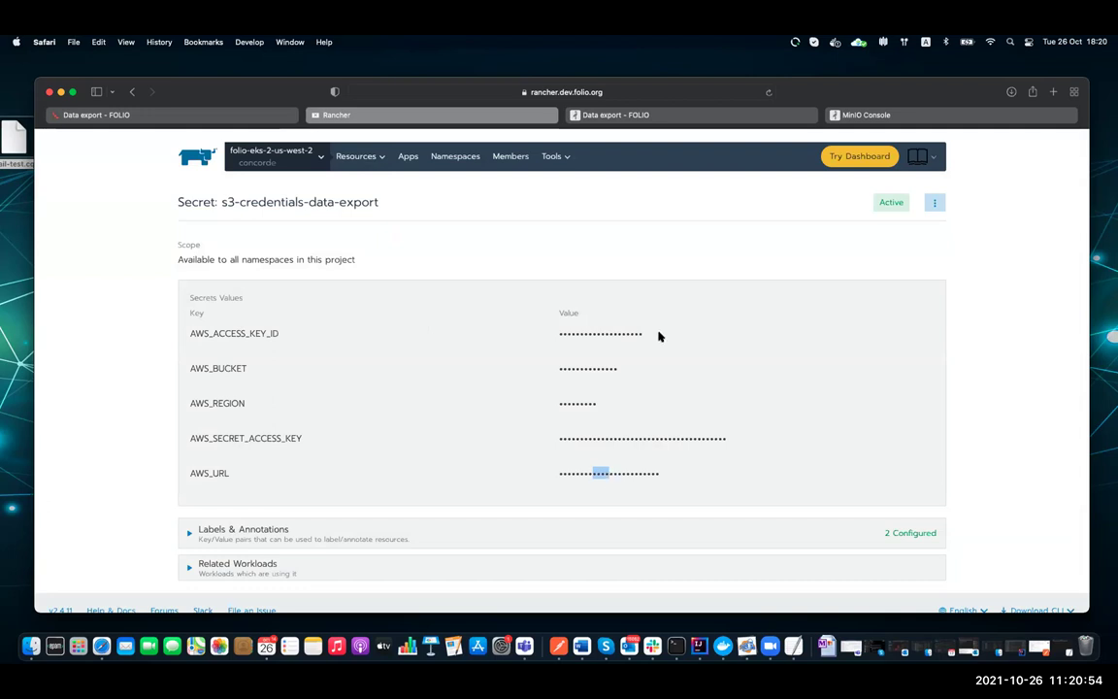
# View the data-export-bucket folder in MinIO Console, and return to Data export on localhost.
pyautogui.click(648, 116)
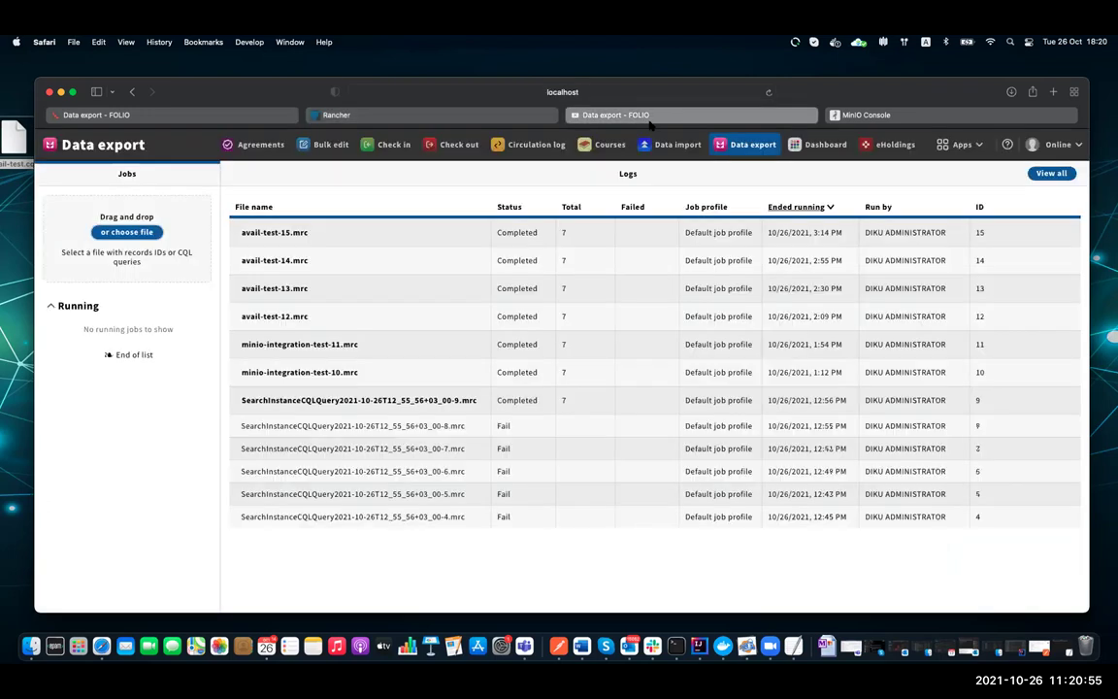
pyautogui.click(845, 115)
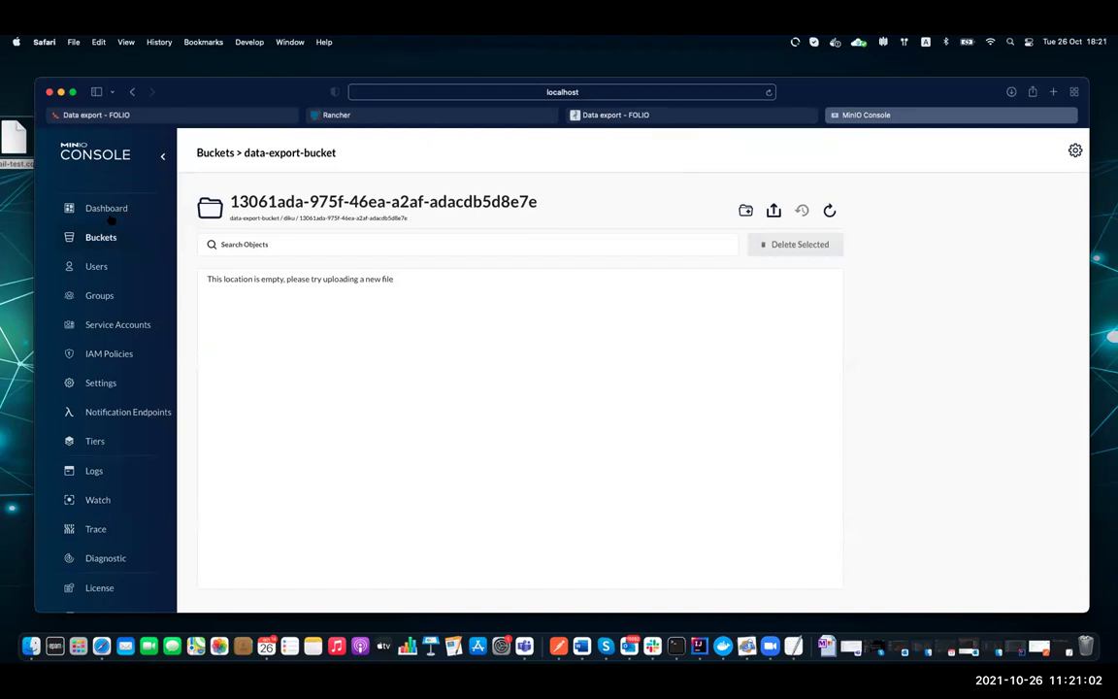
pyautogui.click(646, 115)
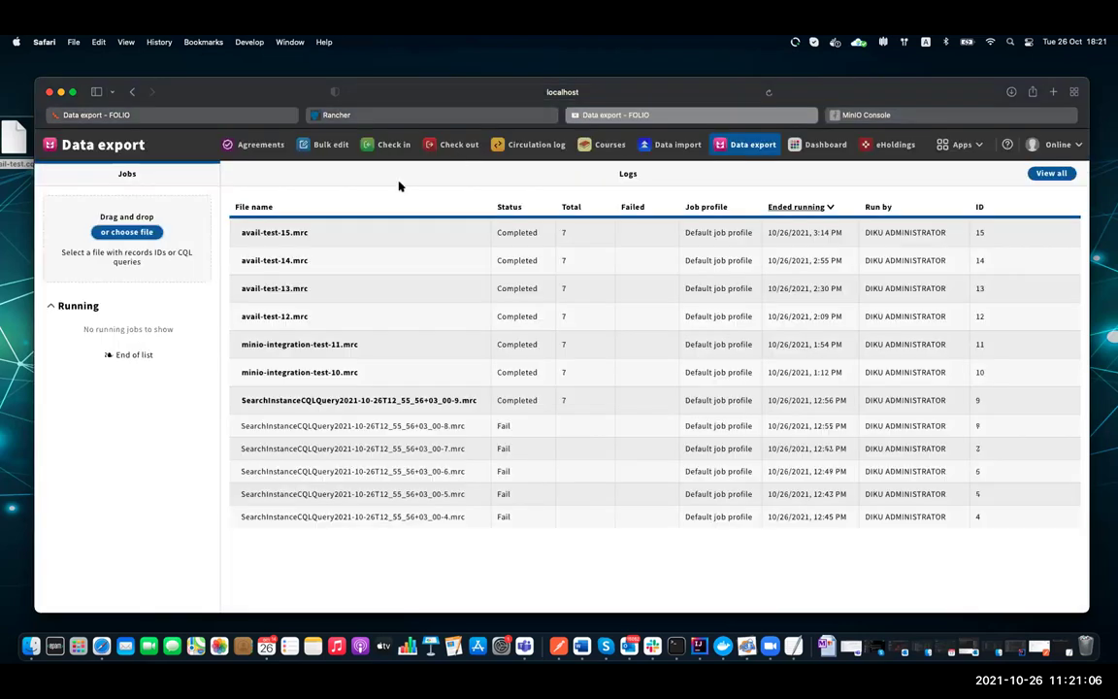
# Upload avail-test.cql to Data export on localhost, and run the export with the Default job profile.
pyautogui.click(21, 218)
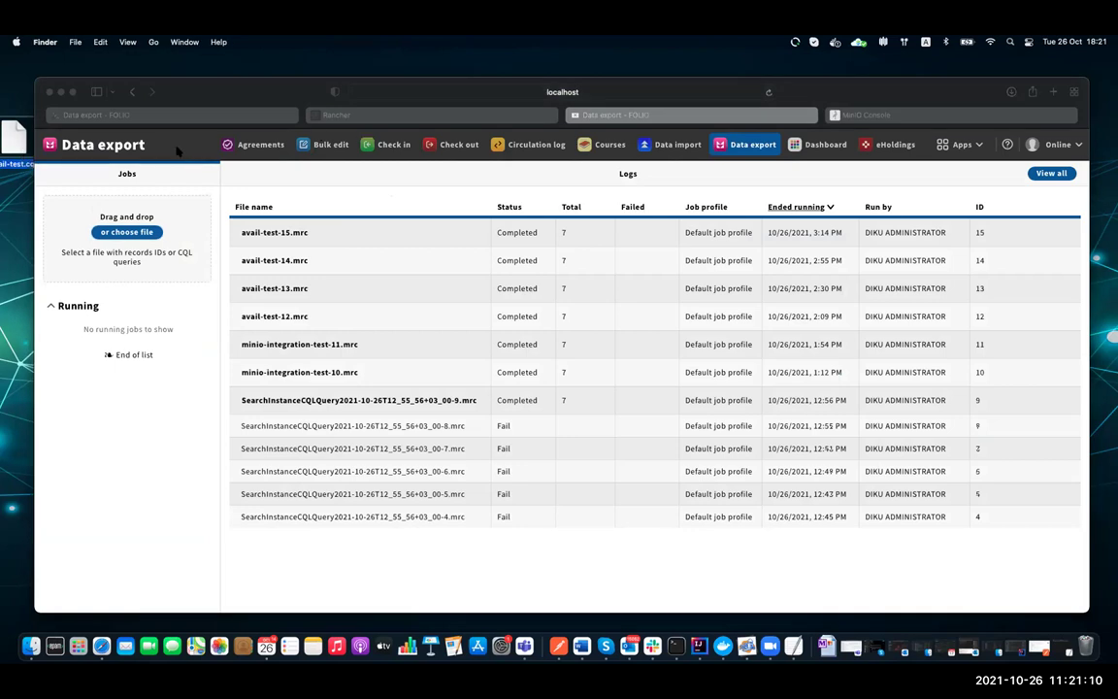
pyautogui.moveTo(9, 141); pyautogui.dragTo(134, 226)
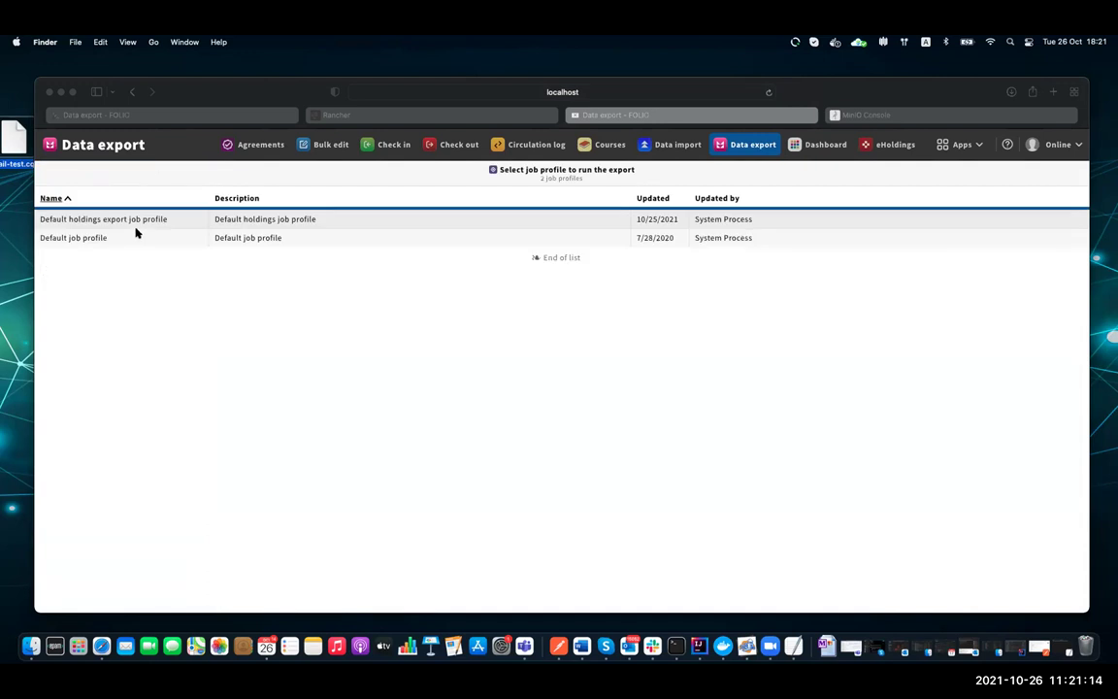
pyautogui.click(83, 241)
pyautogui.click(155, 240)
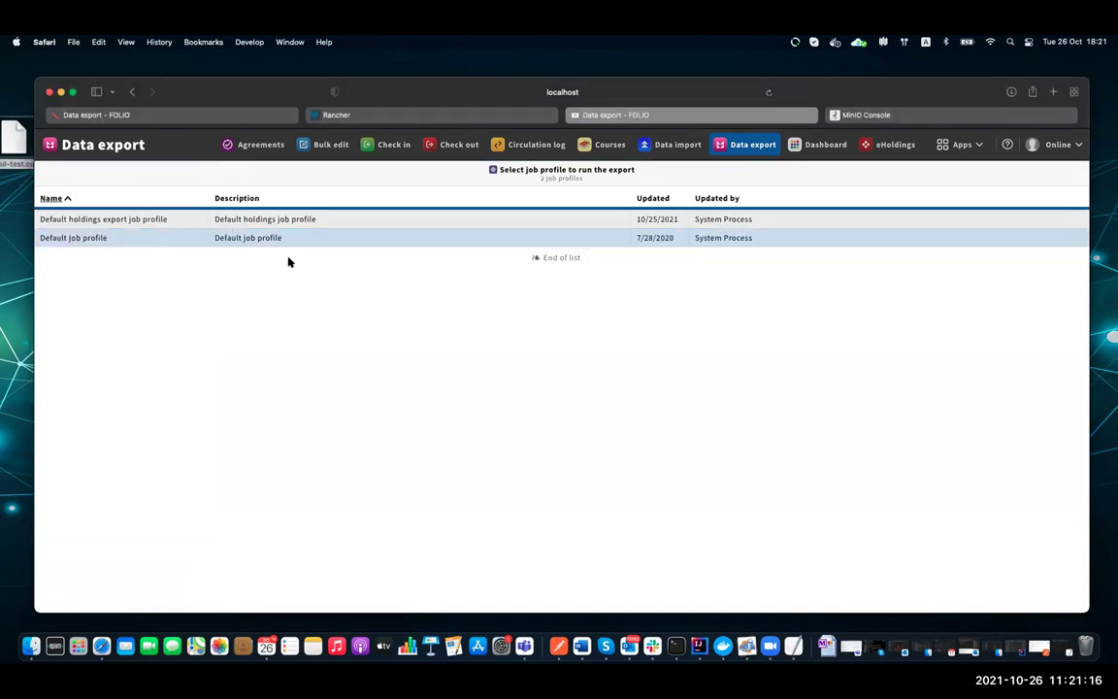
pyautogui.click(692, 242)
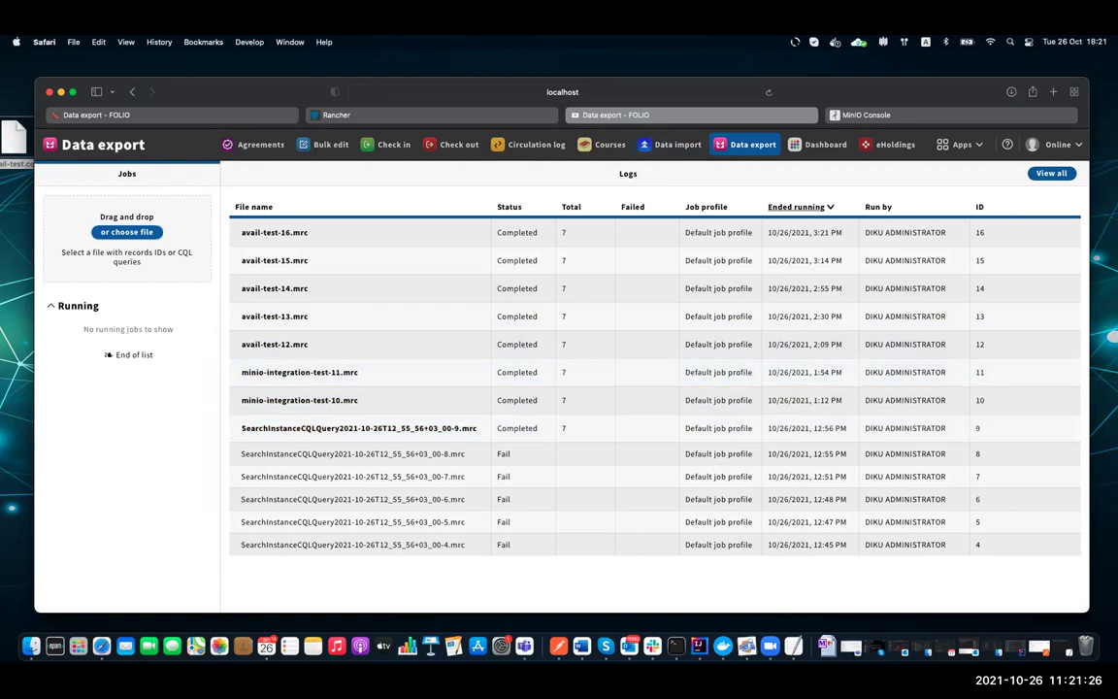
# Reload the Data export page, download avail-test-16.mrc from the logs, and show it in the Downloads folder.
pyautogui.click(768, 92)
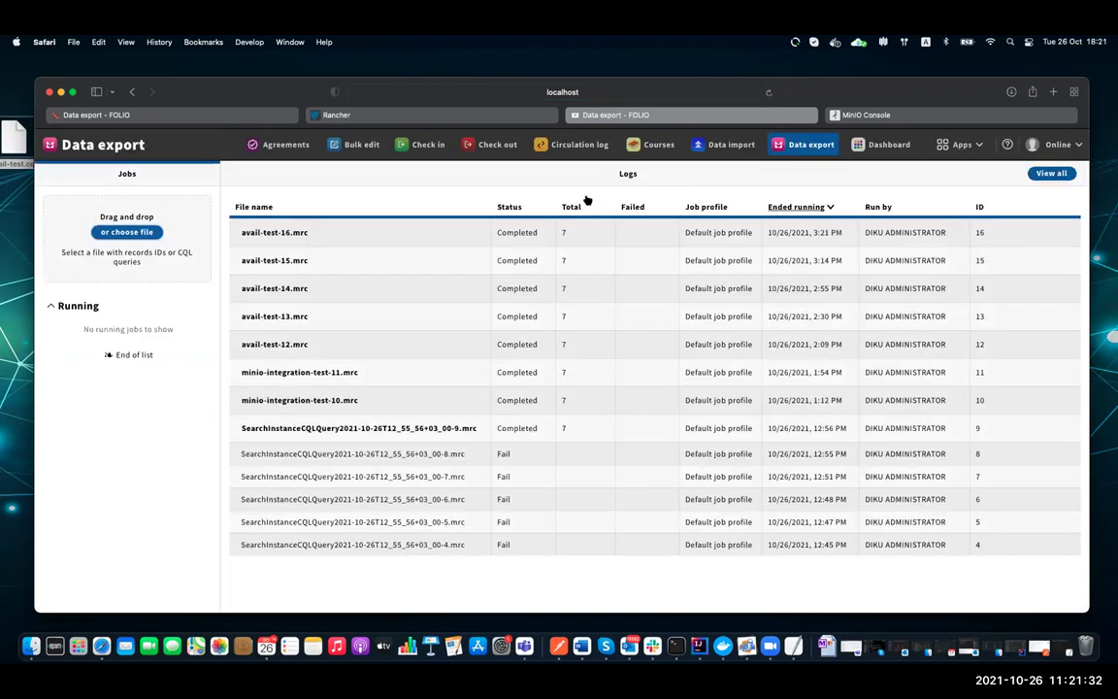
pyautogui.click(289, 233)
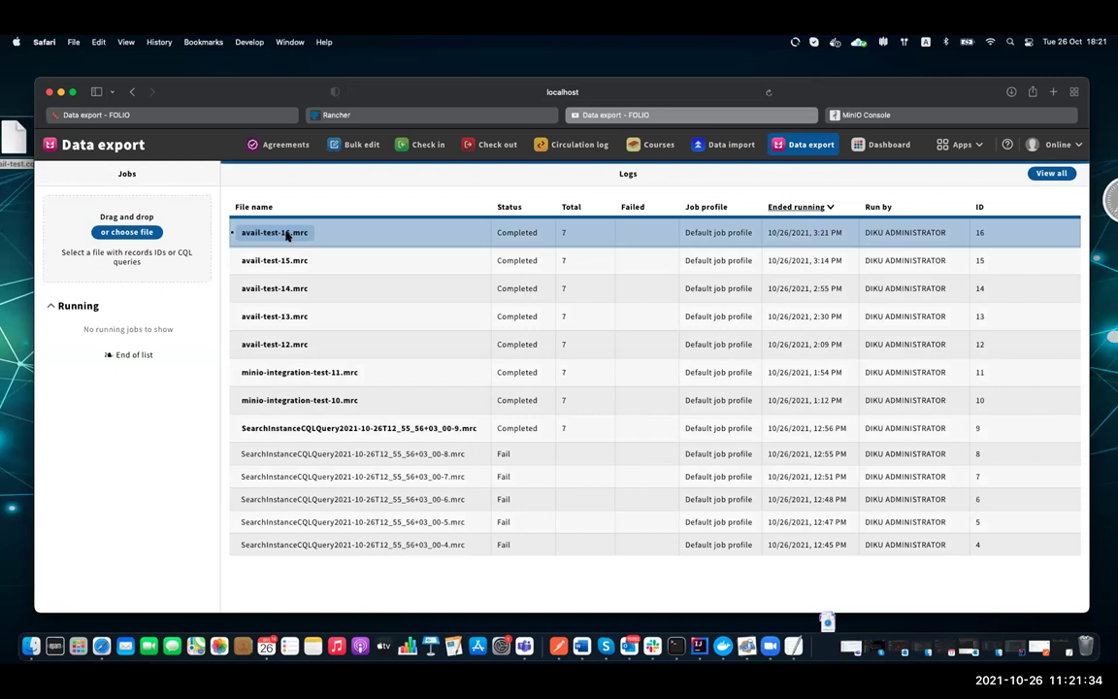
pyautogui.click(1011, 92)
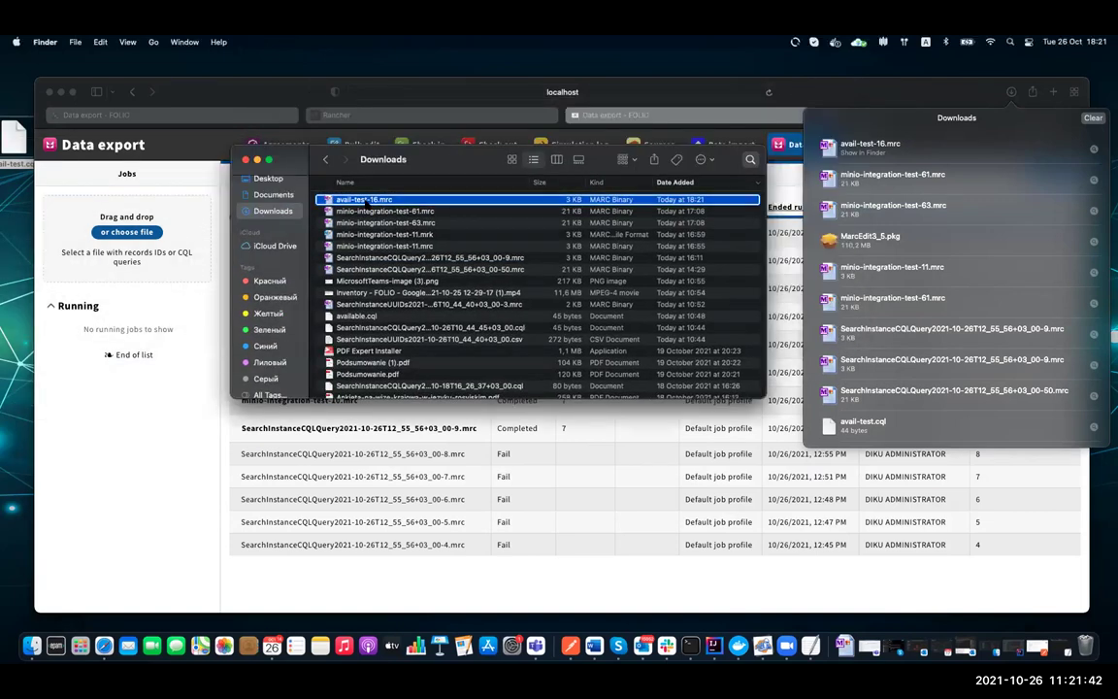
# Open the downloaded avail-test-16.mrc with MarcEdit3.5, and minimize the MARC Tools window.
pyautogui.rightClick(370, 201)
pyautogui.moveTo(432, 224)
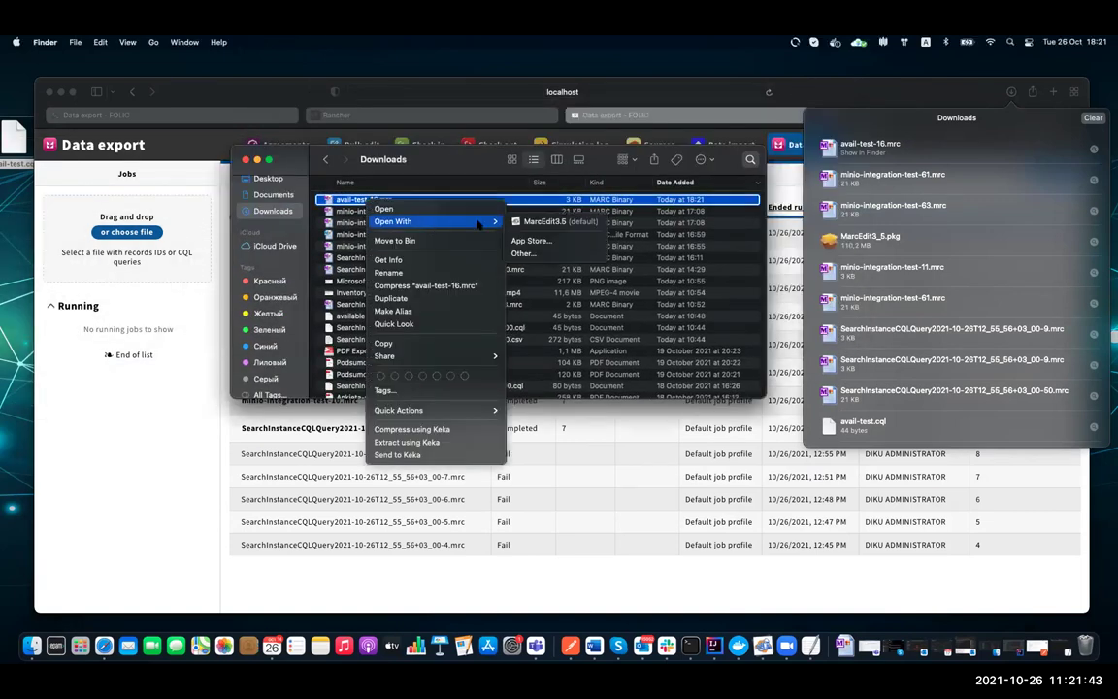
pyautogui.click(561, 222)
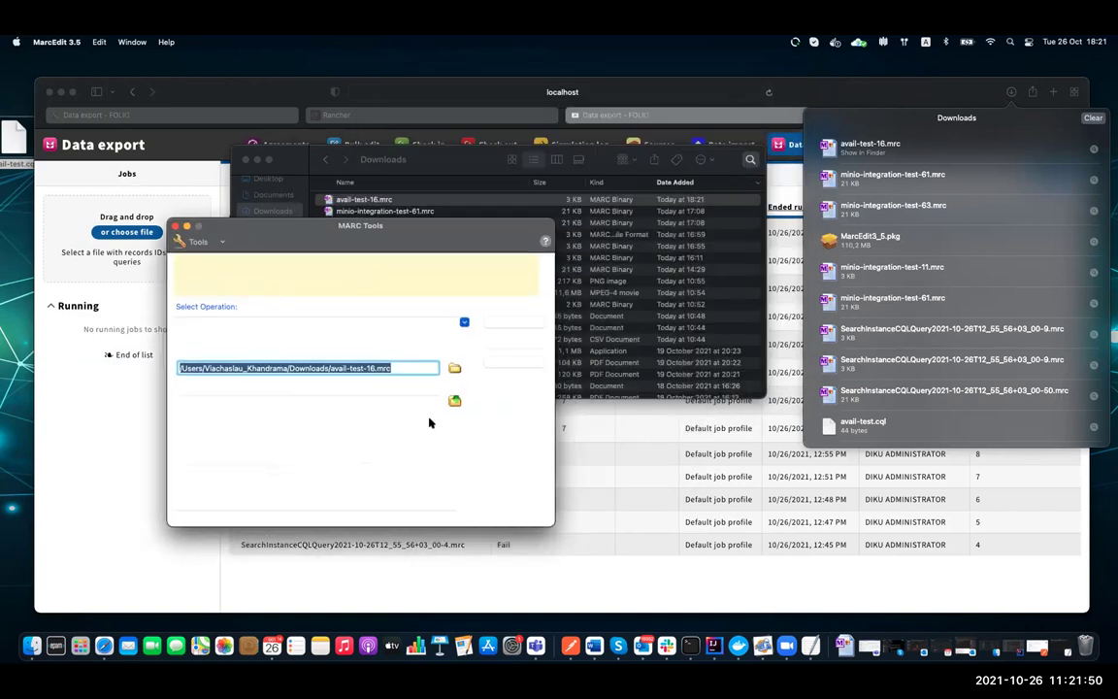
pyautogui.click(185, 227)
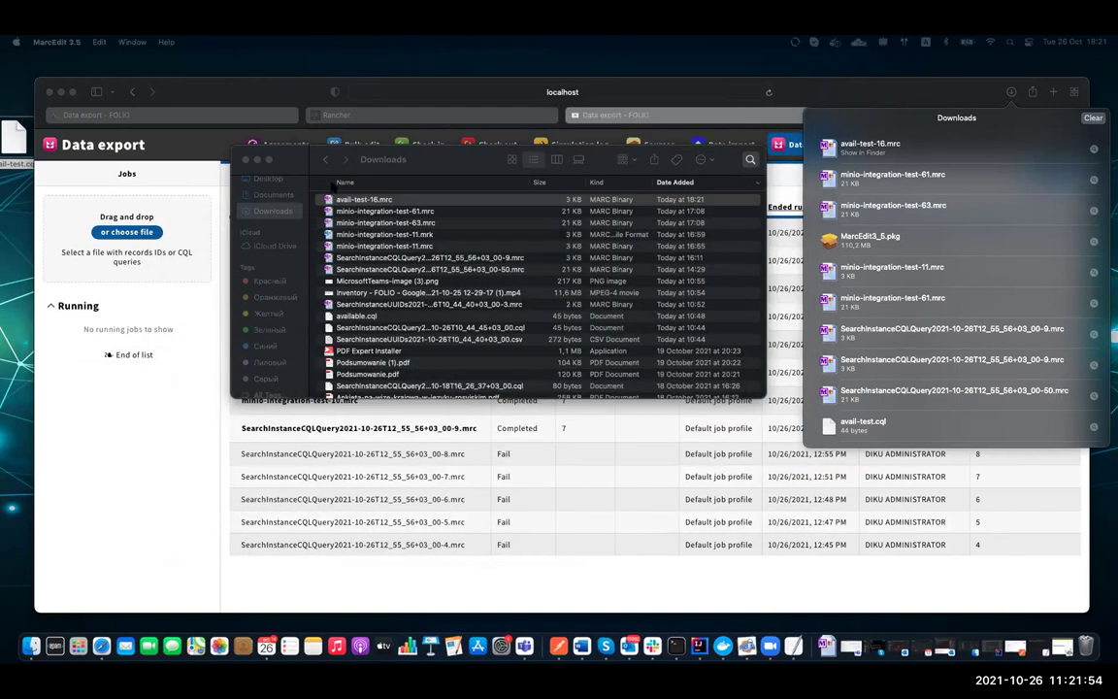
# Open the downloaded avail-test-16.mrc with TextEdit to view its raw record contents.
pyautogui.rightClick(370, 200)
pyautogui.moveTo(409, 221)
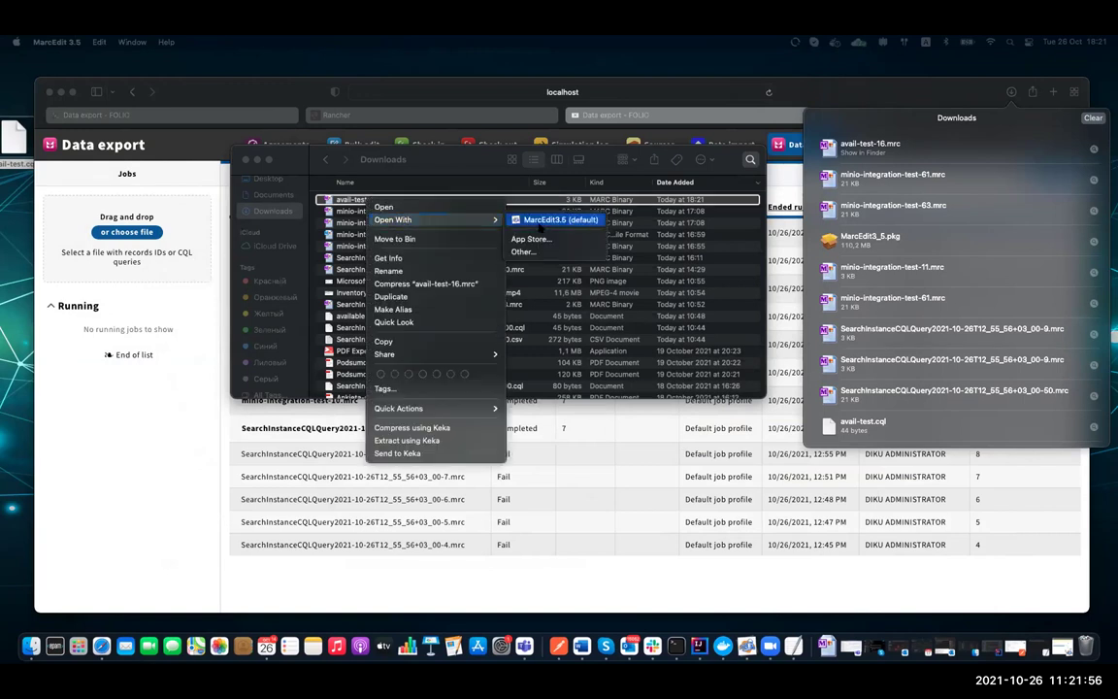
pyautogui.click(525, 251)
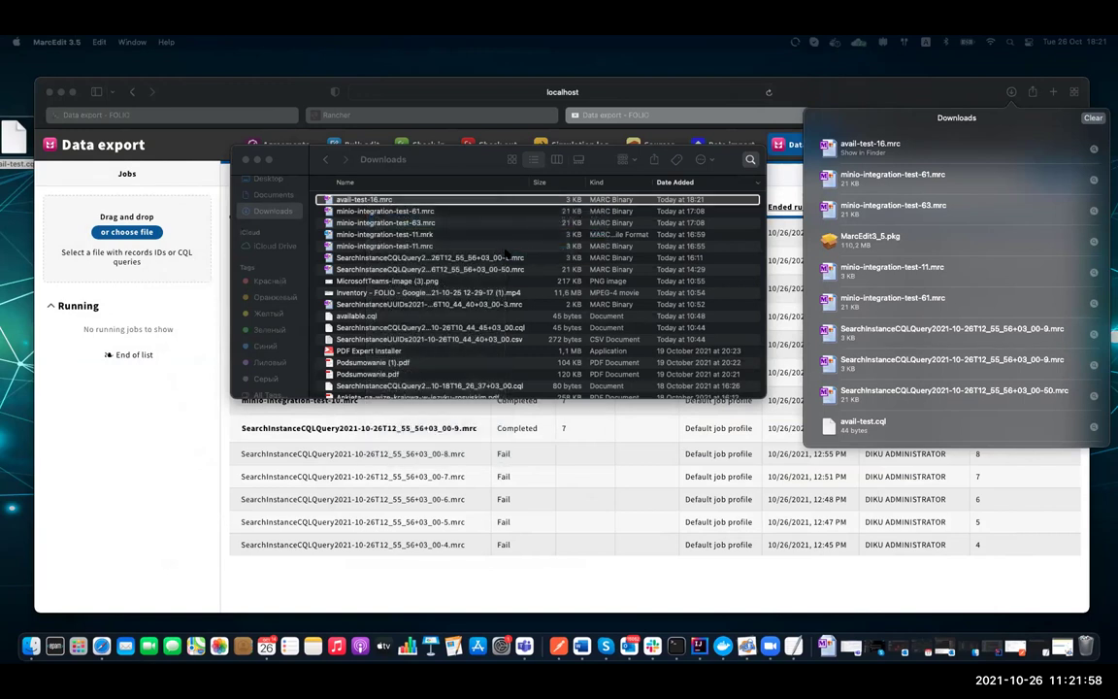
pyautogui.scroll(-6, 446, 281)
pyautogui.scroll(-8, 422, 297)
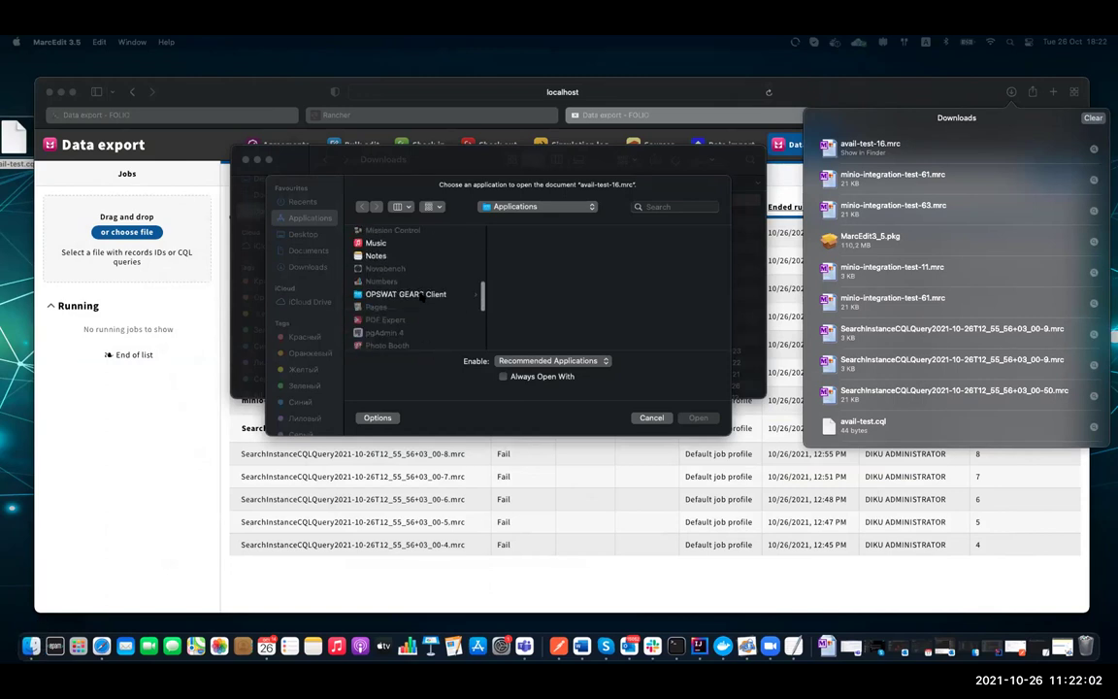
pyautogui.click(421, 297)
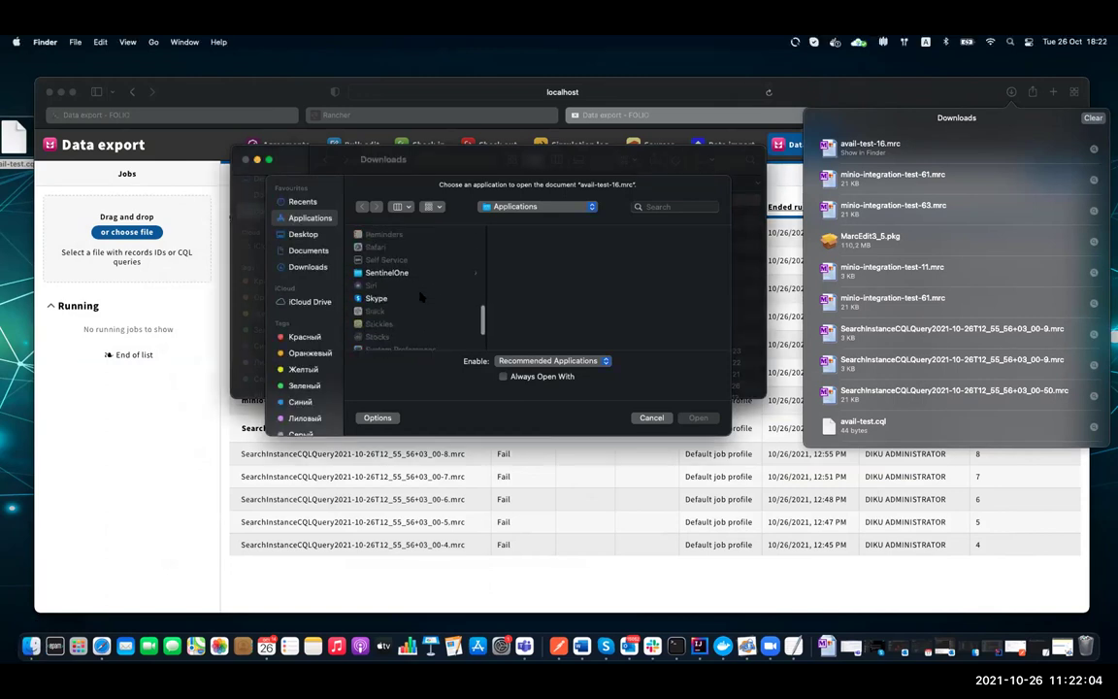
pyautogui.click(413, 298)
pyautogui.scroll(-4, 408, 301)
pyautogui.scroll(3, 406, 303)
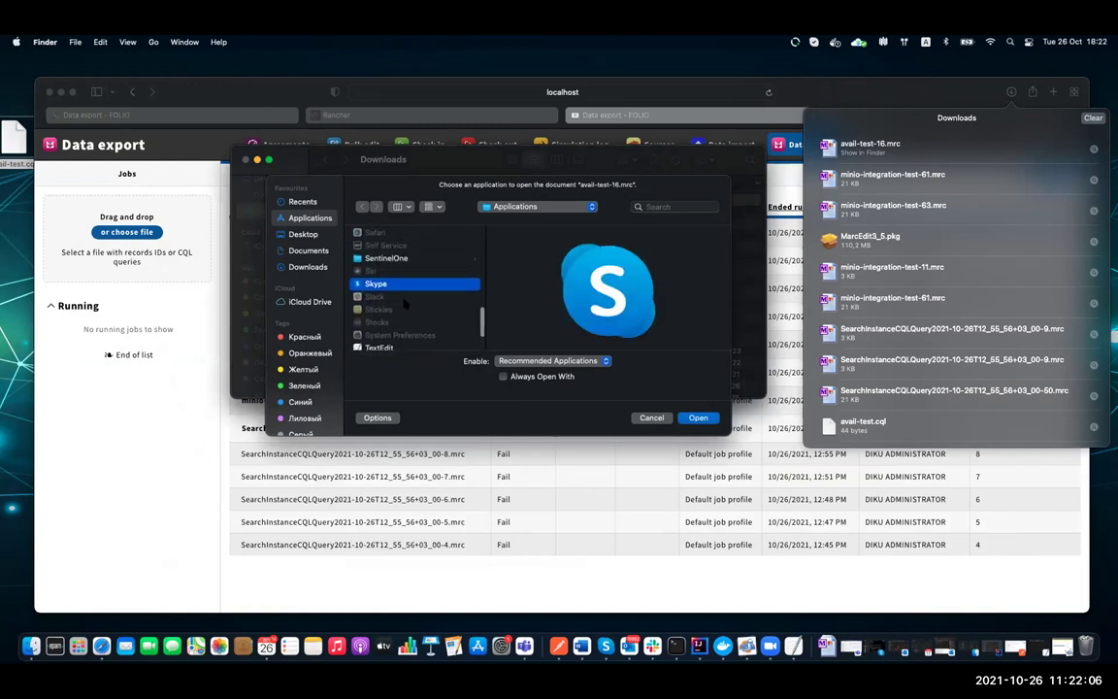
pyautogui.click(381, 317)
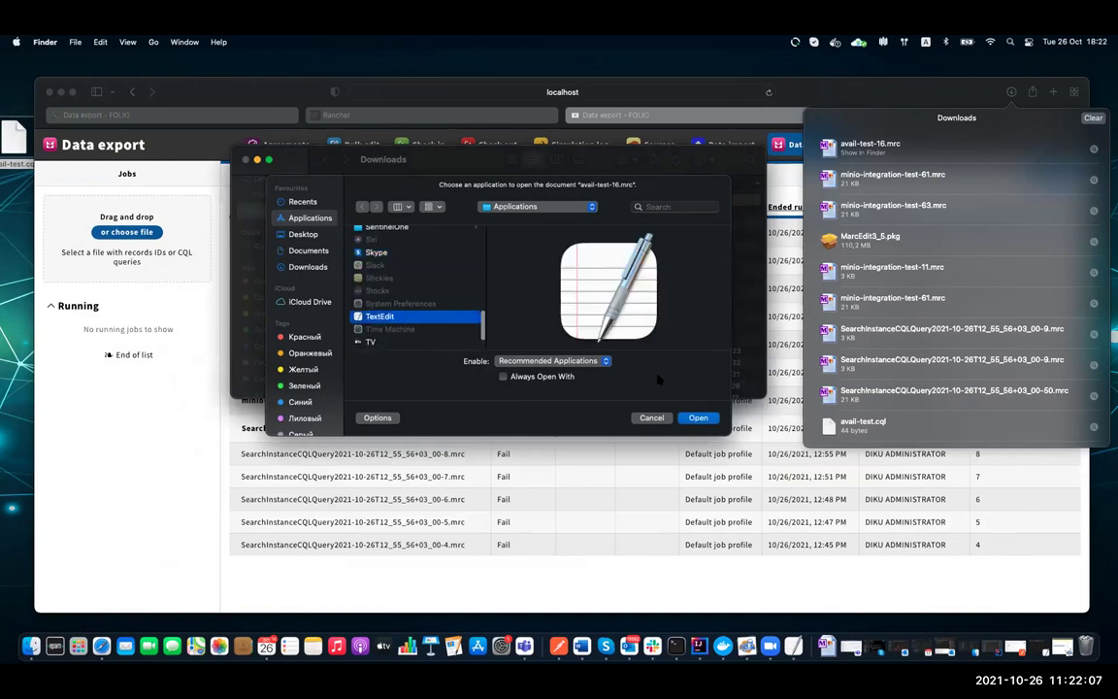
pyautogui.click(699, 418)
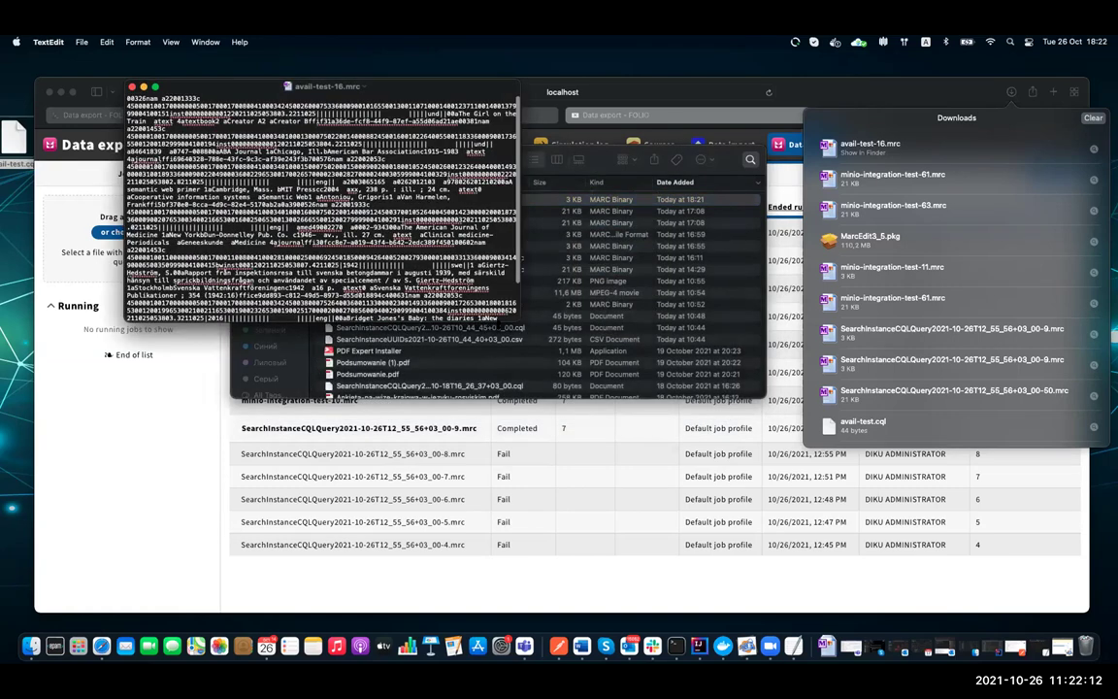
# Return to MinIO Console in Safari, refresh the bucket folder, and log in with the saved username and password.
pyautogui.click(110, 485)
pyautogui.click(667, 282)
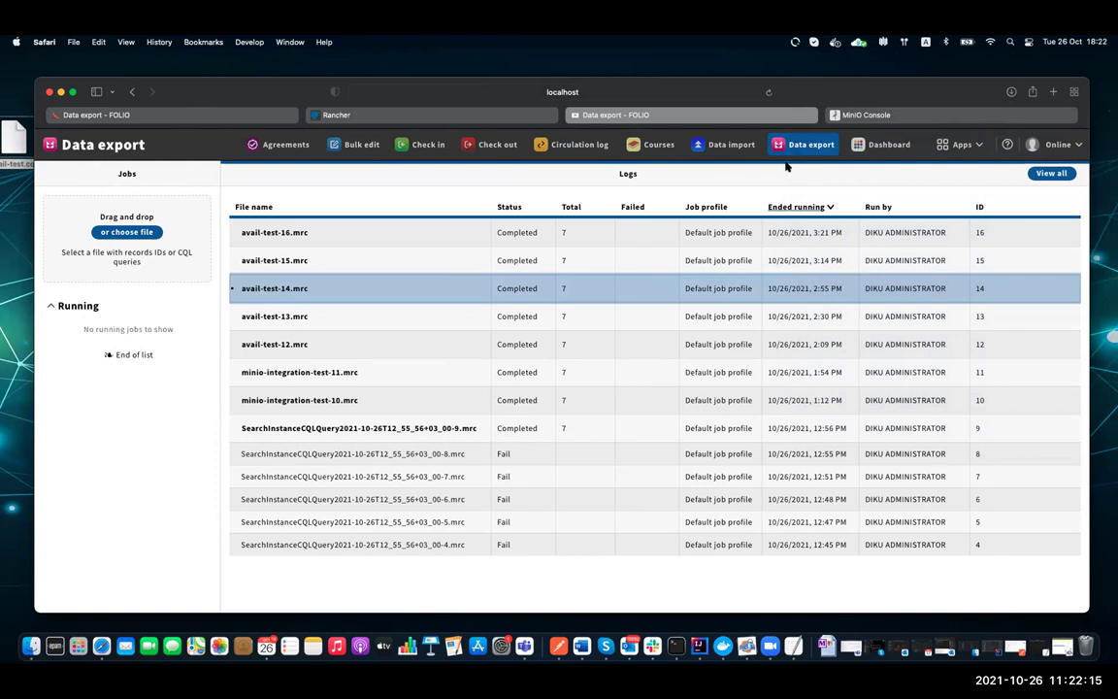
pyautogui.click(907, 114)
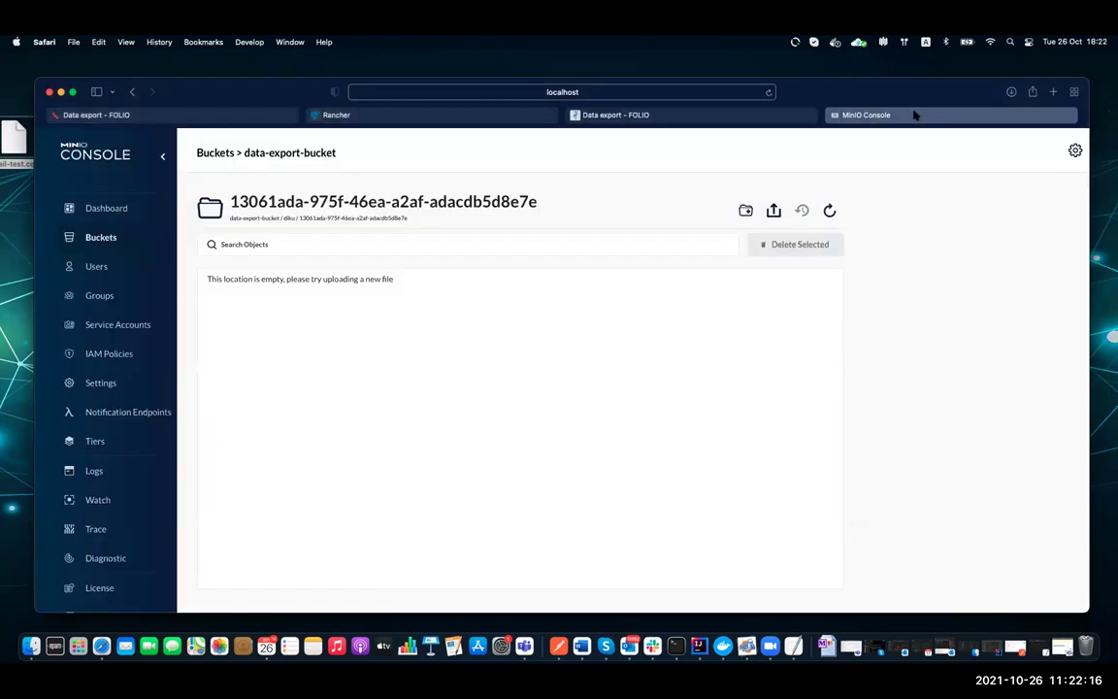
pyautogui.click(830, 210)
pyautogui.click(761, 313)
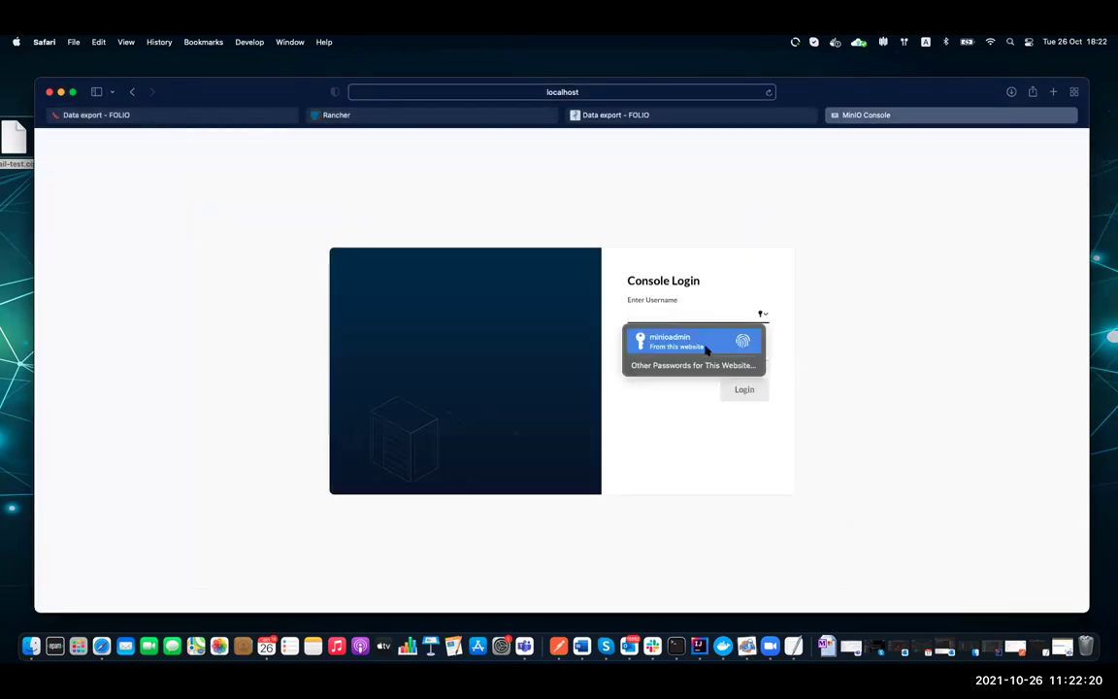
pyautogui.click(707, 345)
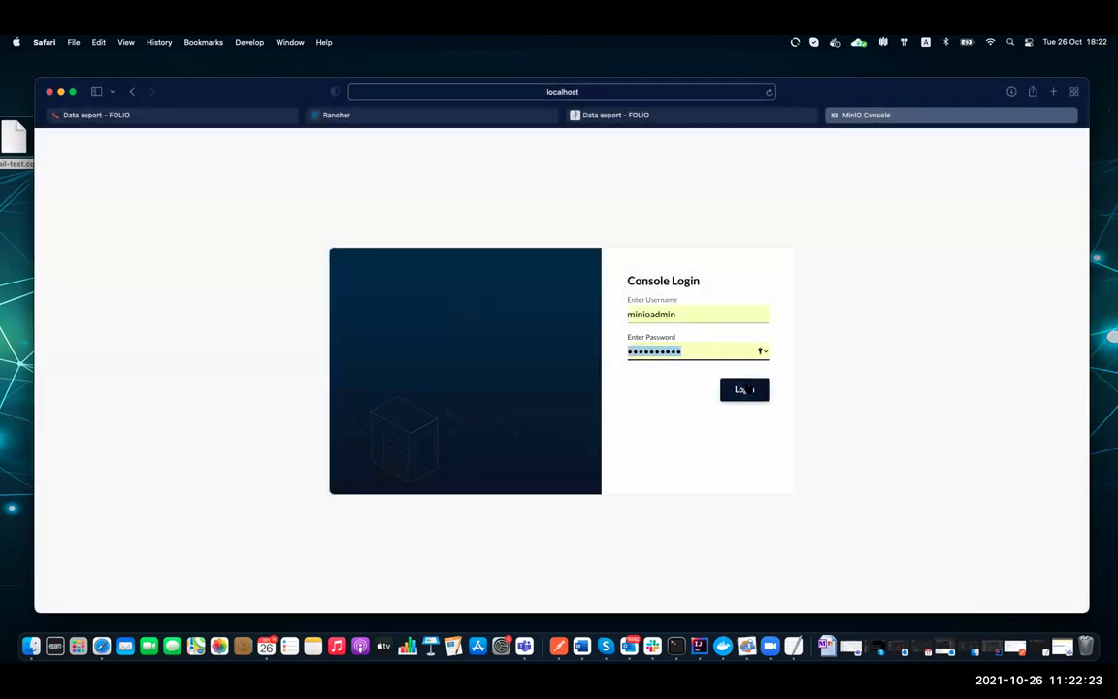
pyautogui.click(744, 389)
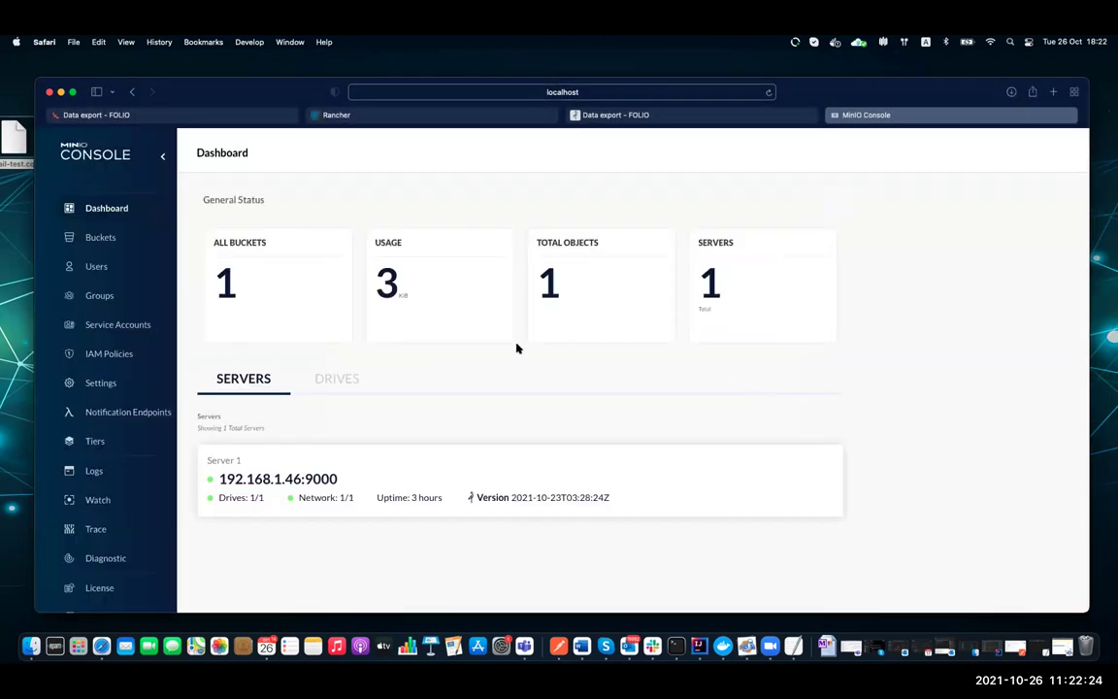
# Browse data-export-bucket in the list of buckets and view the contents of its diku folder.
pyautogui.click(113, 240)
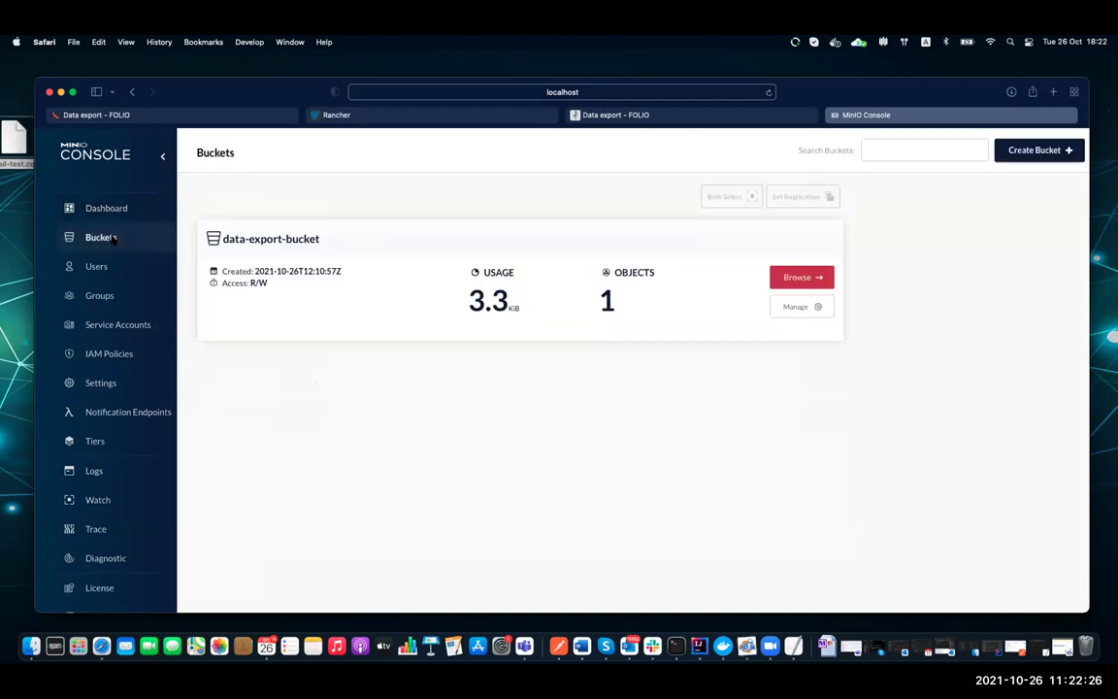
pyautogui.click(814, 277)
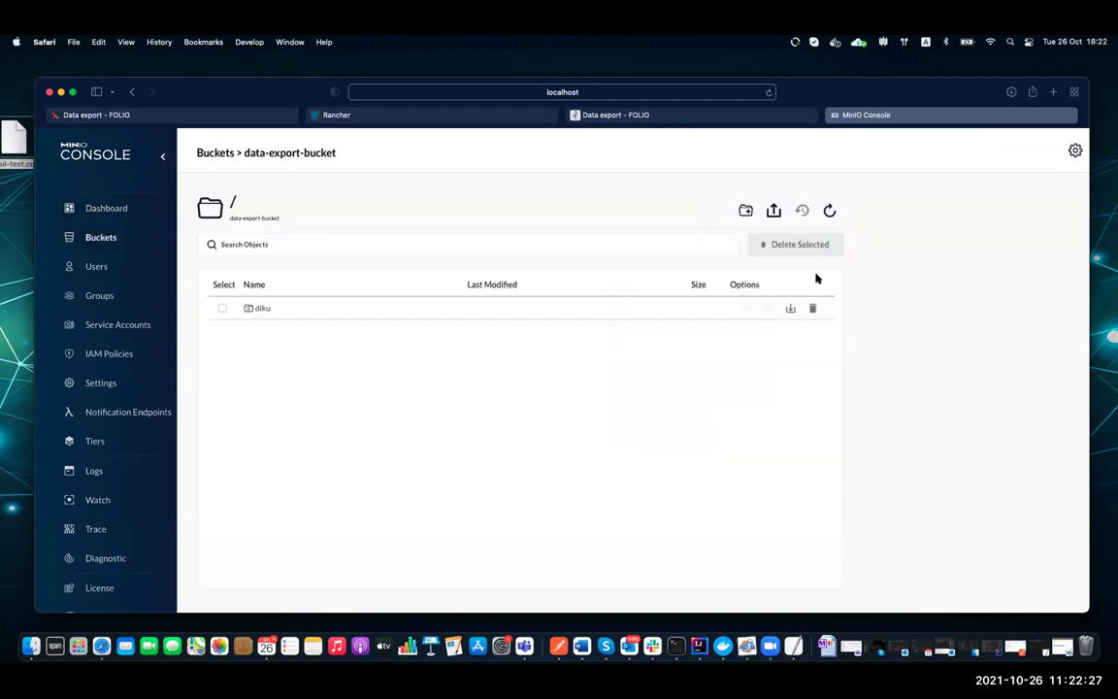
pyautogui.click(336, 309)
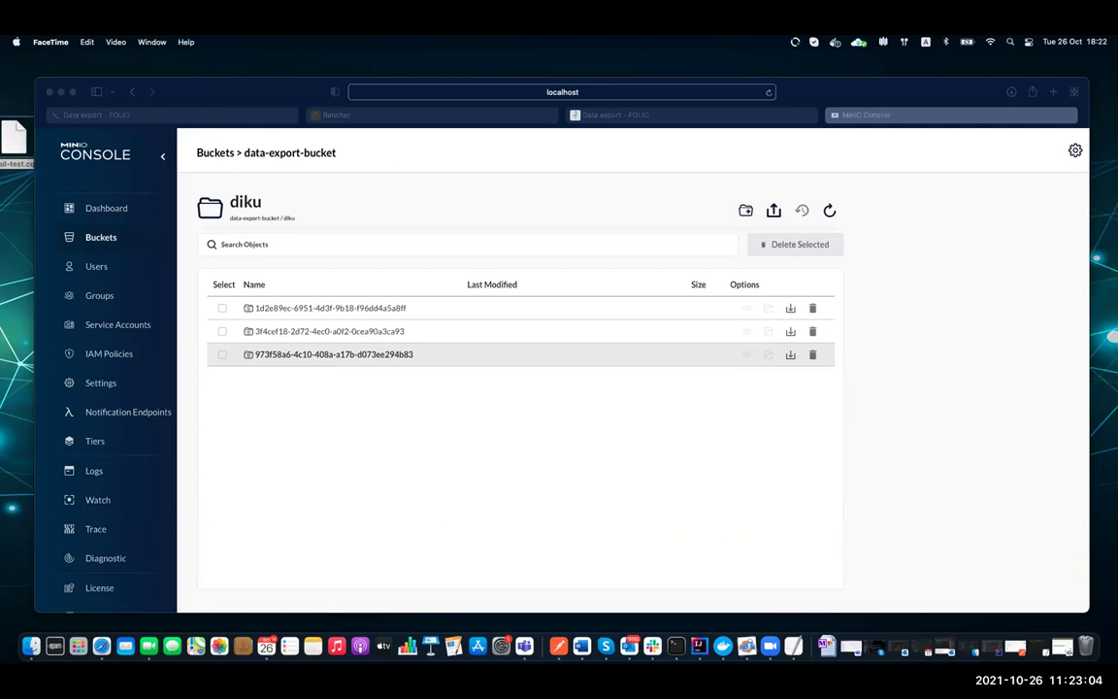
pyautogui.press('super+Tab')
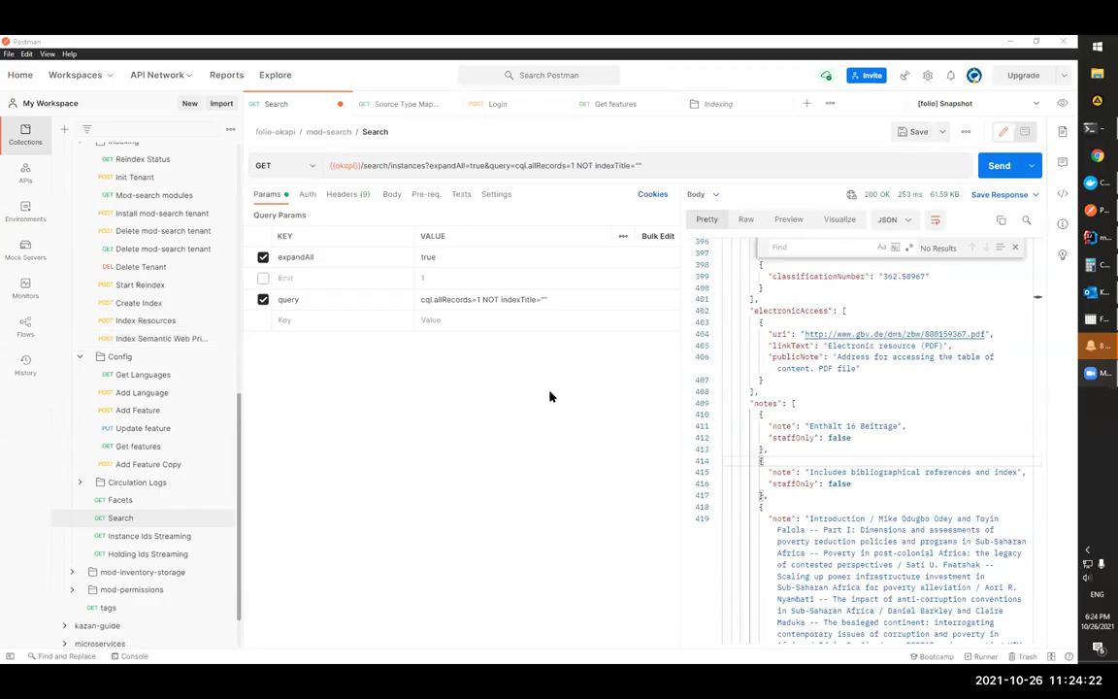
# In Postman's mod-search Search request, shorten the query parameter to indexTitle="".
pyautogui.click(556, 381)
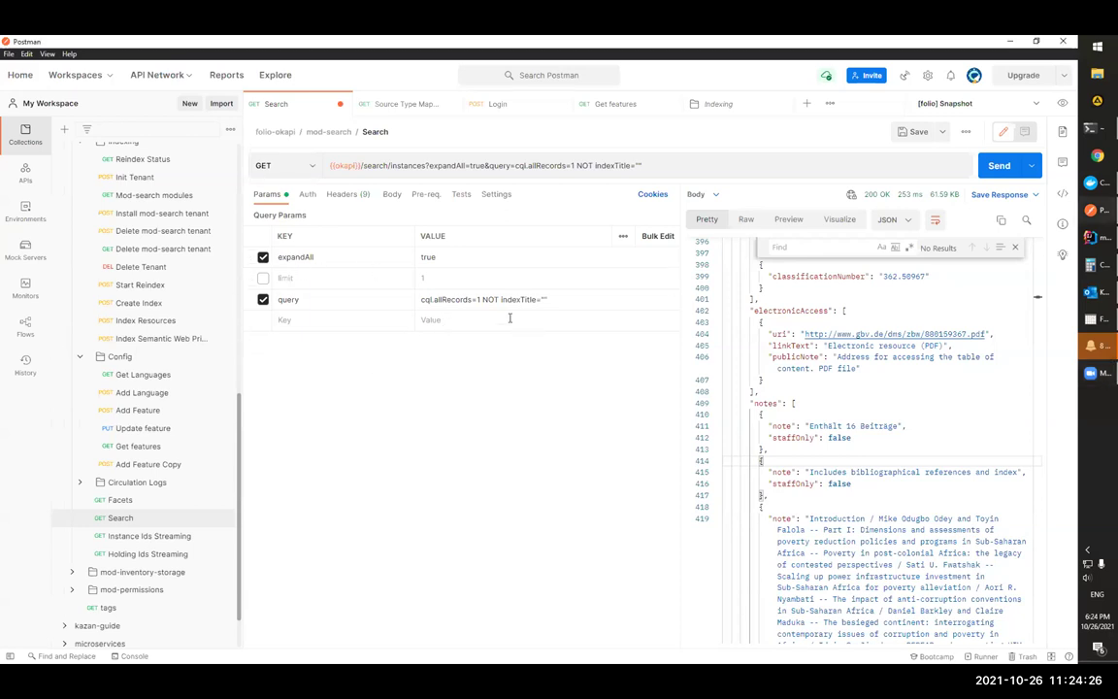
pyautogui.click(539, 299)
pyautogui.press('Home')
pyautogui.hotkey('ctrl', 'shift', 'Right')
pyautogui.hotkey('ctrl', 'shift', 'Right')
pyautogui.hotkey('ctrl', 'shift', 'Right')
pyautogui.hotkey('ctrl', 'shift', 'Right')
pyautogui.press('BackSpace')
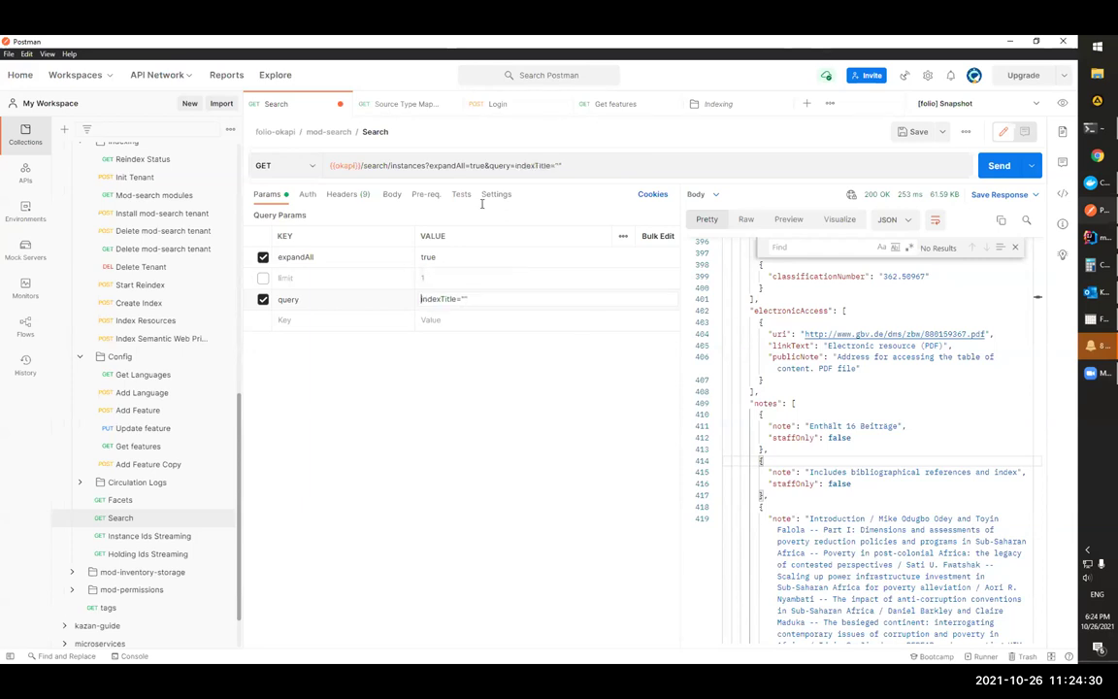
# Send the shortened Search request and examine the indexTitle field of the first instance in the response.
pyautogui.moveTo(346, 160)
pyautogui.moveTo(475, 301); pyautogui.dragTo(417, 301)
pyautogui.click(466, 301)
pyautogui.doubleClick(445, 301)
pyautogui.click(494, 300)
pyautogui.click(999, 166)
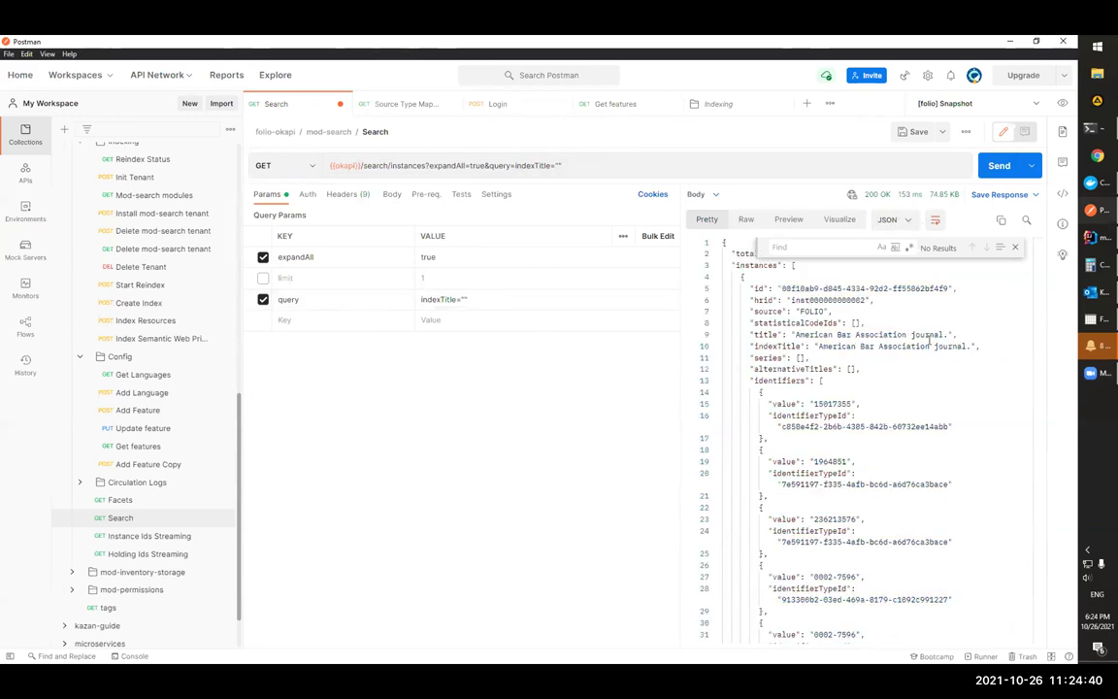
pyautogui.doubleClick(778, 348)
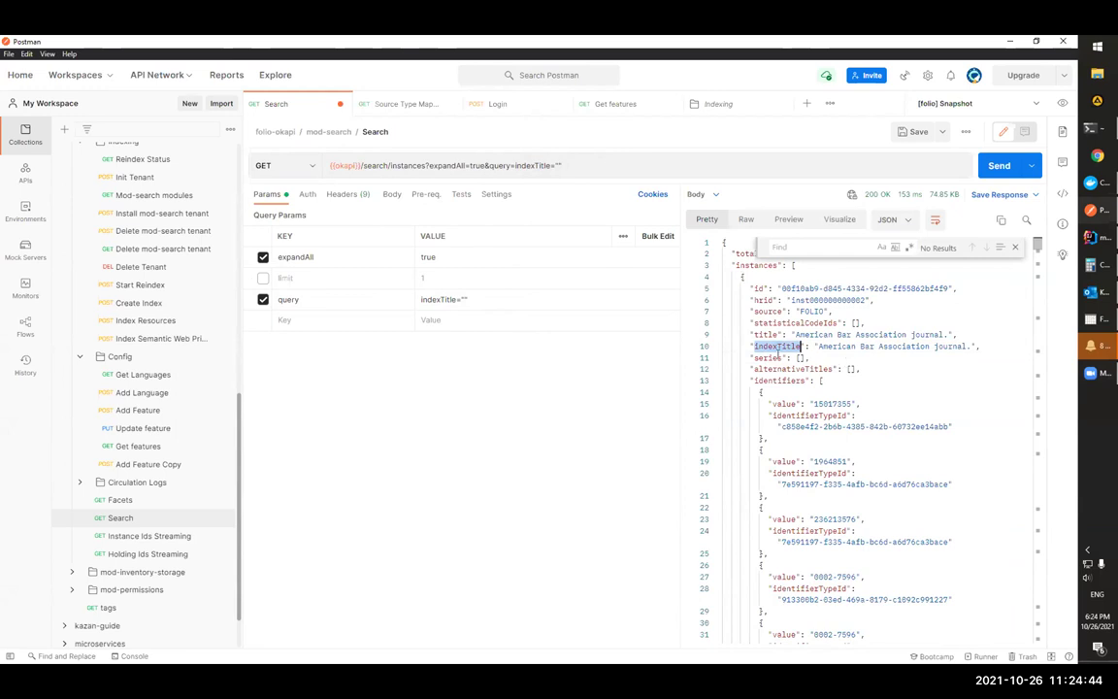
pyautogui.moveTo(818, 346); pyautogui.dragTo(928, 347)
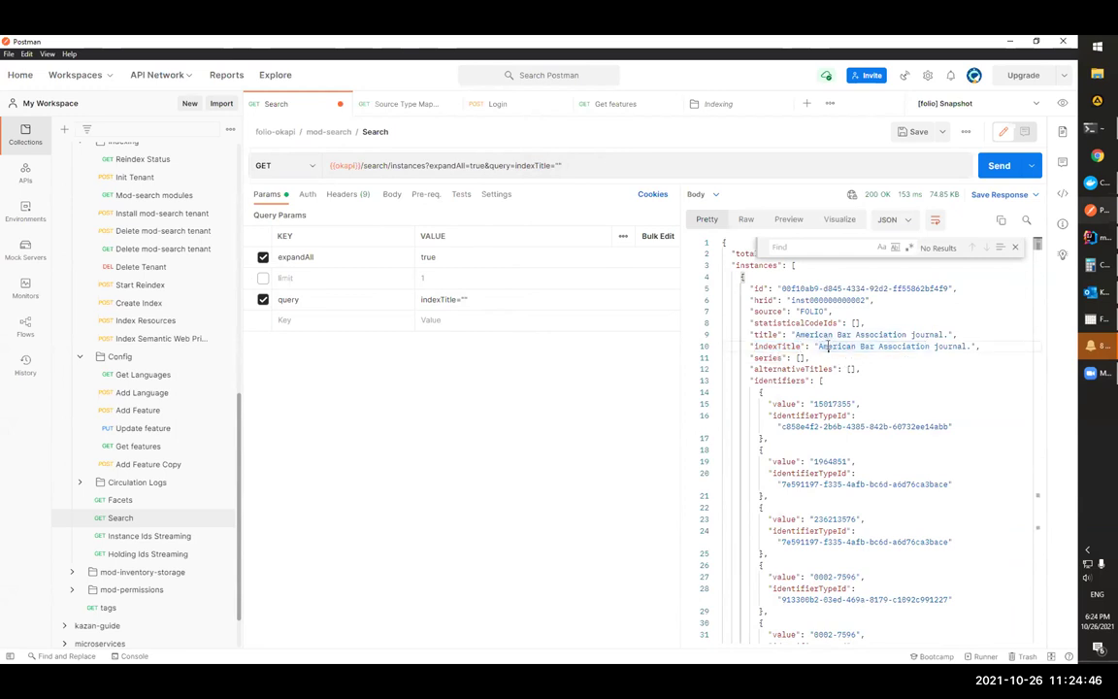
pyautogui.moveTo(826, 346); pyautogui.dragTo(879, 346)
# Set the query parameter to cql.allRecords=1 NOT indexTitle="" and send the Search request.
pyautogui.click(440, 301)
pyautogui.press('Home')
pyautogui.write('cq')
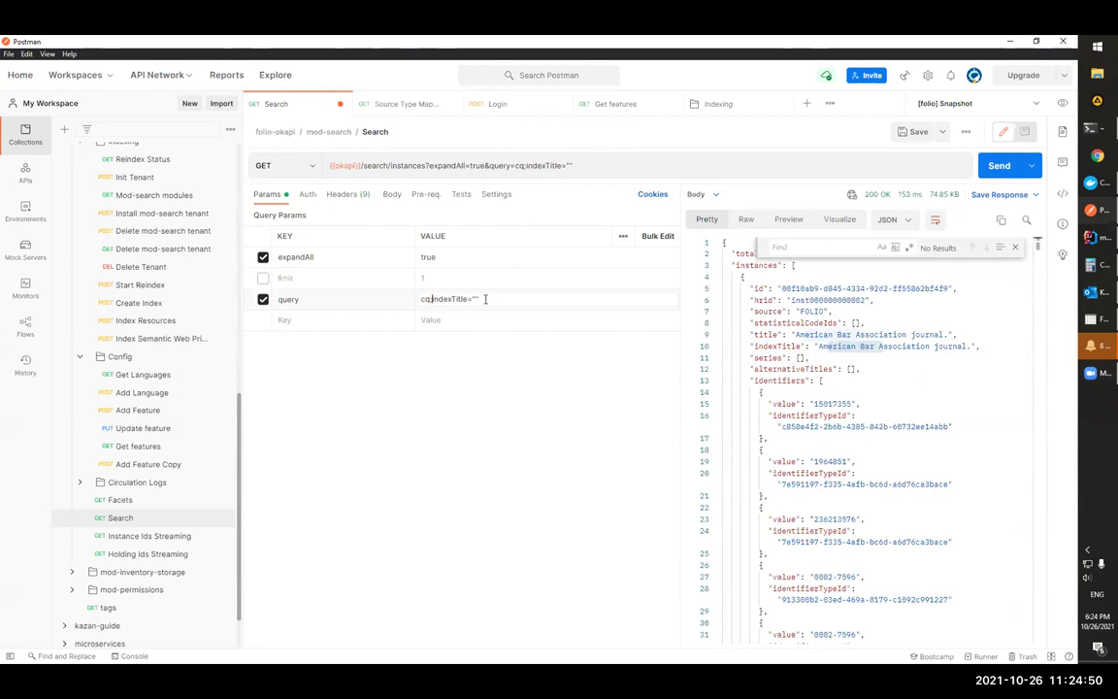
pyautogui.write('l.allRecords+')
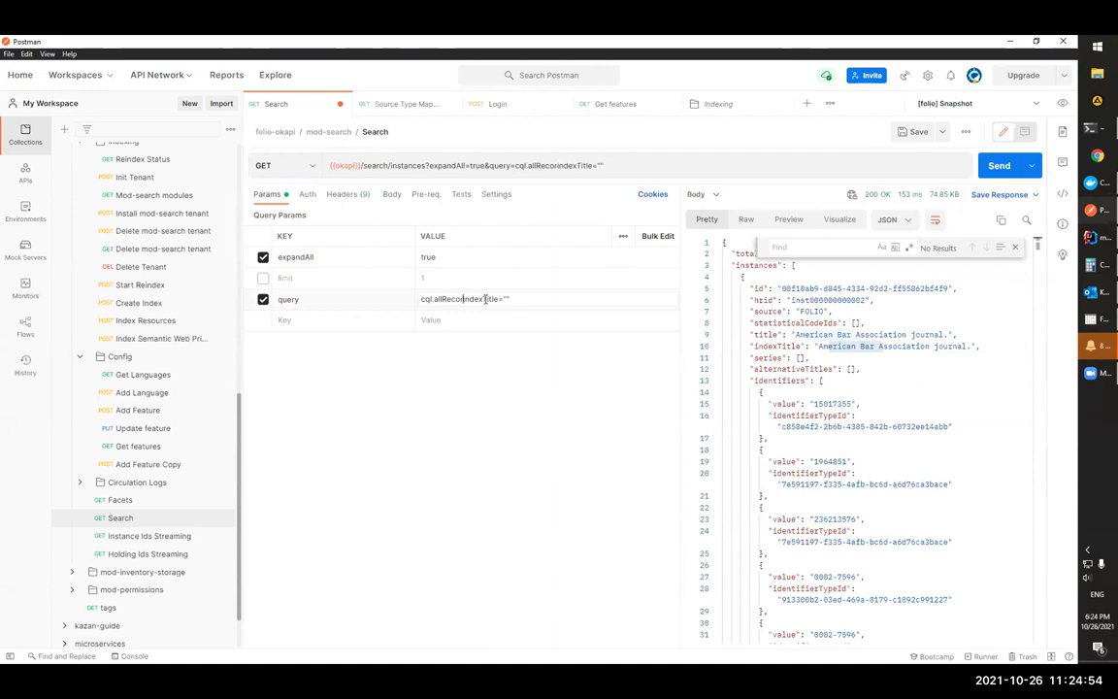
pyautogui.press('BackSpace')
pyautogui.write('=1 NOT')
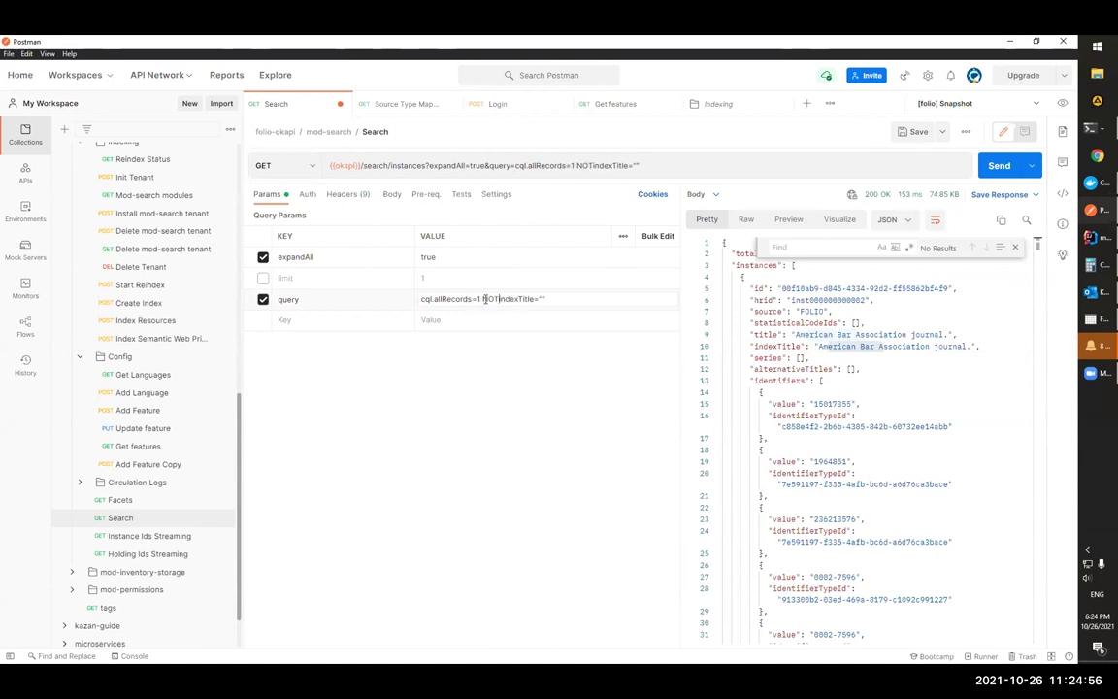
pyautogui.hotkey('ctrl', 'Return')
# Copy indexTitle from the query value and search the response body for it.
pyautogui.moveTo(421, 299); pyautogui.dragTo(482, 300)
pyautogui.click(482, 300)
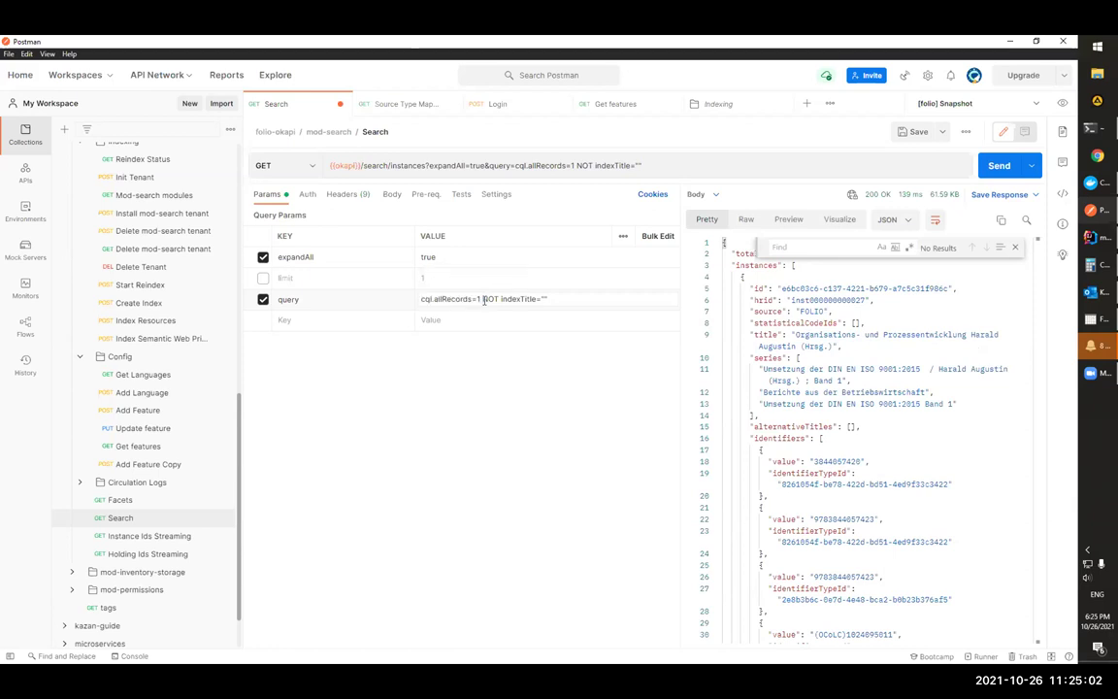
pyautogui.doubleClick(517, 299)
pyautogui.click(579, 304)
pyautogui.doubleClick(517, 299)
pyautogui.hotkey('ctrl', 'c')
pyautogui.click(930, 356)
pyautogui.hotkey('ctrl', 'v')
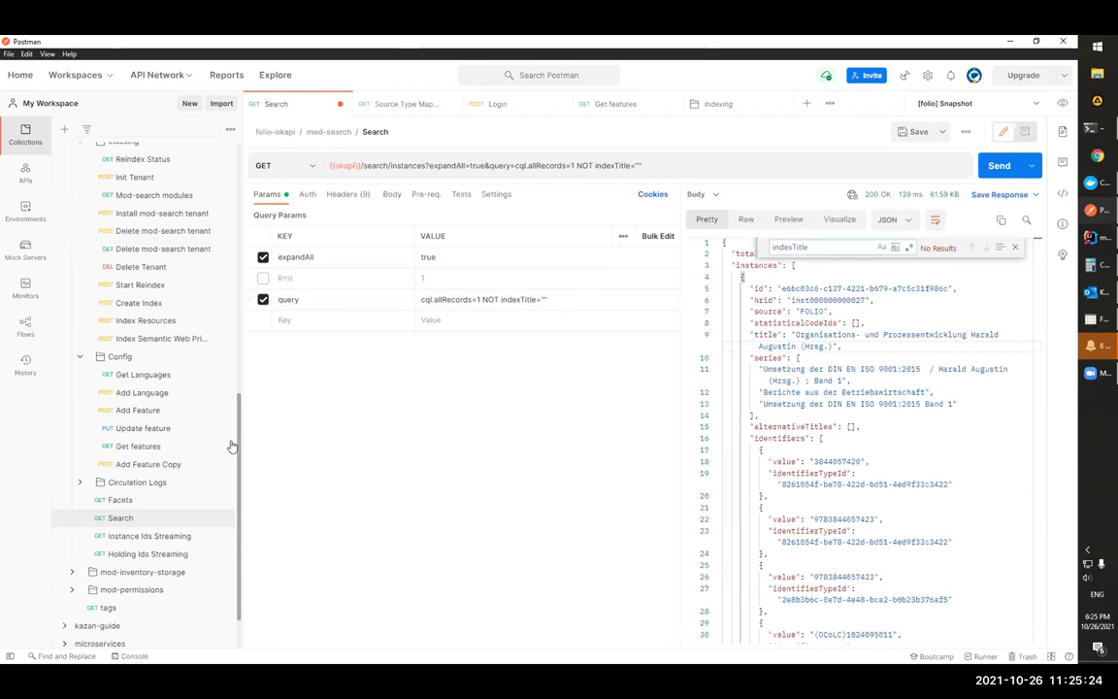
# Replace the query parameter with cql.all=chaos, send the Search request, and close the response's find bar.
pyautogui.click(545, 300)
pyautogui.hotkey('ctrl', 'a')
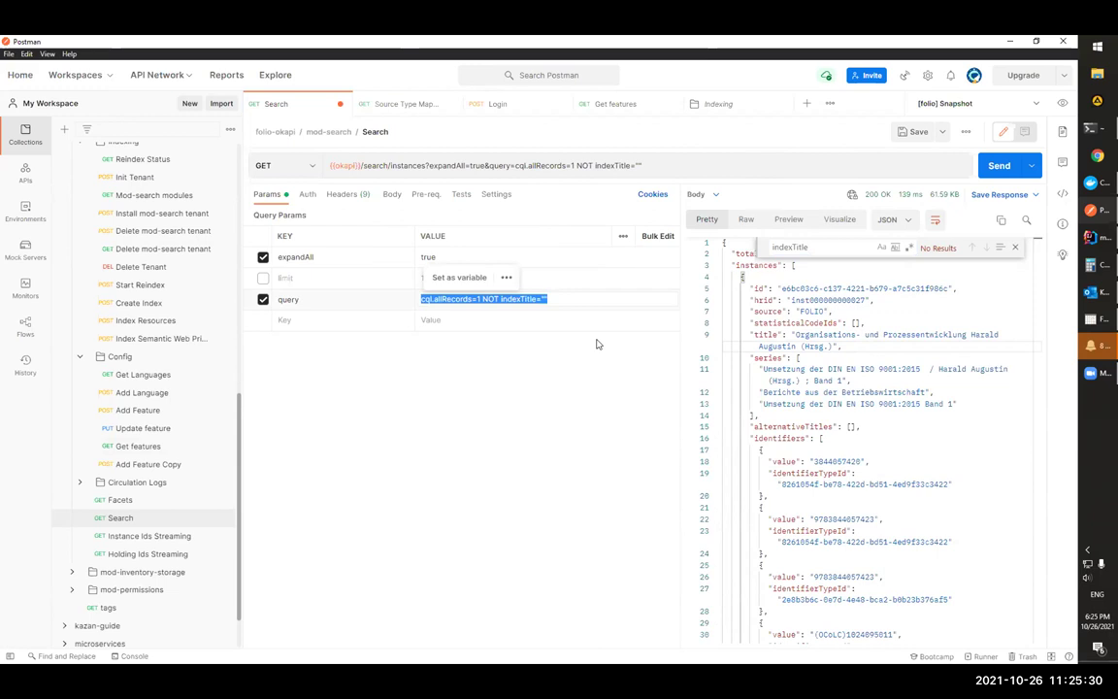
pyautogui.write('cql.all=bo')
pyautogui.press('BackSpace')
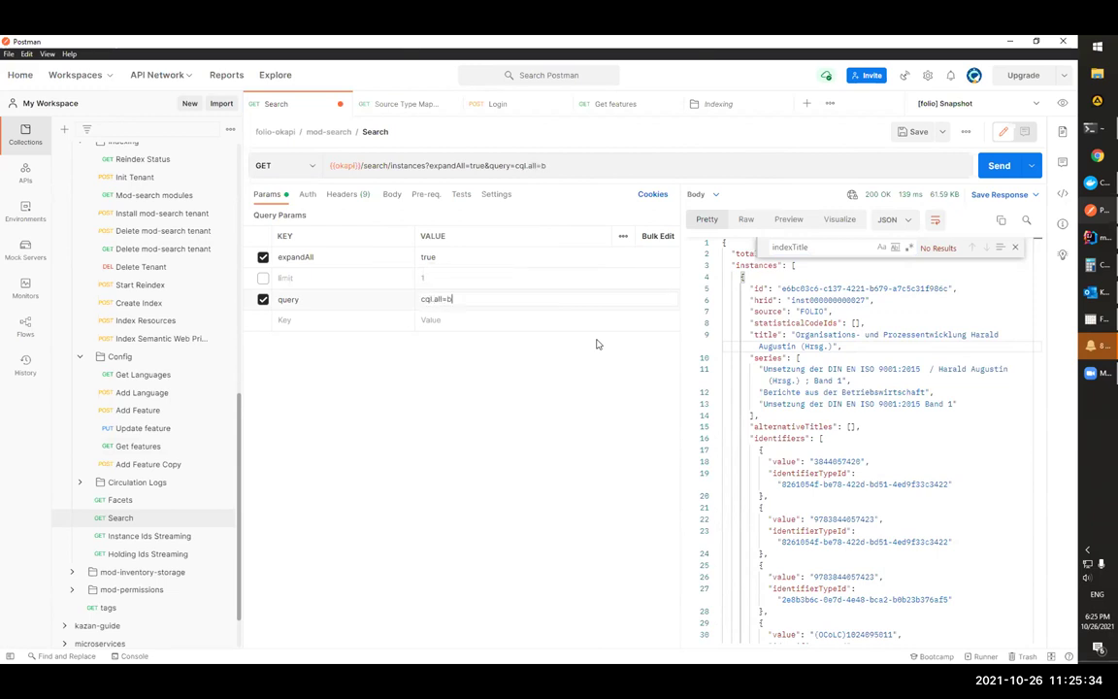
pyautogui.press('BackSpace')
pyautogui.write('chaous')
pyautogui.press('Left')
pyautogui.press('BackSpace')
pyautogui.hotkey('ctrl', 'Return')
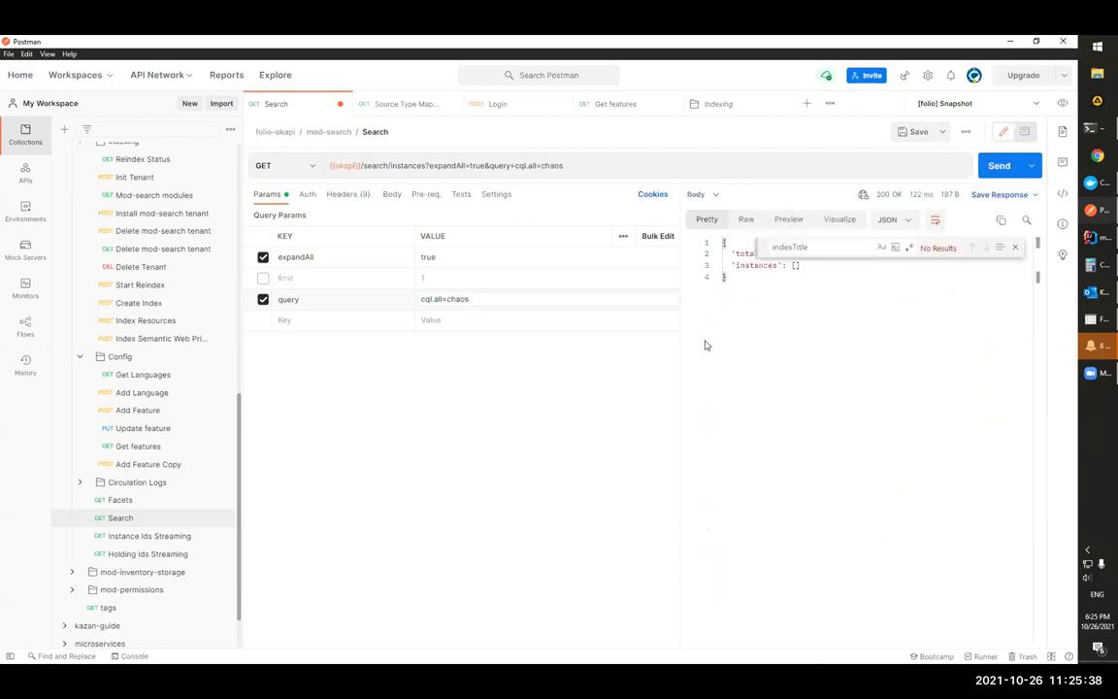
pyautogui.click(1016, 247)
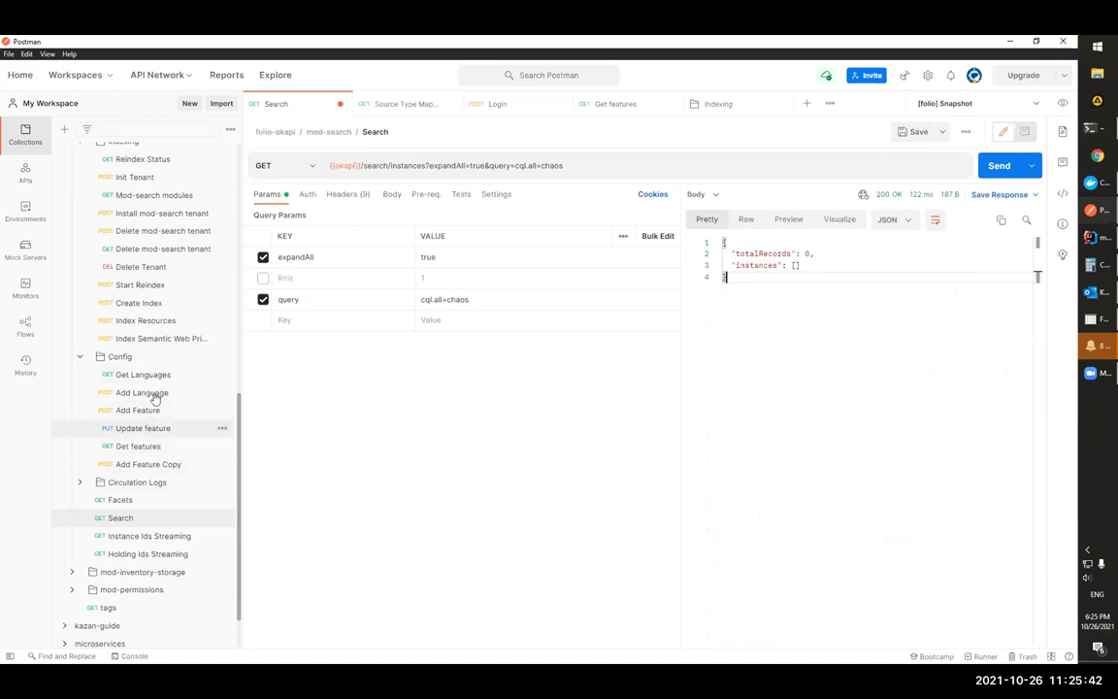
# Send the Add Feature request with feature search.all.fields and enabled true, and check the enabled value in the response.
pyautogui.click(224, 410)
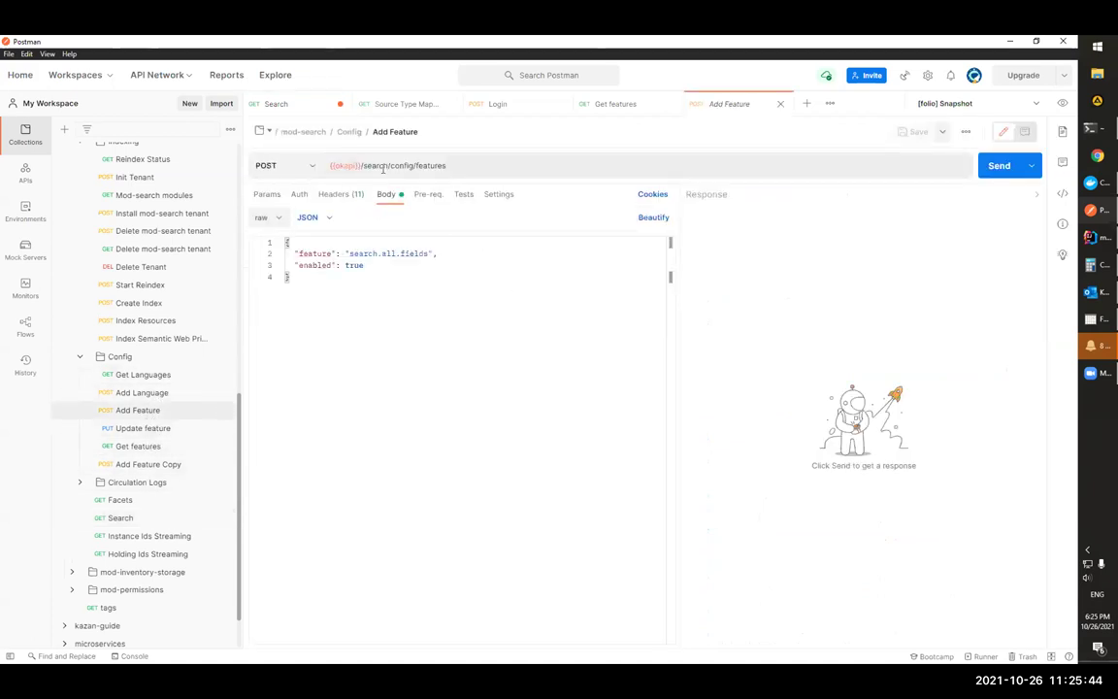
pyautogui.moveTo(387, 266); pyautogui.dragTo(278, 255)
pyautogui.click(437, 312)
pyautogui.hotkey('ctrl', 'a')
pyautogui.click(467, 318)
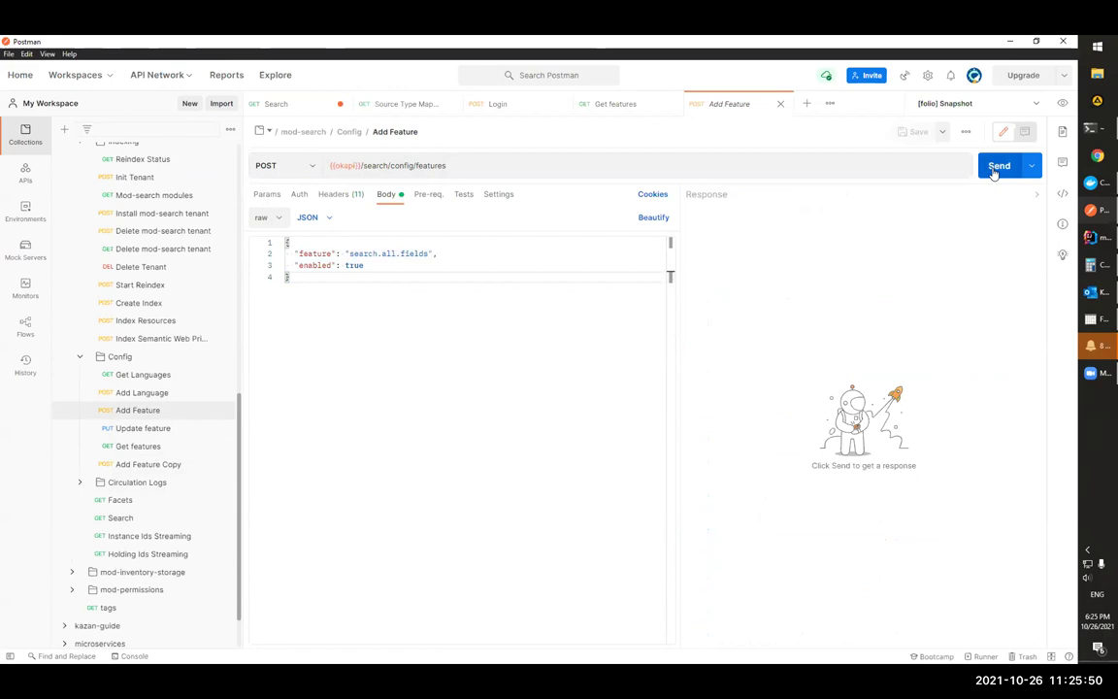
pyautogui.click(997, 169)
pyautogui.moveTo(804, 266); pyautogui.dragTo(750, 266)
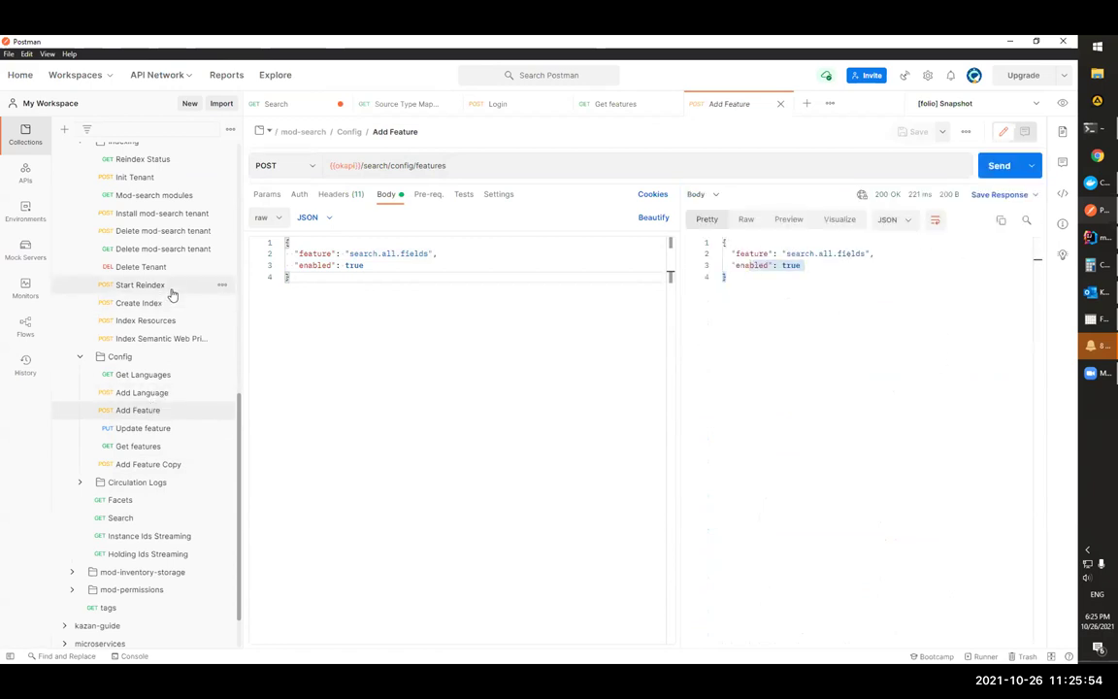
# Send the Start Reindex request for the inventory index with recreateIndex set to true.
pyautogui.click(141, 285)
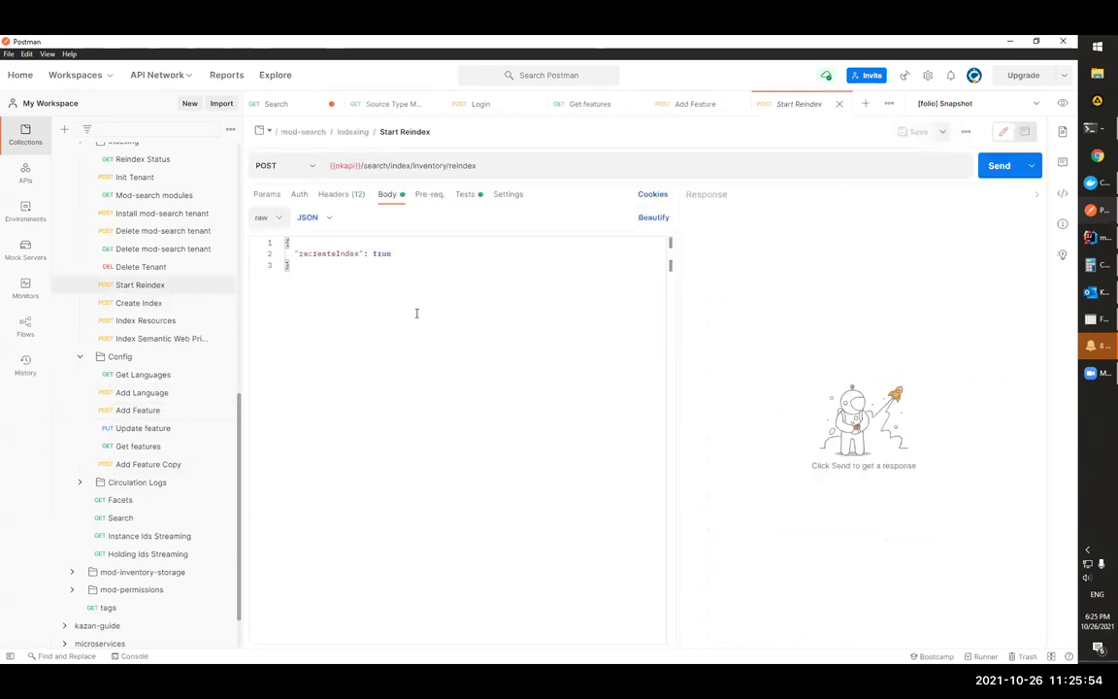
pyautogui.click(995, 169)
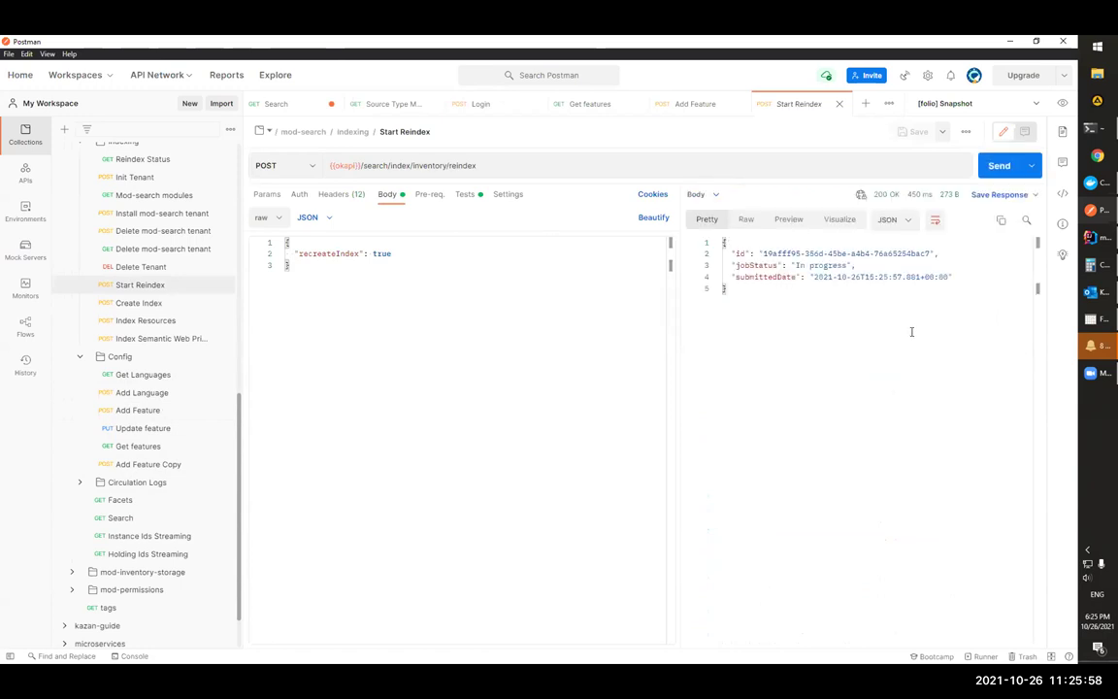
# Resend the Search request with the query cql.all=chaos and highlight the search term in the query value.
pyautogui.click(122, 517)
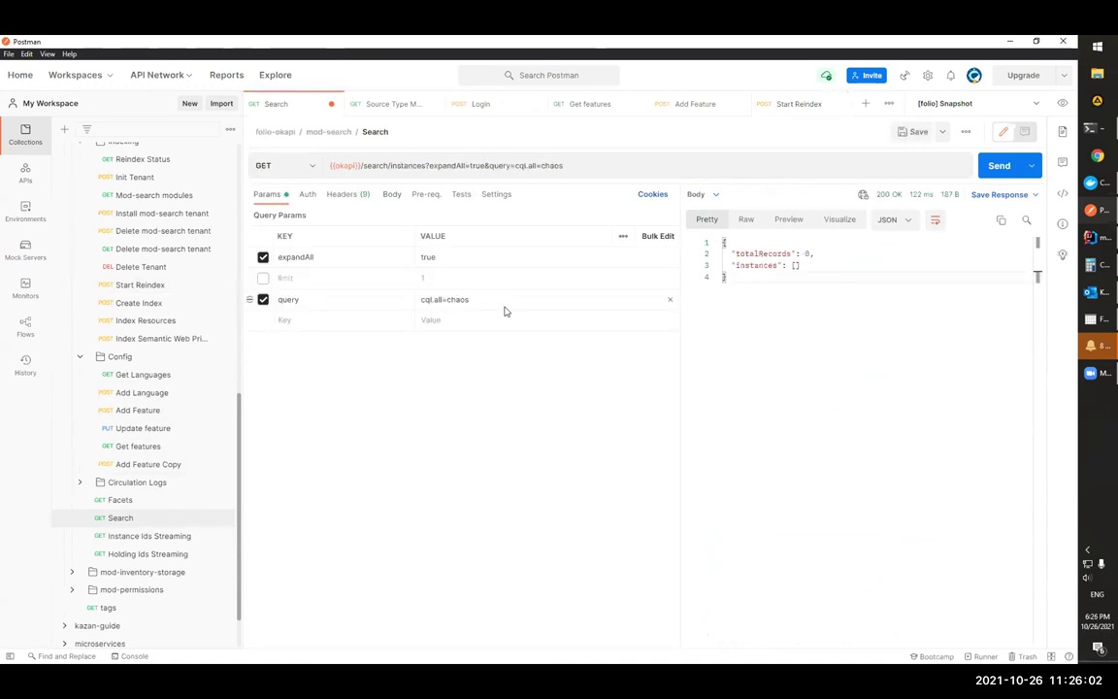
pyautogui.click(999, 166)
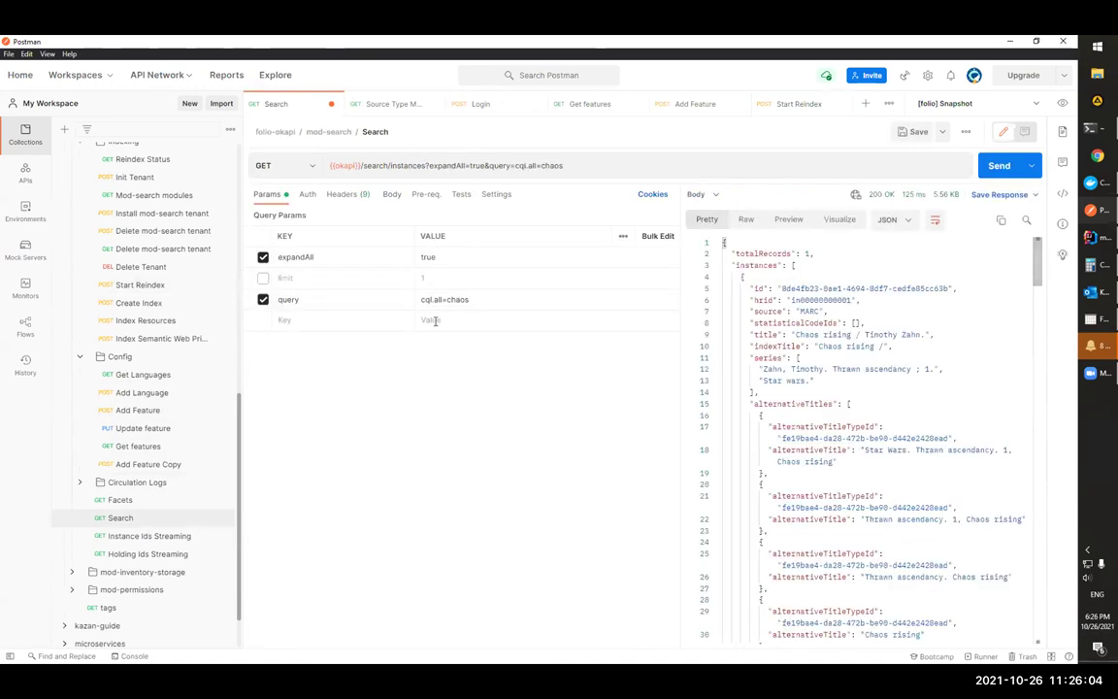
pyautogui.click(450, 301)
pyautogui.doubleClick(450, 301)
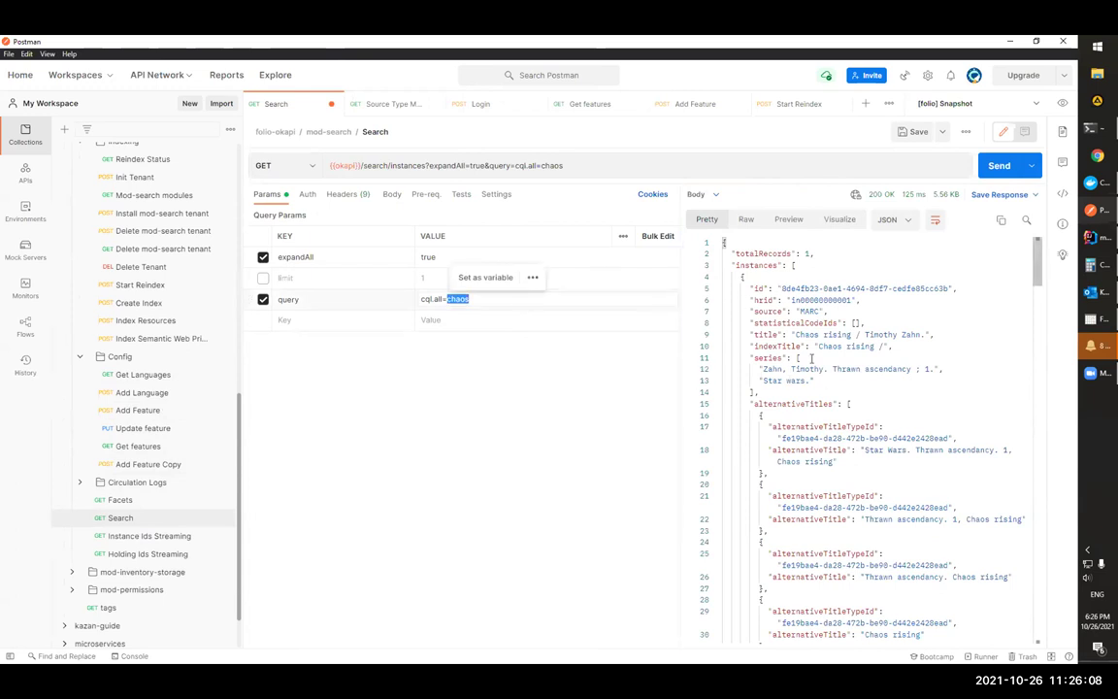
pyautogui.click(466, 303)
pyautogui.hotkey('ctrl', 'a')
pyautogui.click(508, 375)
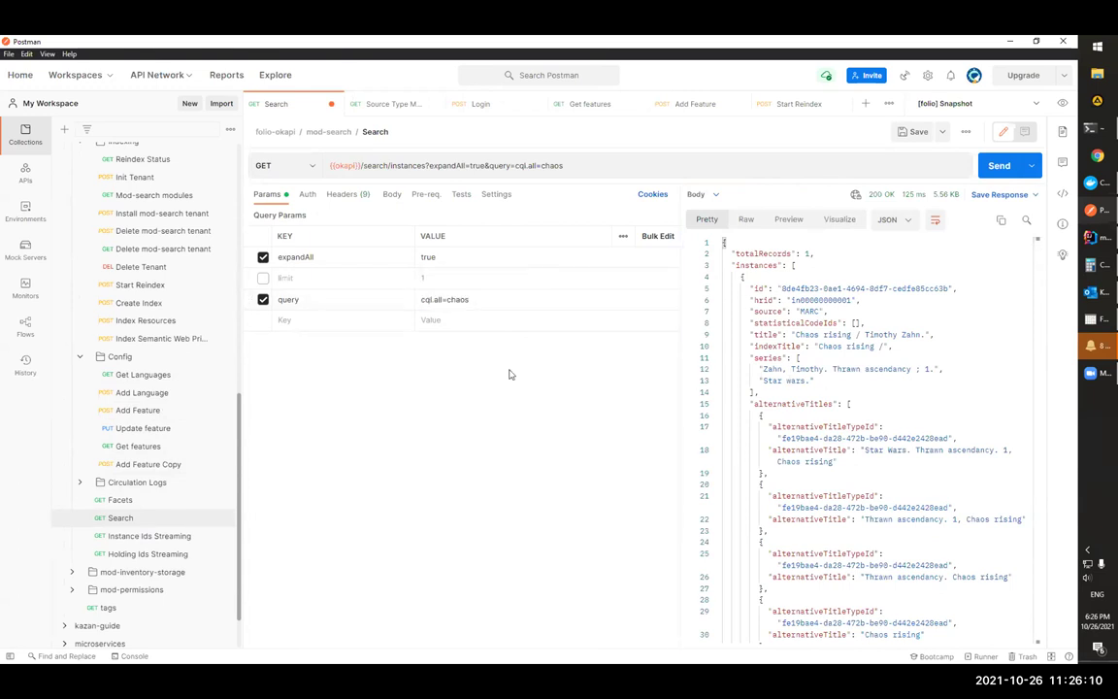
# Examine the returned instance's title in the response body for matches with the word Chaos.
pyautogui.doubleClick(821, 300)
pyautogui.moveTo(797, 334); pyautogui.dragTo(880, 334)
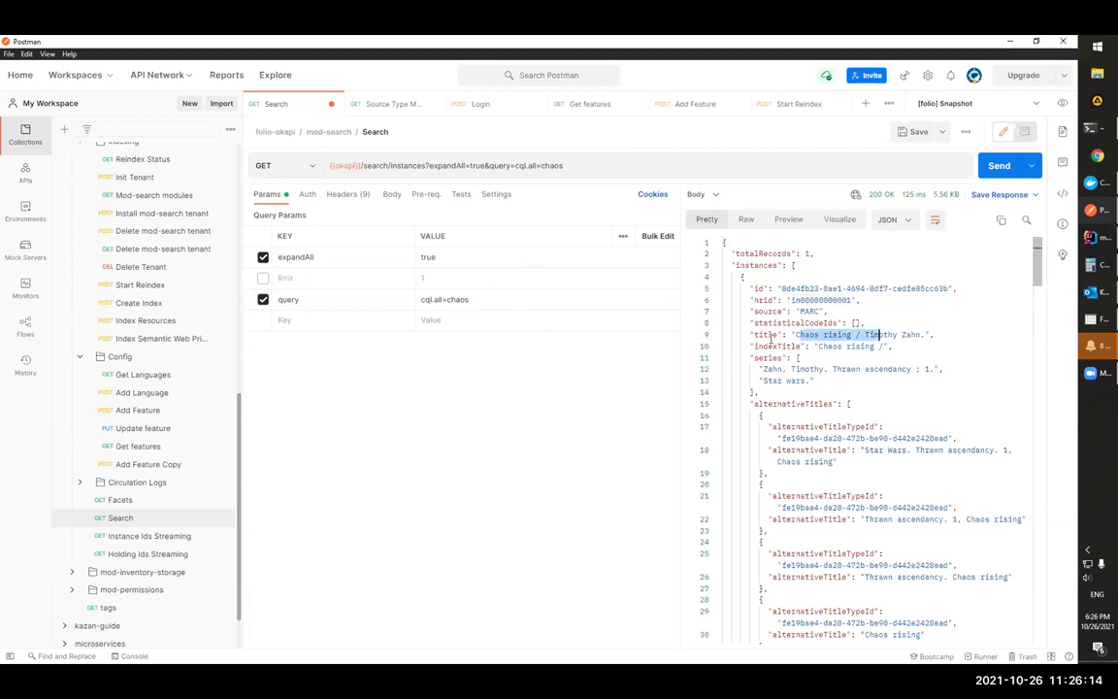
pyautogui.doubleClick(806, 335)
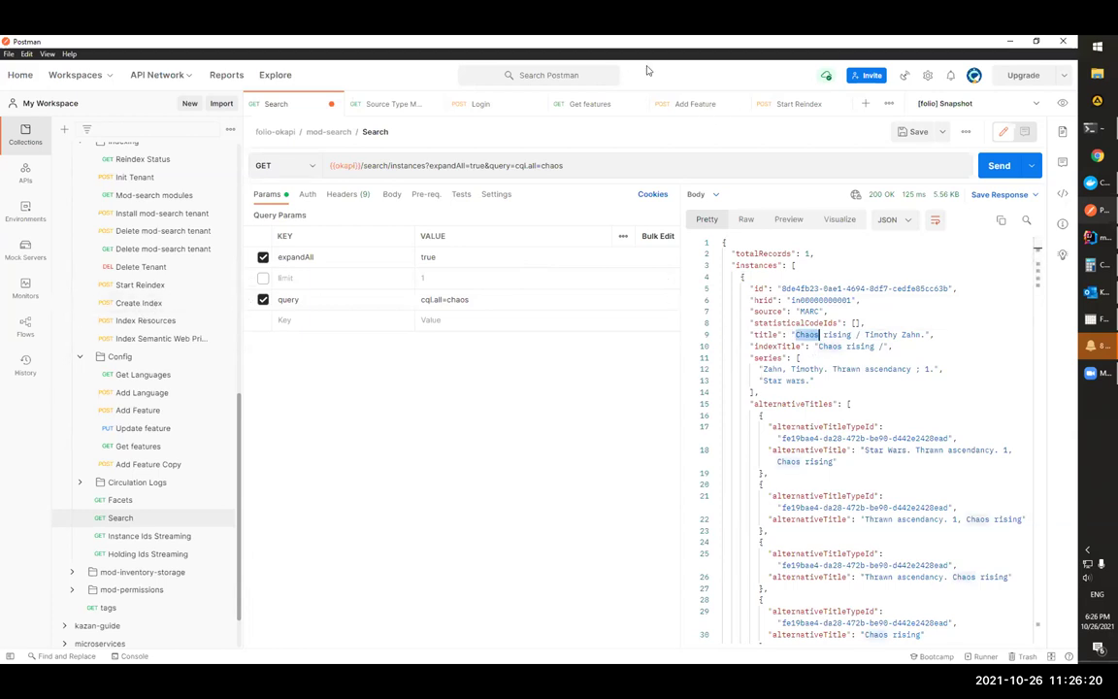
pyautogui.click(746, 334)
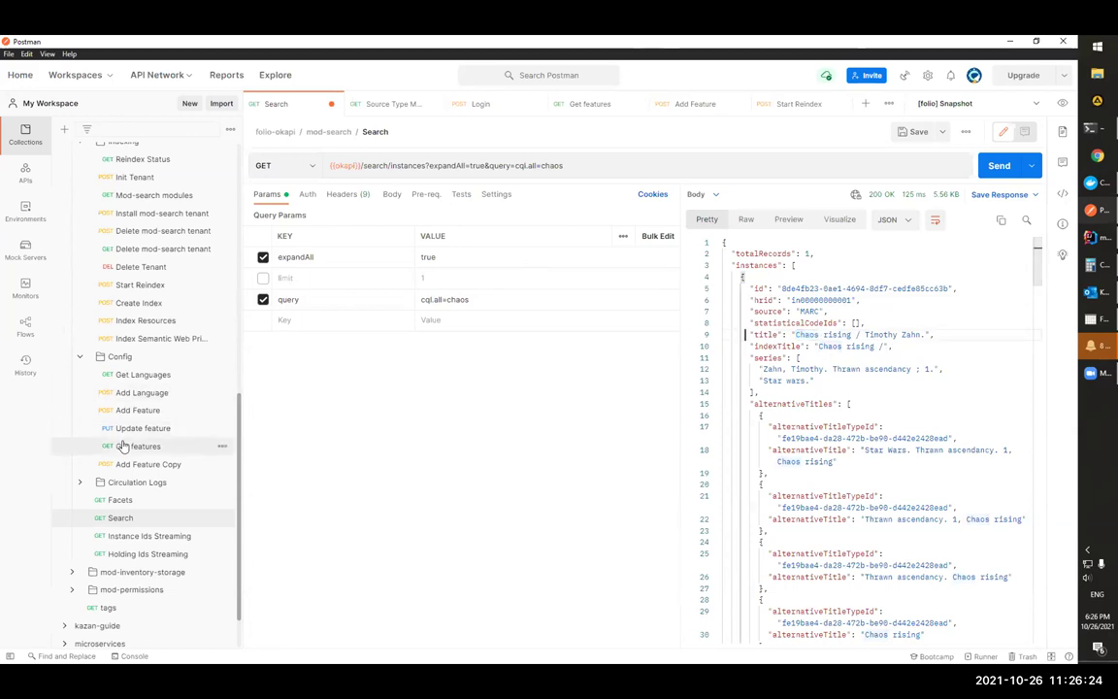
# Send the Get features request to list the configured search features.
pyautogui.click(92, 445)
pyautogui.hotkey('ctrl', 'Return')
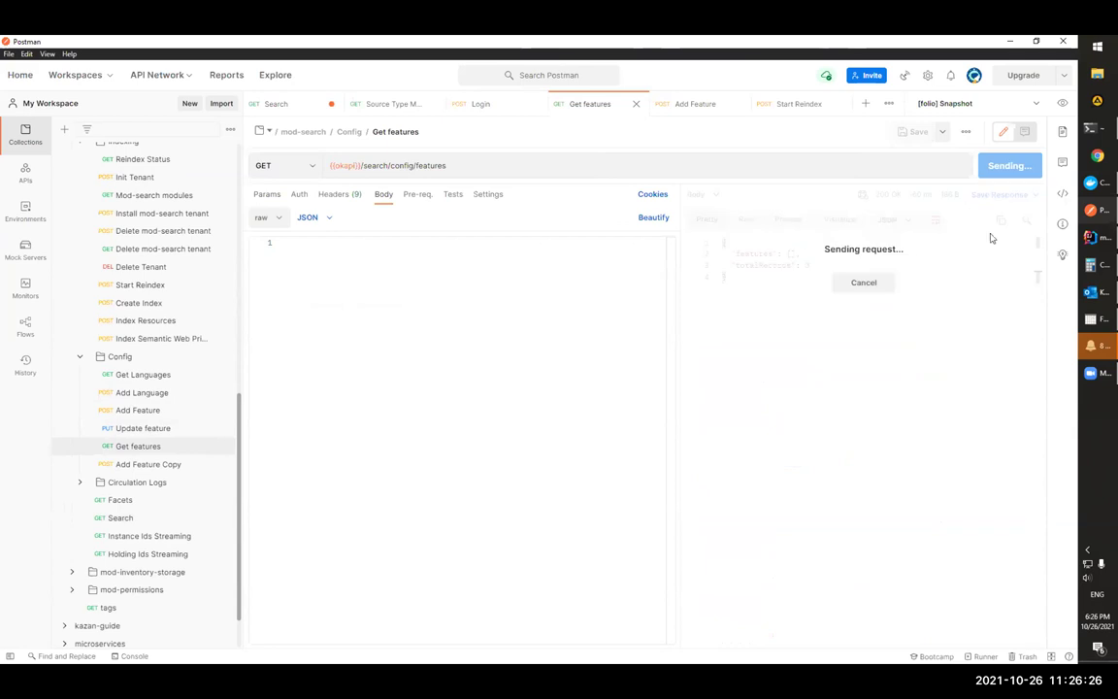
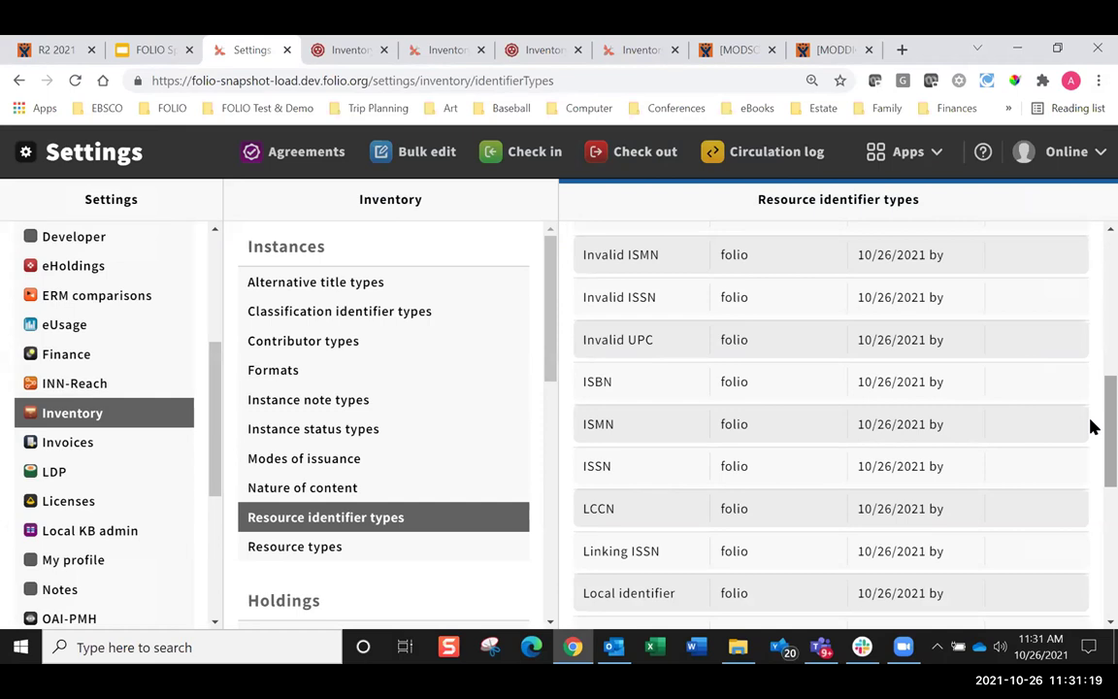
# Look through the resource identifier types in FOLIO's Inventory settings for the cancelled and invalid identifier entries.
pyautogui.moveTo(1091, 427); pyautogui.dragTo(1091, 318)
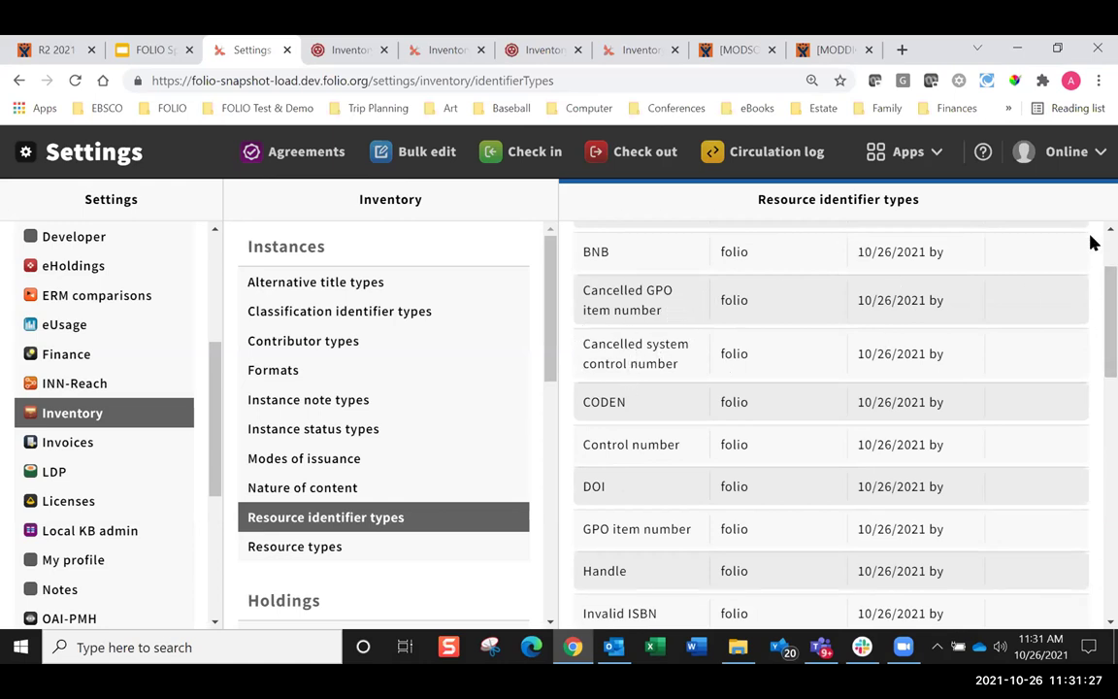
pyautogui.moveTo(1091, 327); pyautogui.dragTo(1092, 420)
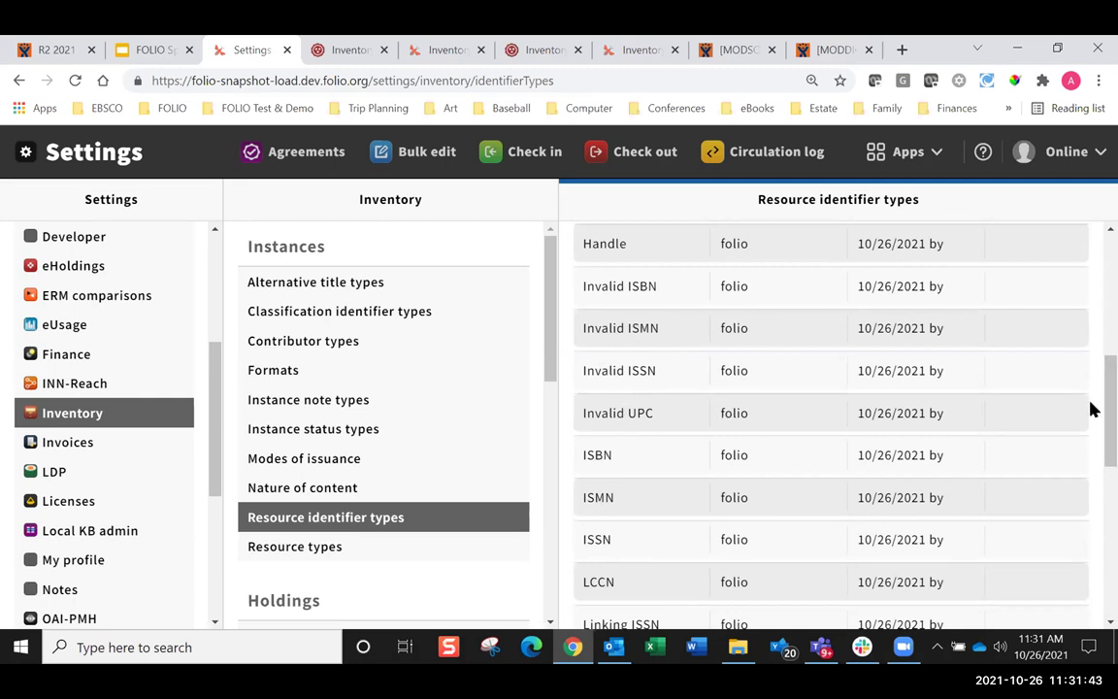
# View the MARC source of the Pétrouchka instance in the folio-juniper Inventory.
pyautogui.click(346, 50)
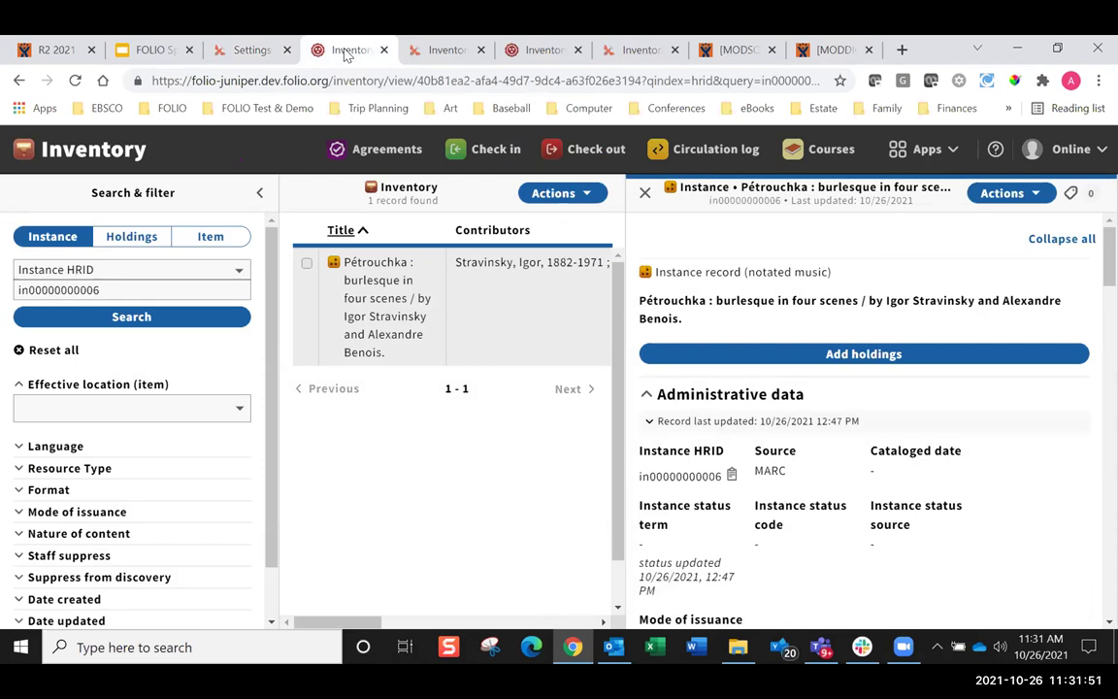
pyautogui.click(444, 53)
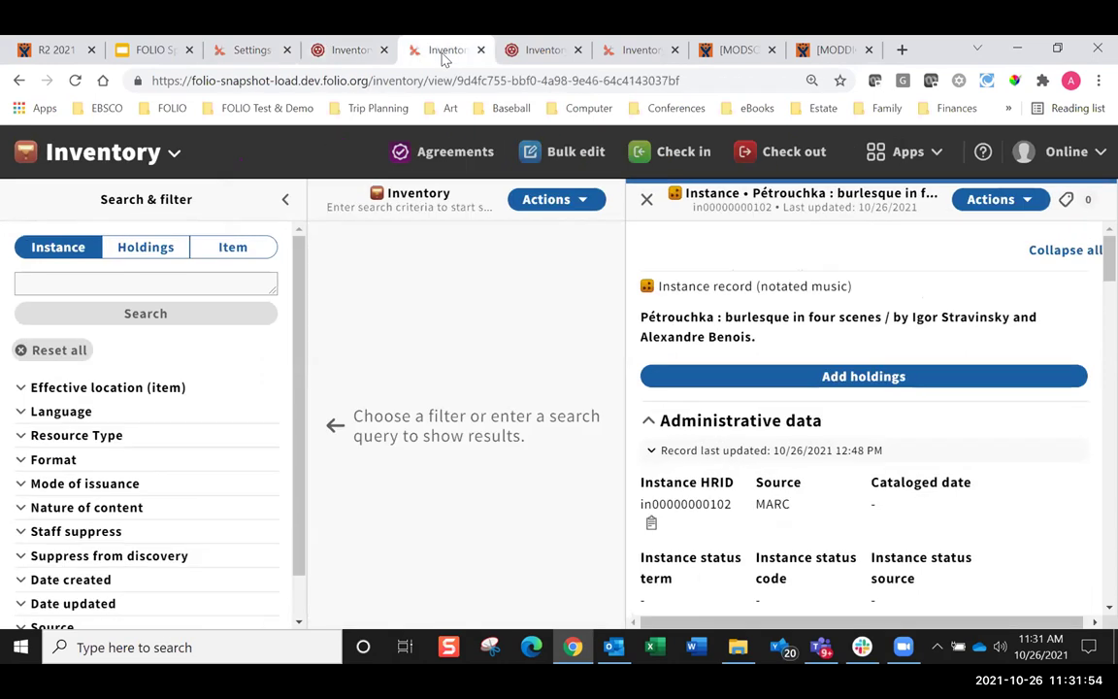
pyautogui.click(346, 50)
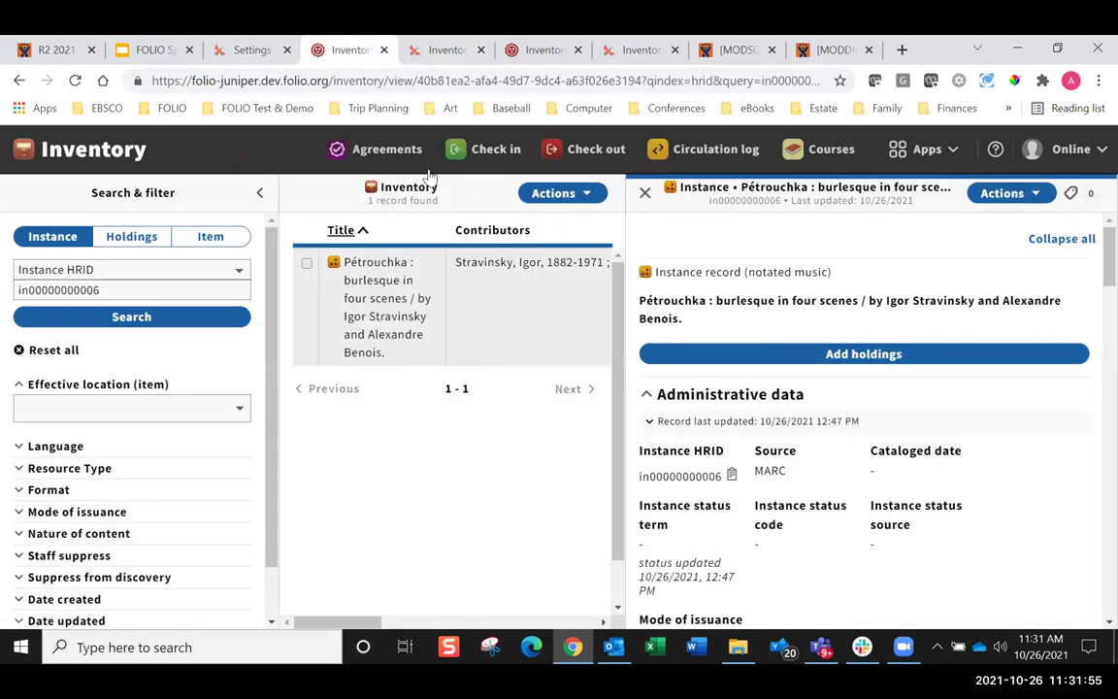
pyautogui.click(998, 195)
pyautogui.click(875, 266)
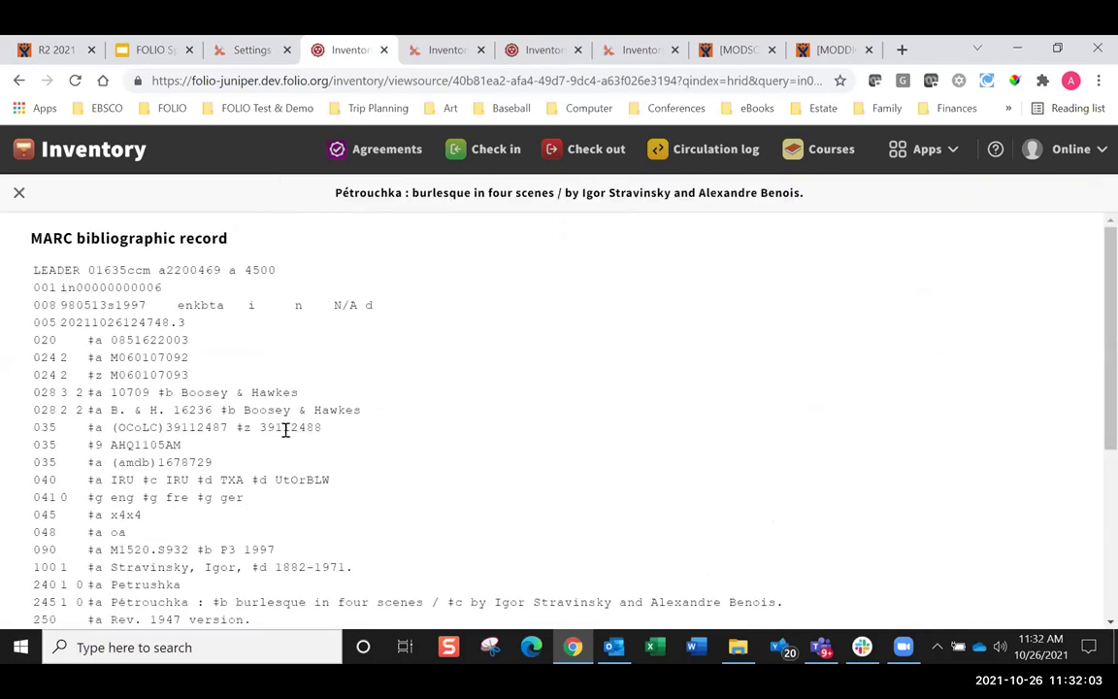
# Highlight subfield ‡z of the OCoLC 035 field and both 024 fields in the Pétrouchka MARC record.
pyautogui.moveTo(235, 427); pyautogui.dragTo(329, 430)
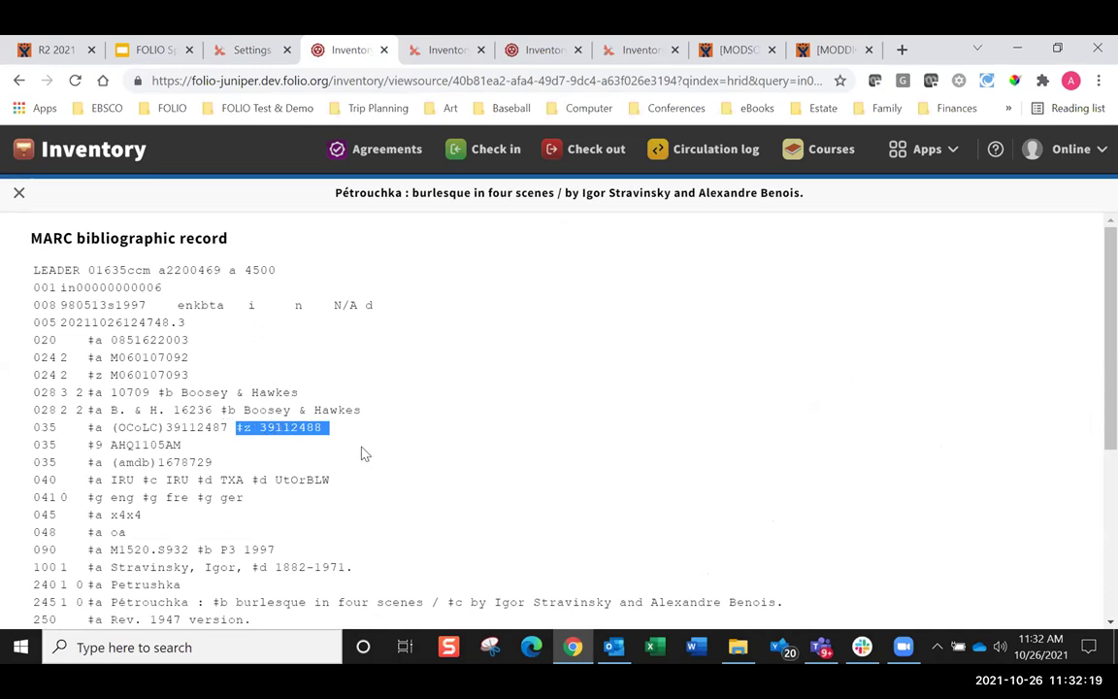
pyautogui.scroll(-2, 1091, 417)
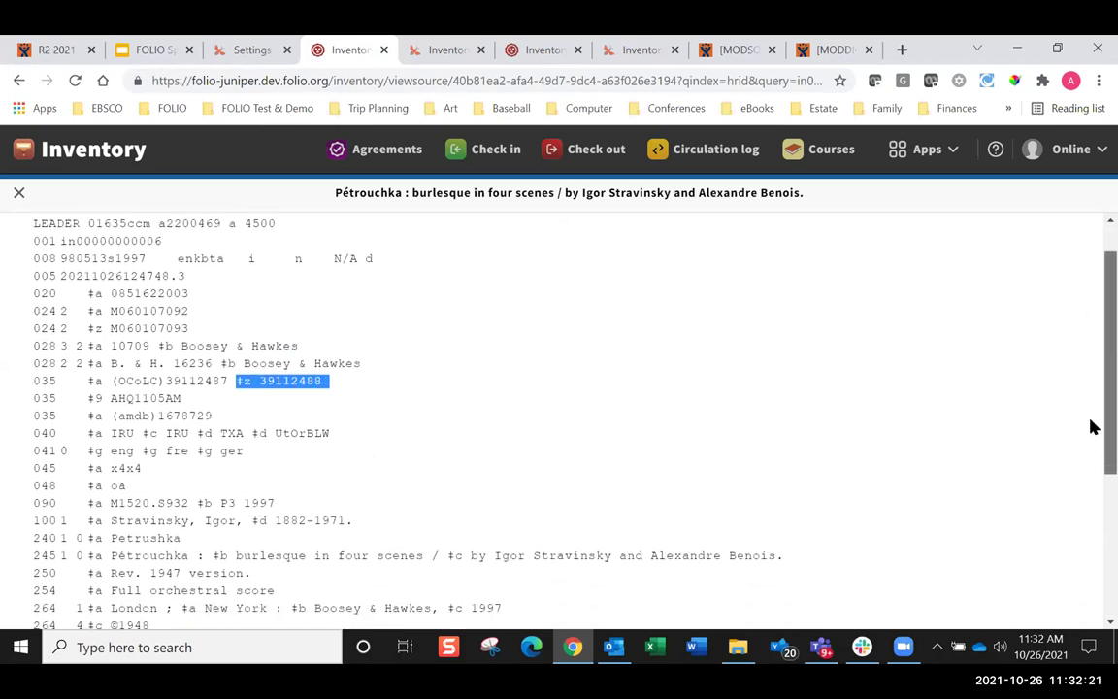
pyautogui.scroll(1, 1091, 446)
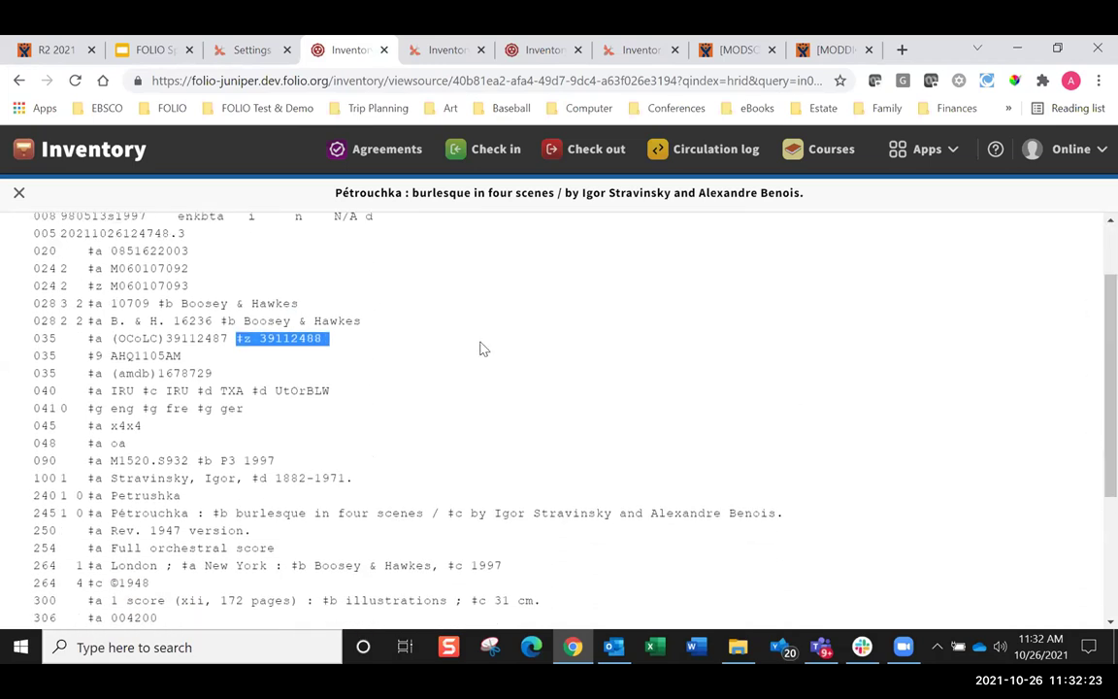
pyautogui.click(386, 331)
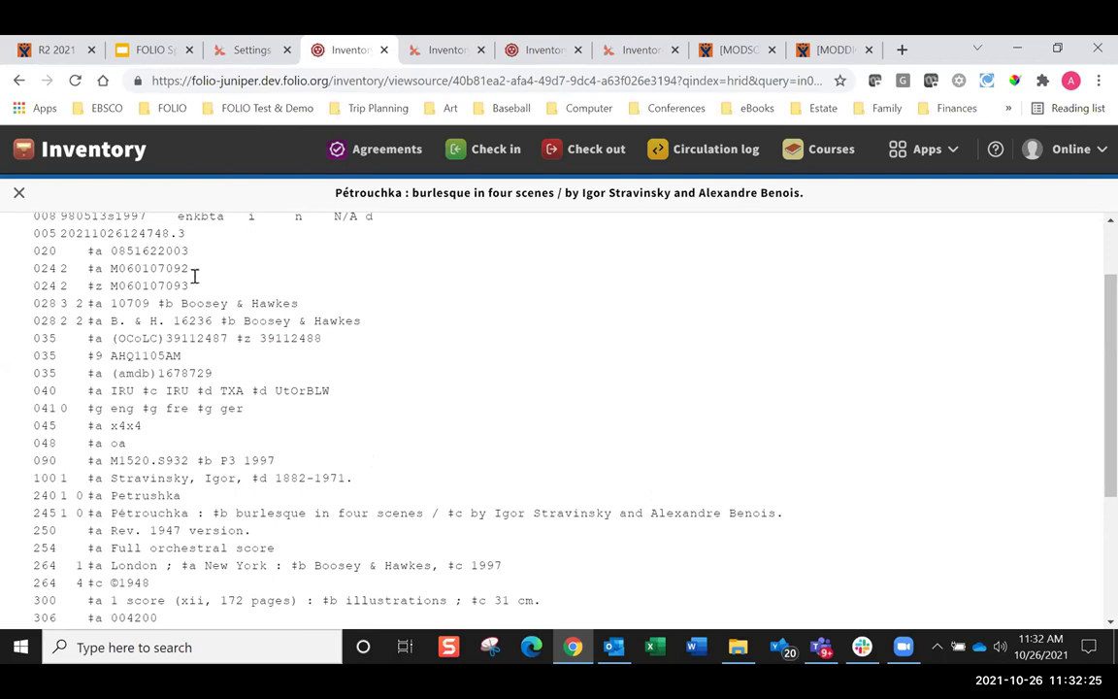
pyautogui.moveTo(196, 286); pyautogui.dragTo(34, 273)
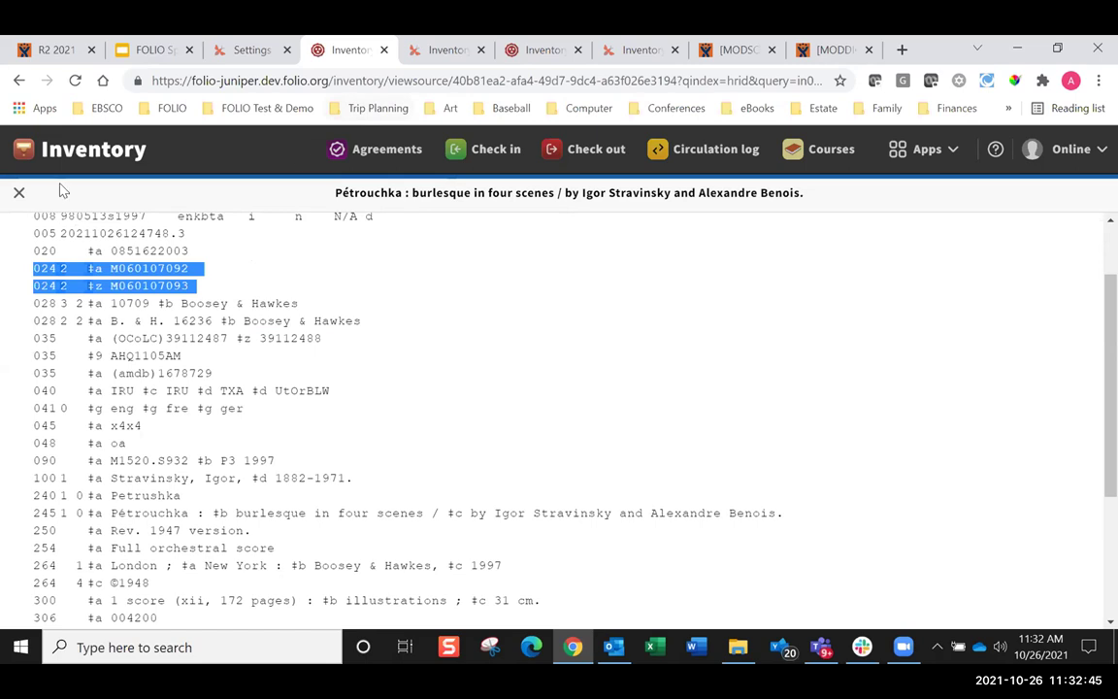
# Close the MARC source and examine the resource identifiers on the Pétrouchka instance record.
pyautogui.click(19, 195)
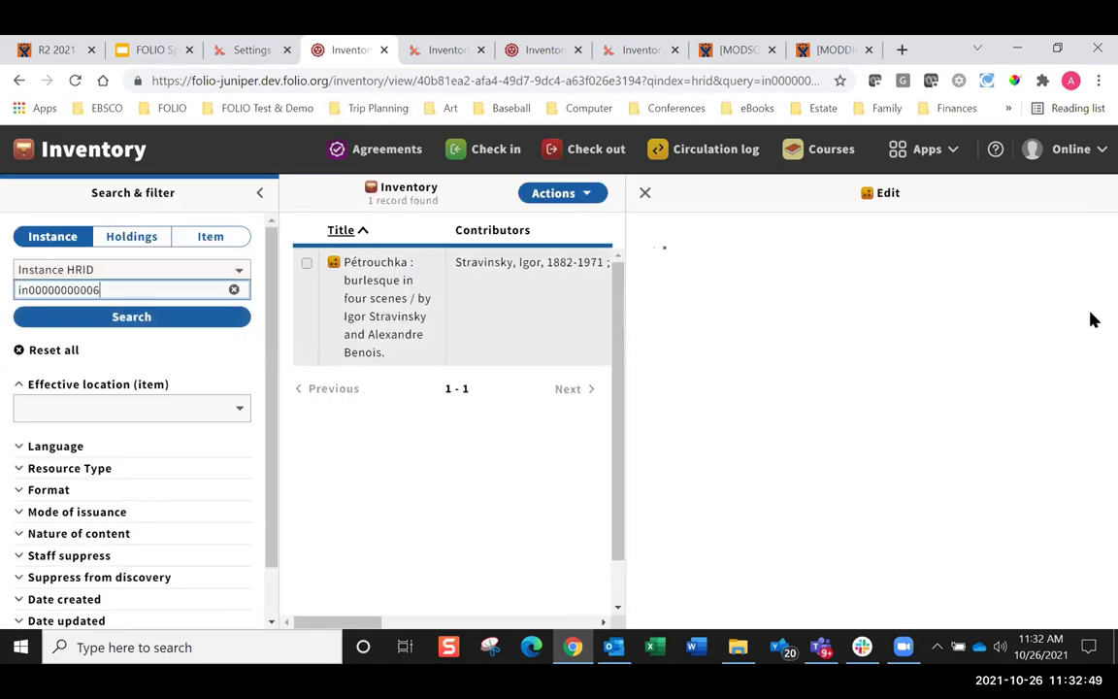
pyautogui.scroll(-8, 1091, 282)
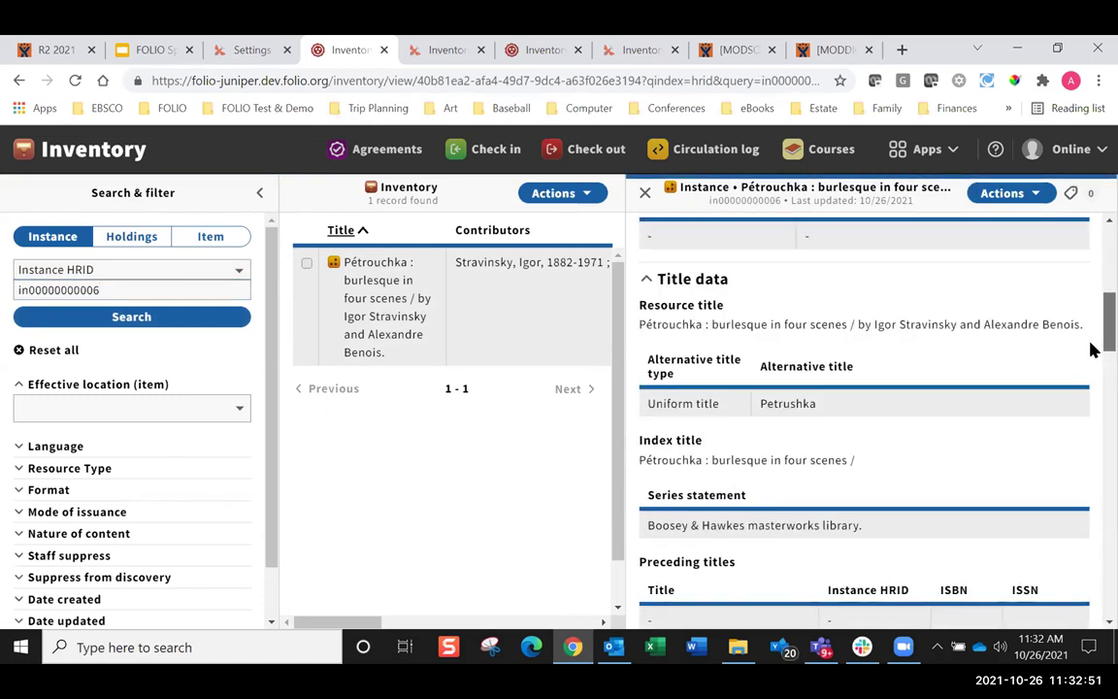
pyautogui.scroll(-6, 1091, 350)
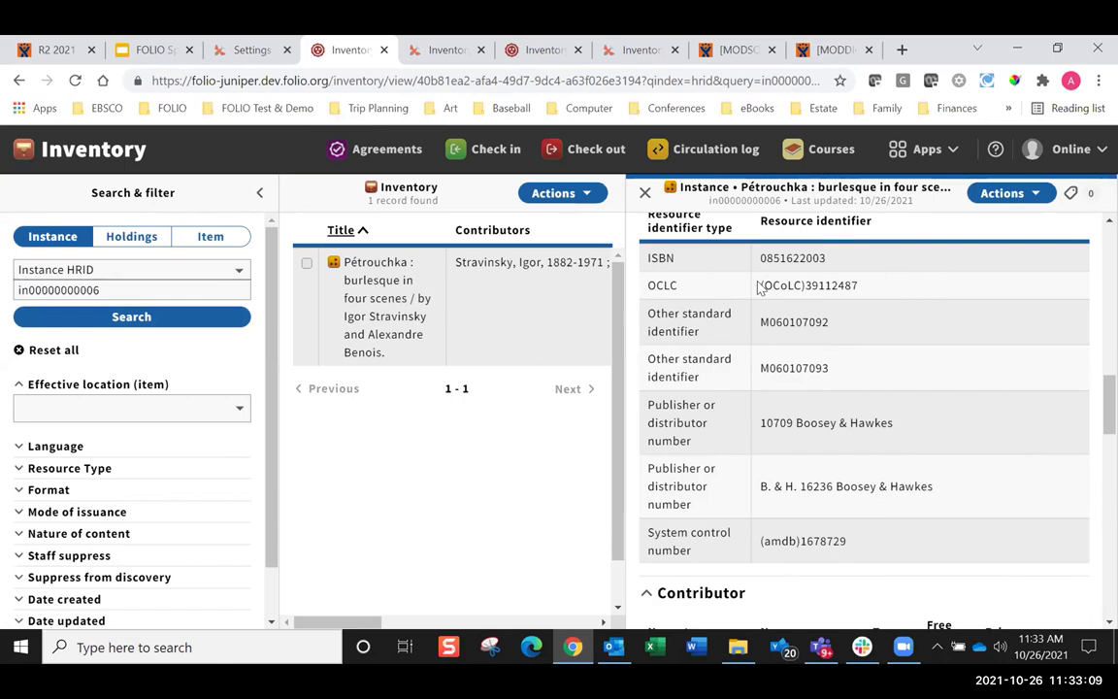
# Compare the Pétrouchka identifiers in the folio-snapshot-load Inventory, highlighting the ISMN and Invalid ISMN values.
pyautogui.click(447, 53)
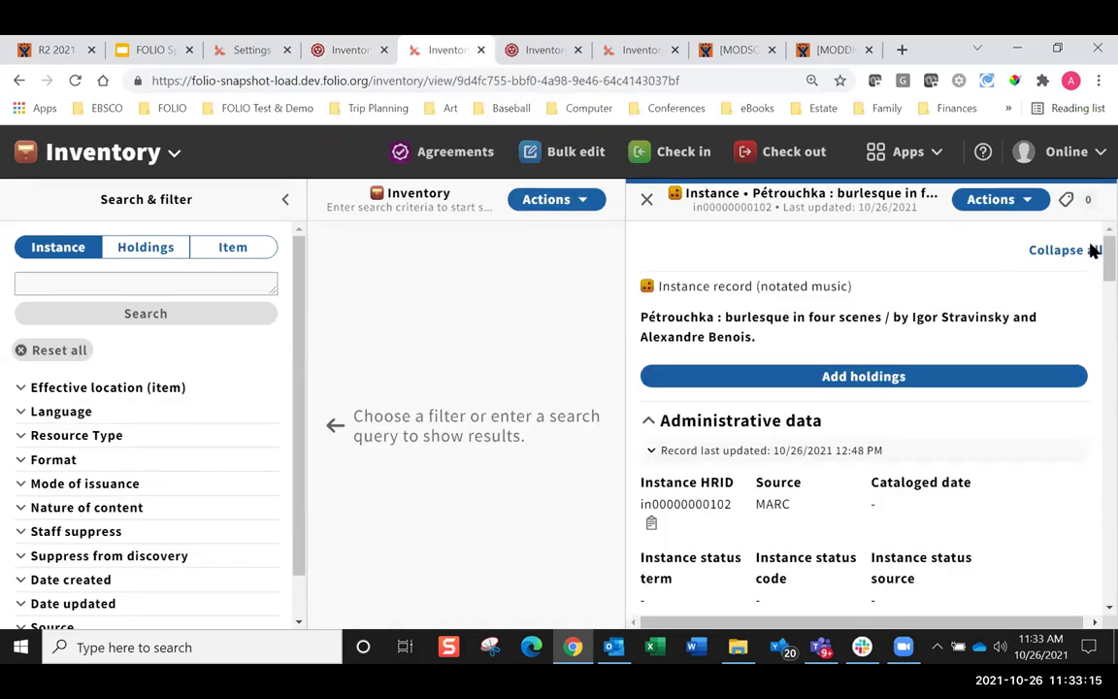
pyautogui.scroll(-8, 1092, 264)
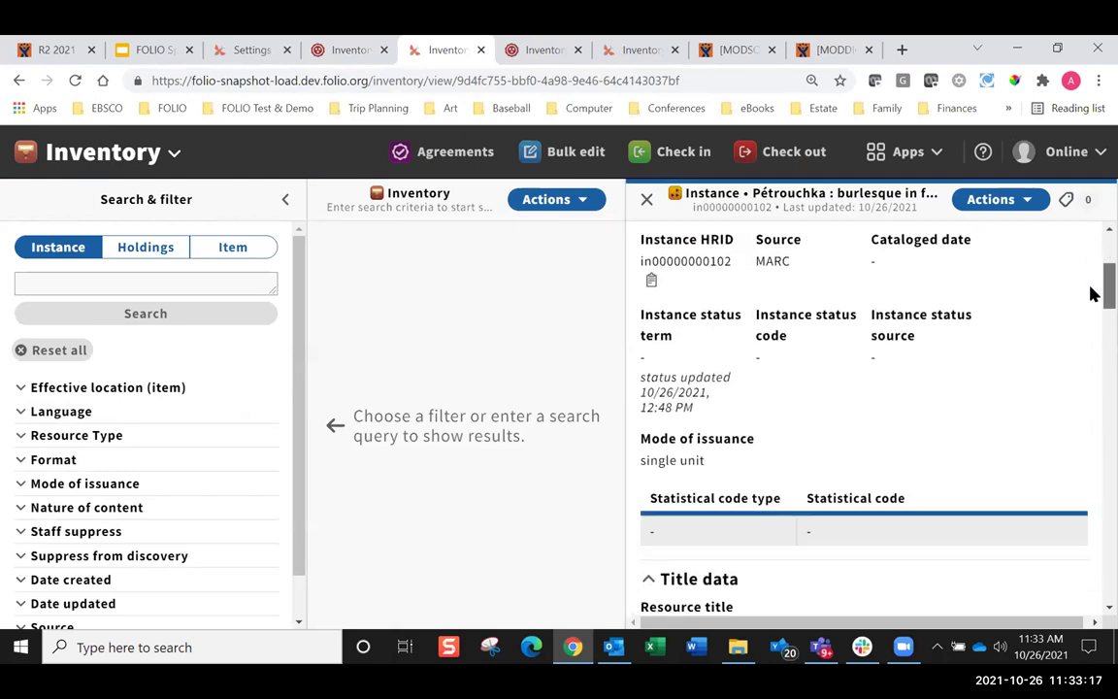
pyautogui.scroll(-7, 1092, 351)
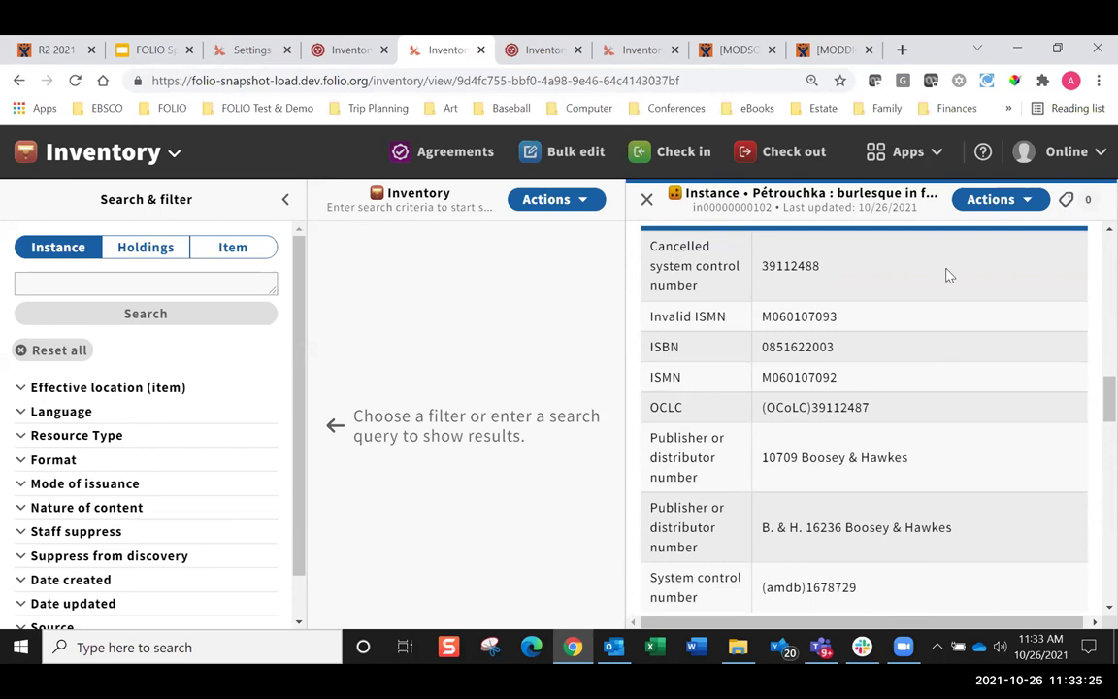
pyautogui.doubleClick(796, 376)
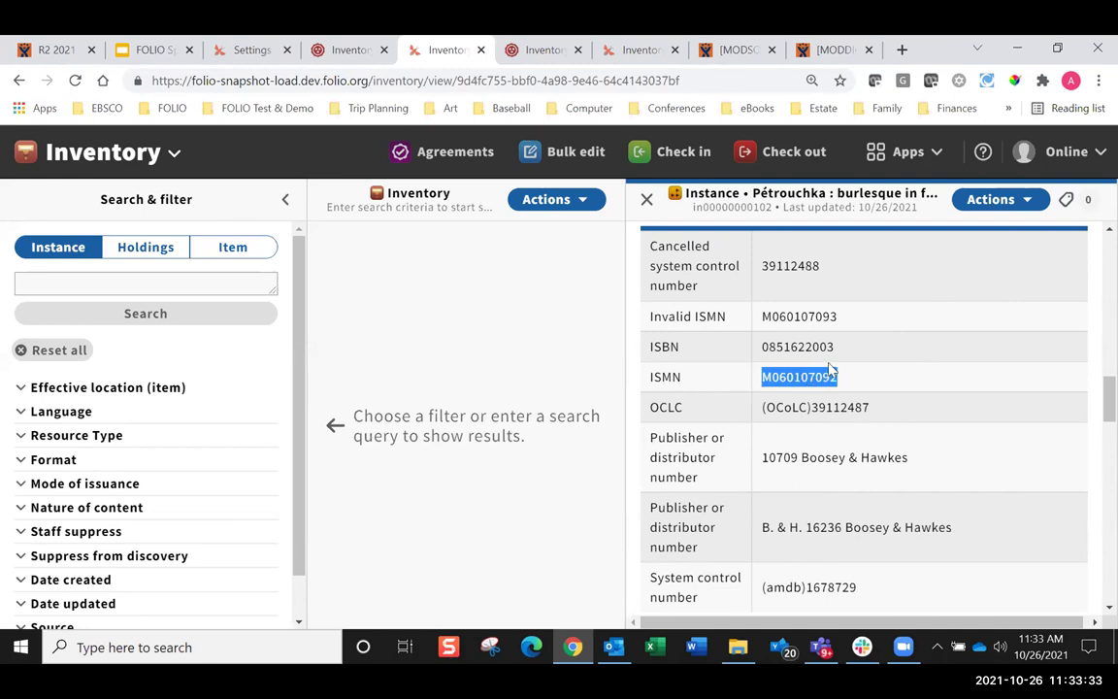
pyautogui.doubleClick(786, 316)
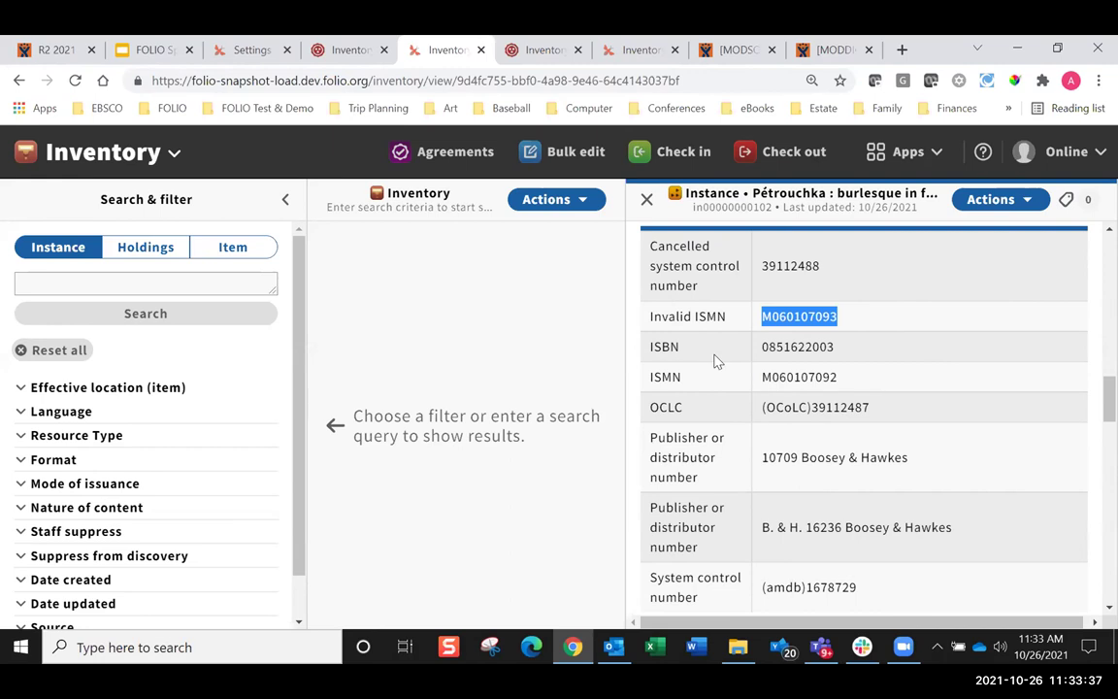
# View the MARC source of the Appalachian Trail instance in the folio-juniper Inventory.
pyautogui.click(529, 49)
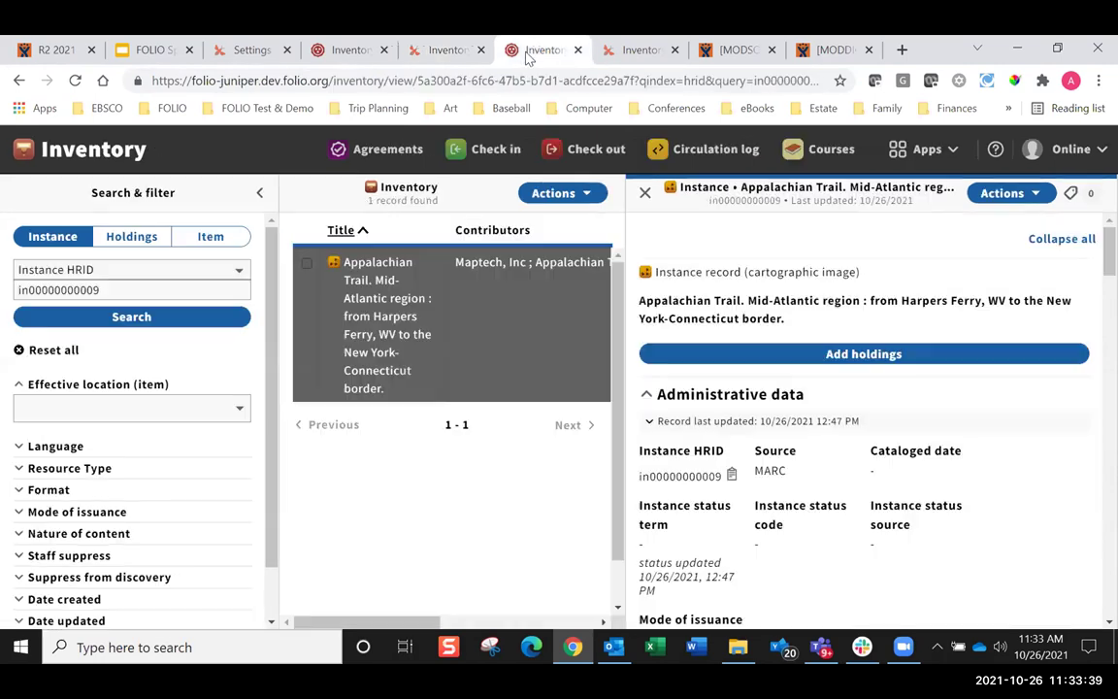
pyautogui.click(995, 194)
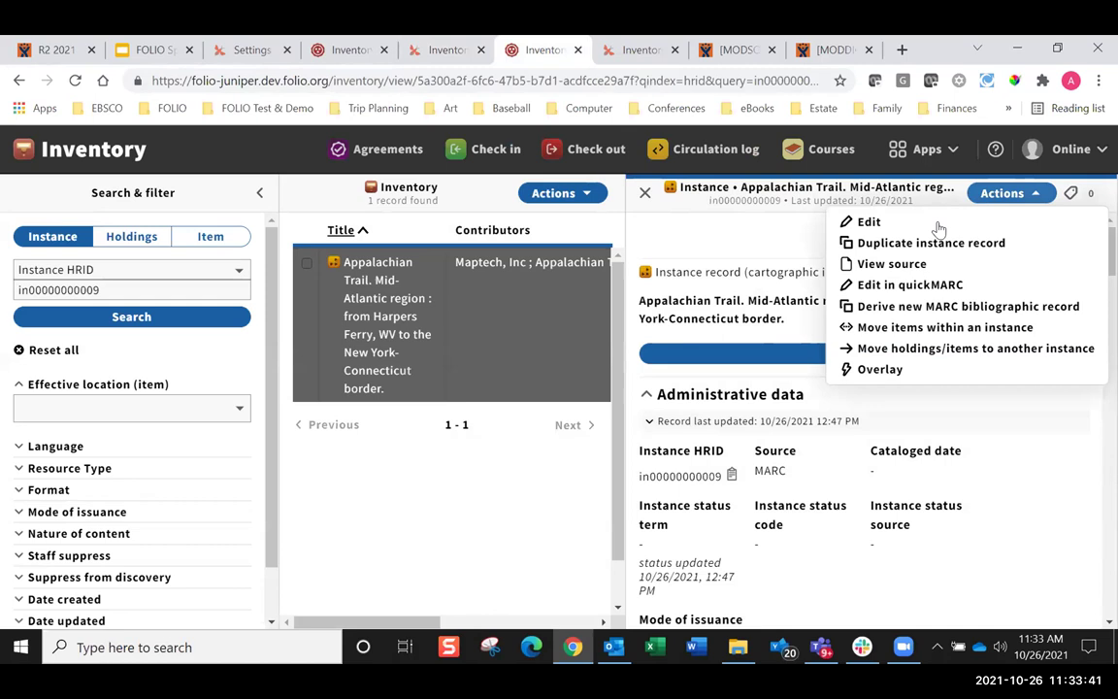
pyautogui.click(879, 266)
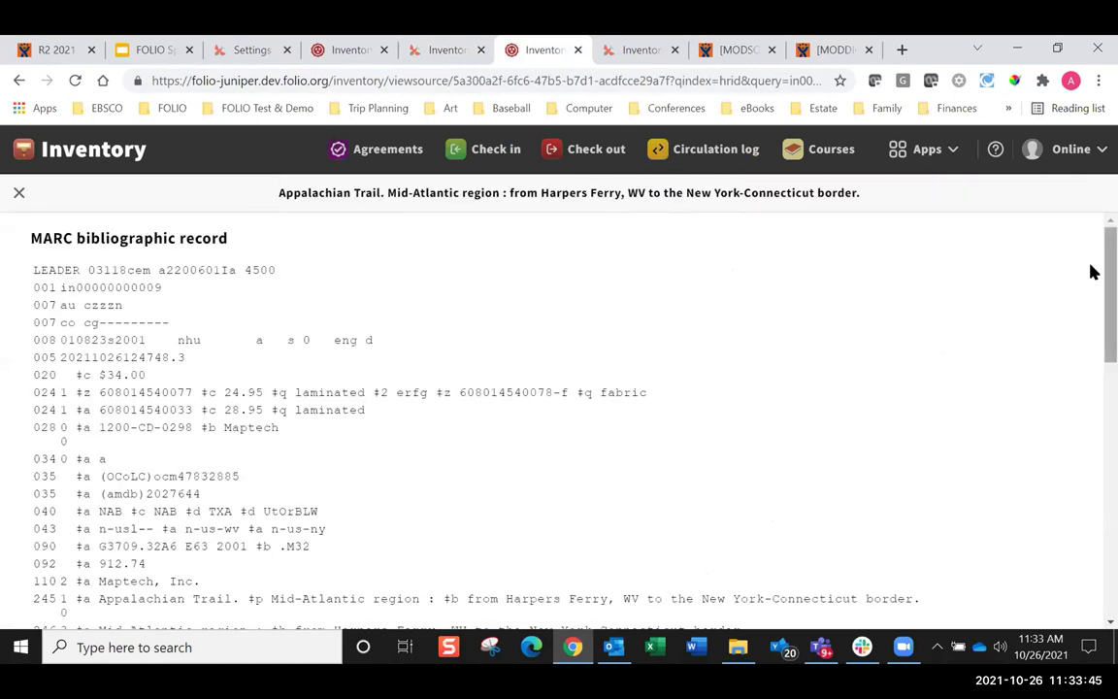
# Highlight the ‡a and ‡z contents of the two 024 fields in the Appalachian Trail record, and close its source.
pyautogui.scroll(-2, 1090, 291)
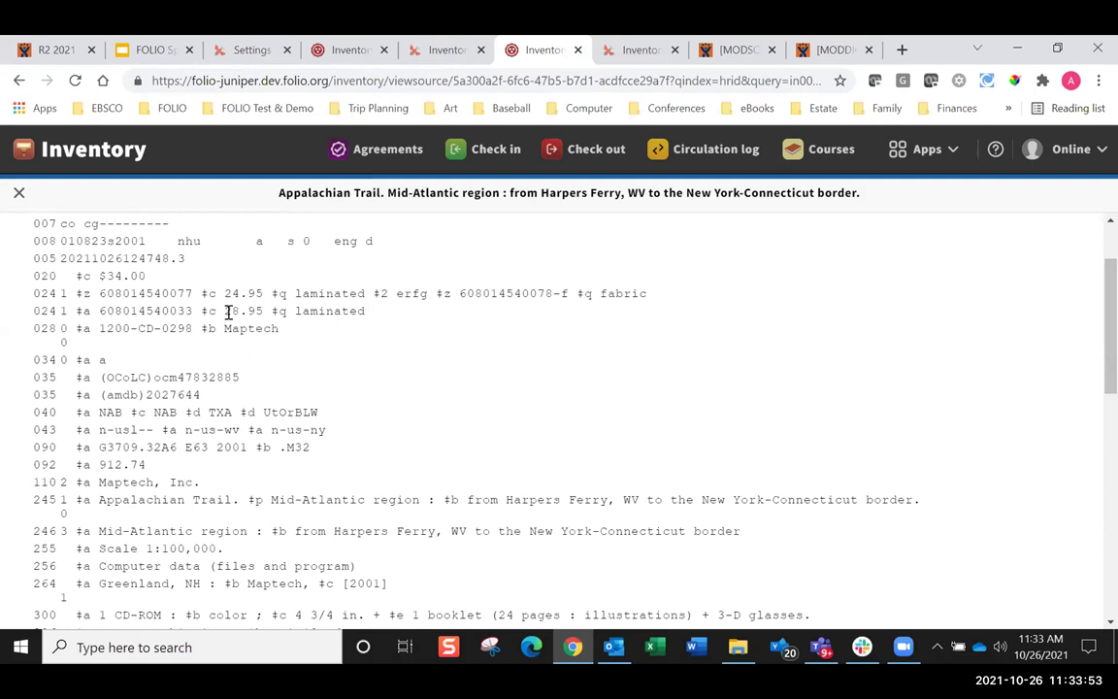
pyautogui.moveTo(382, 314); pyautogui.dragTo(79, 308)
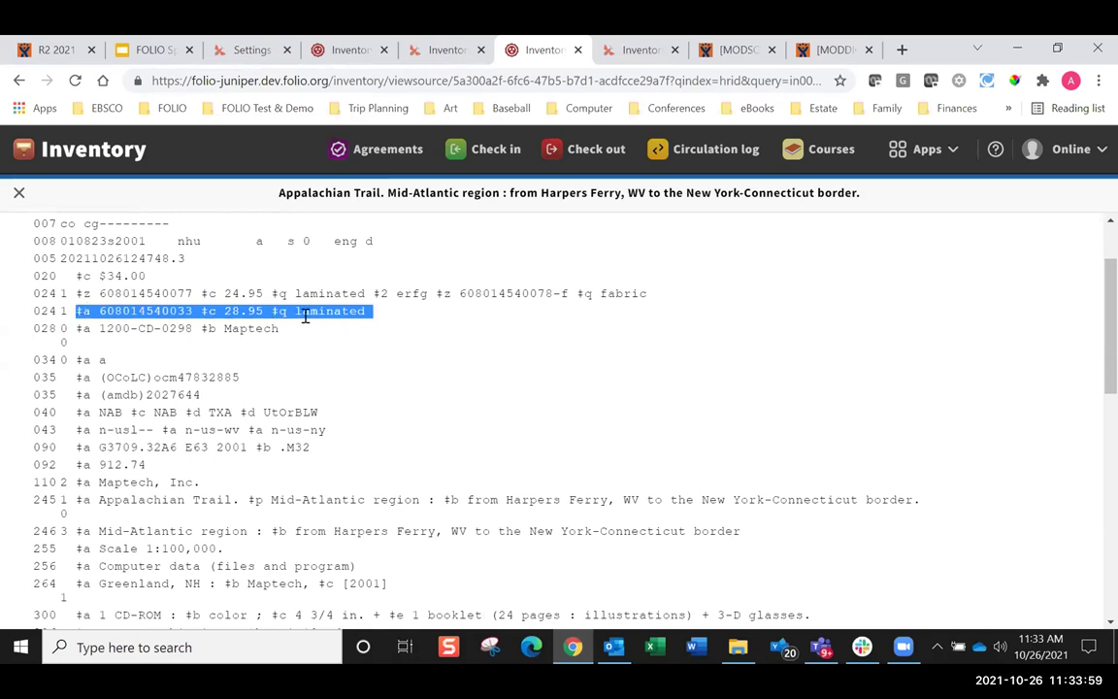
pyautogui.click(655, 290)
pyautogui.moveTo(655, 290); pyautogui.dragTo(77, 292)
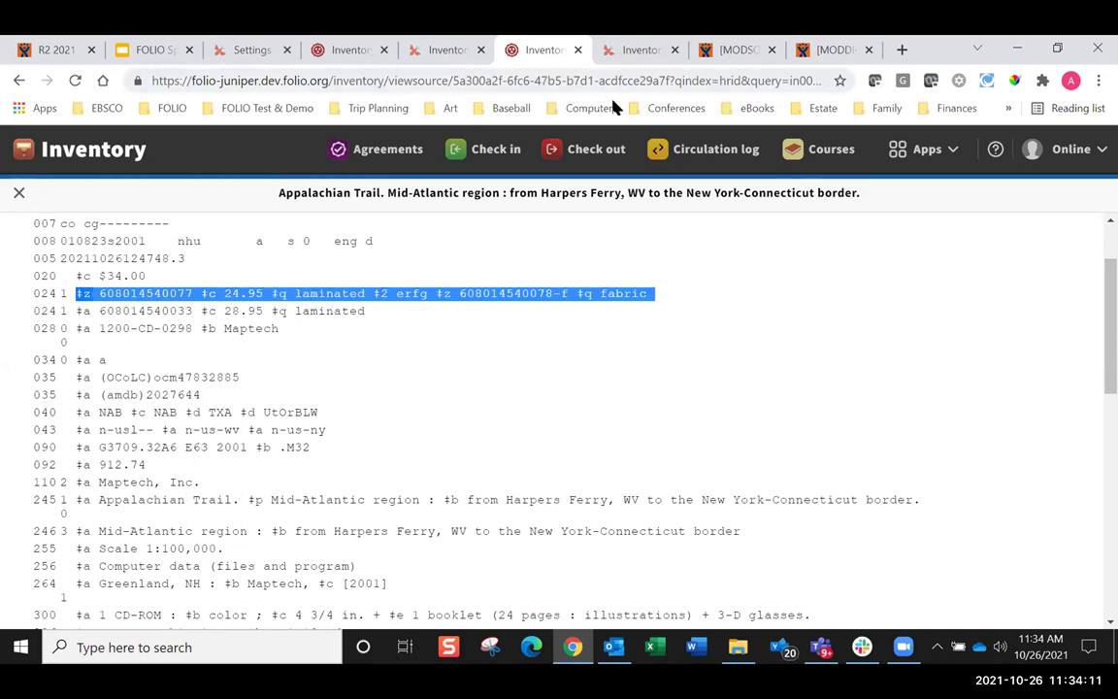
pyautogui.click(18, 192)
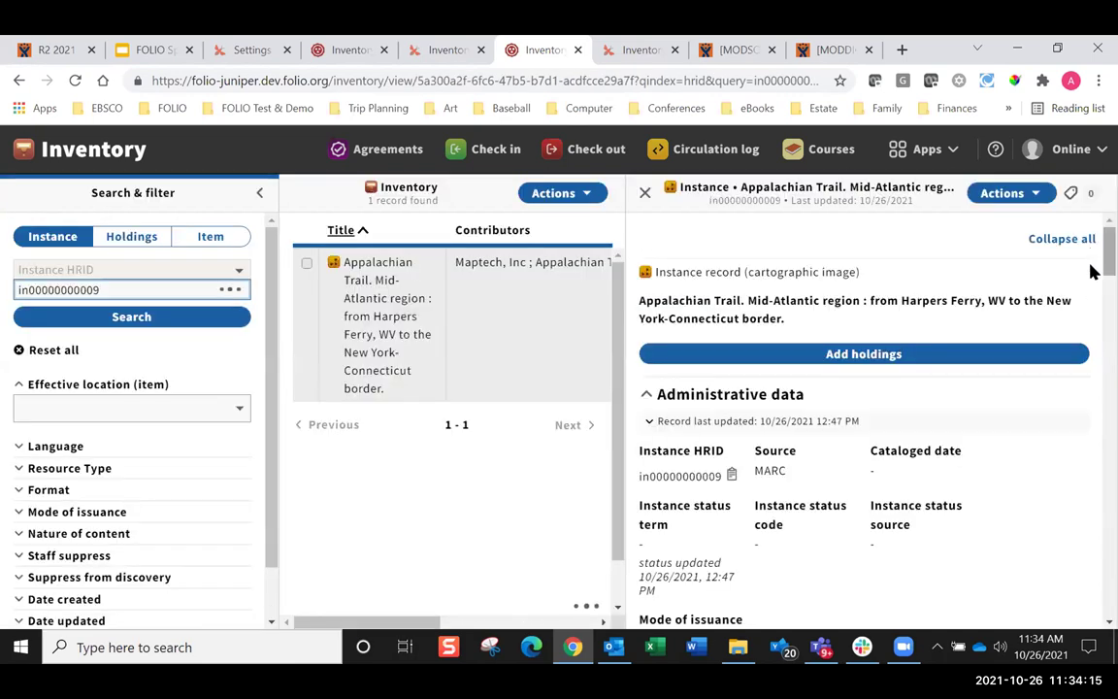
# Examine the resource identifiers on the Appalachian Trail instance record in the folio-juniper Inventory.
pyautogui.scroll(-3, 1090, 362)
pyautogui.scroll(-5, 1090, 392)
pyautogui.scroll(2, 1090, 388)
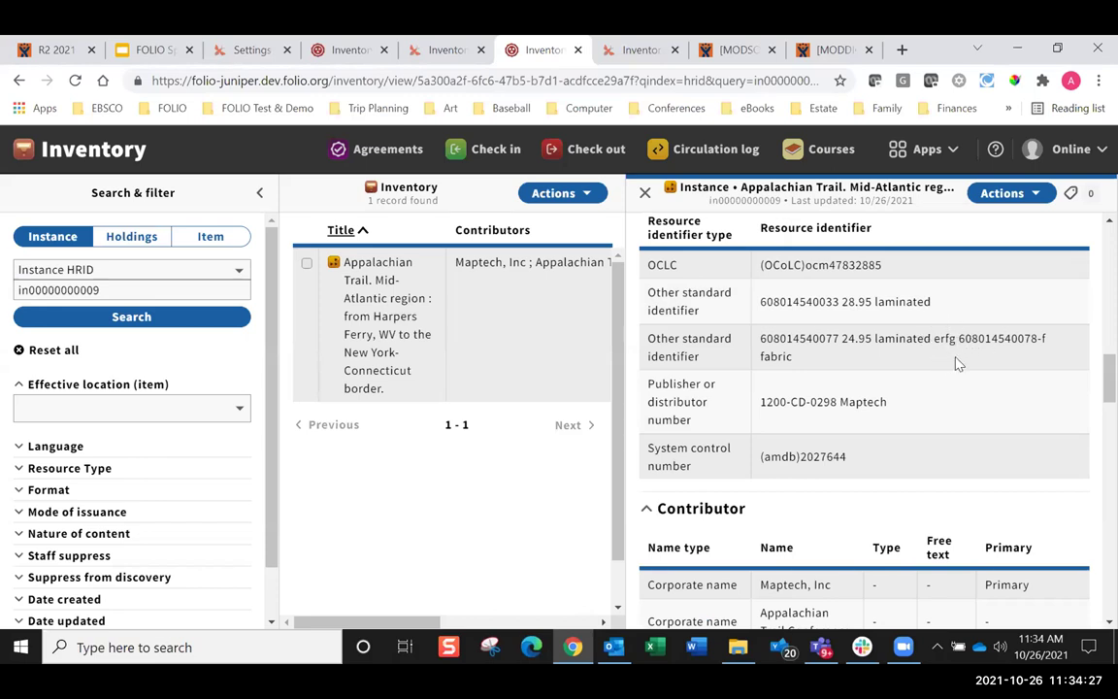
# Compare the Appalachian Trail resource identifiers in the folio-snapshot-load Inventory, including the UPC and Invalid UPC values.
pyautogui.click(639, 49)
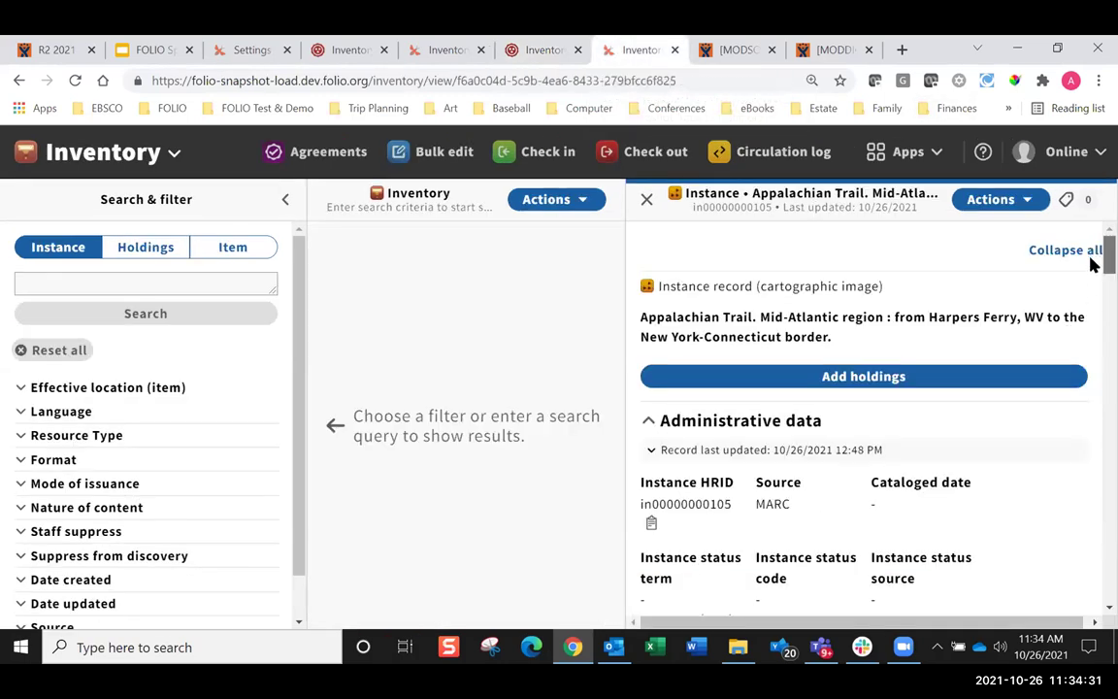
pyautogui.scroll(-3, 1091, 291)
pyautogui.scroll(-2, 1091, 310)
pyautogui.scroll(-4, 1094, 357)
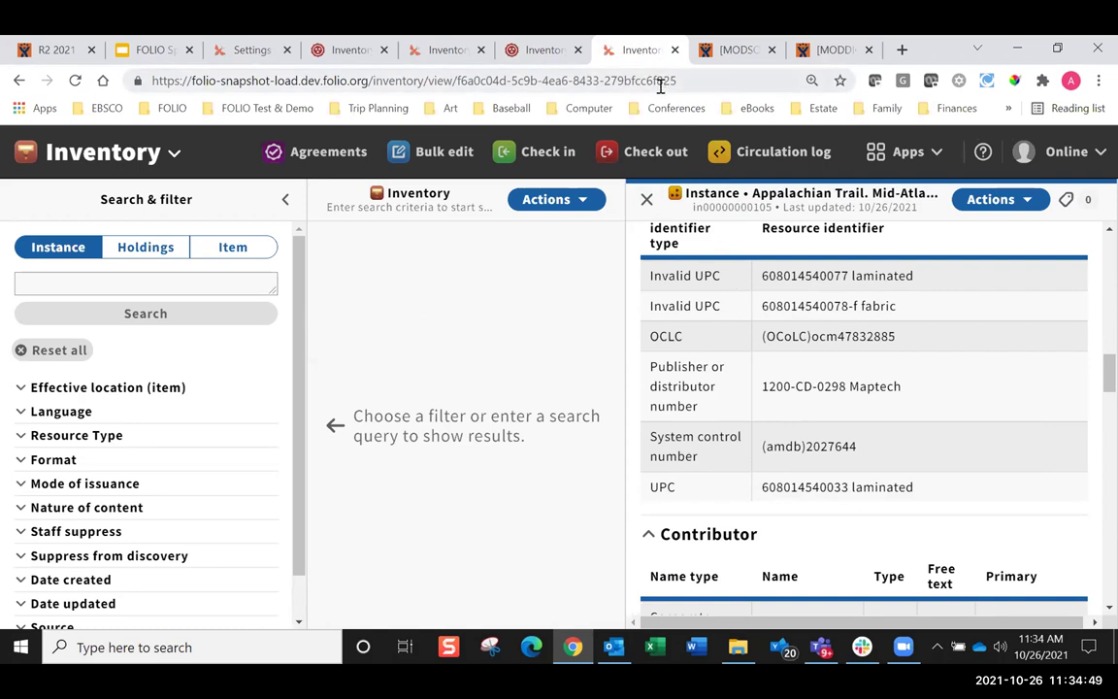
pyautogui.click(493, 643)
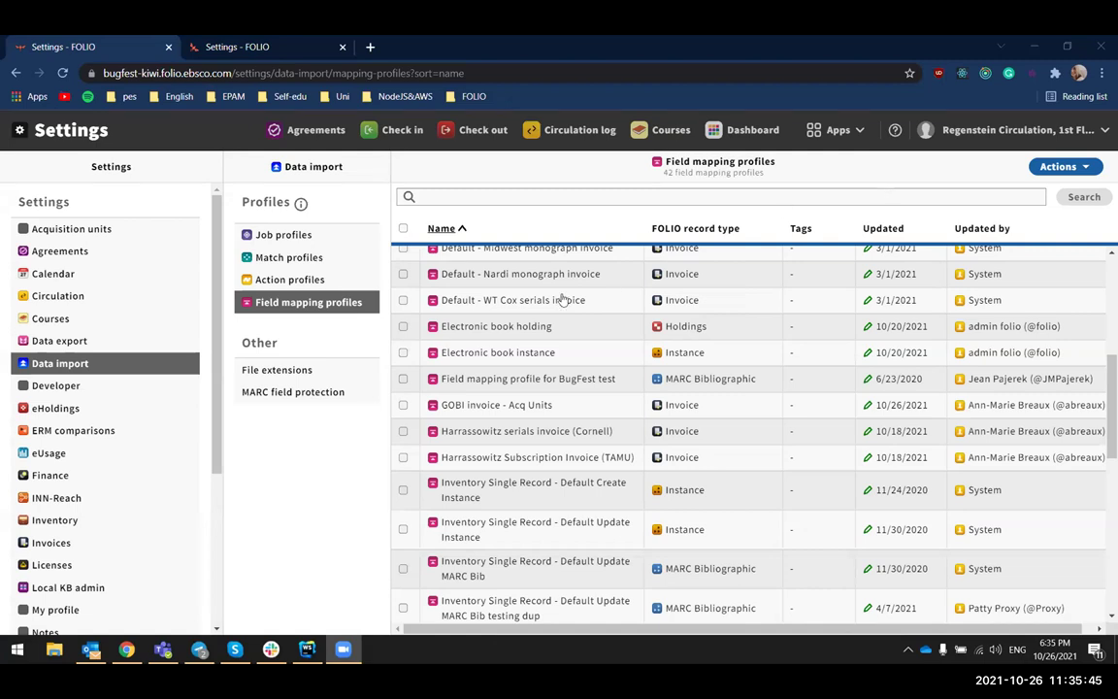
# View the GOBI invoice - Acq Units field mapping profile and highlight its Acquisitions units value.
pyautogui.click(579, 407)
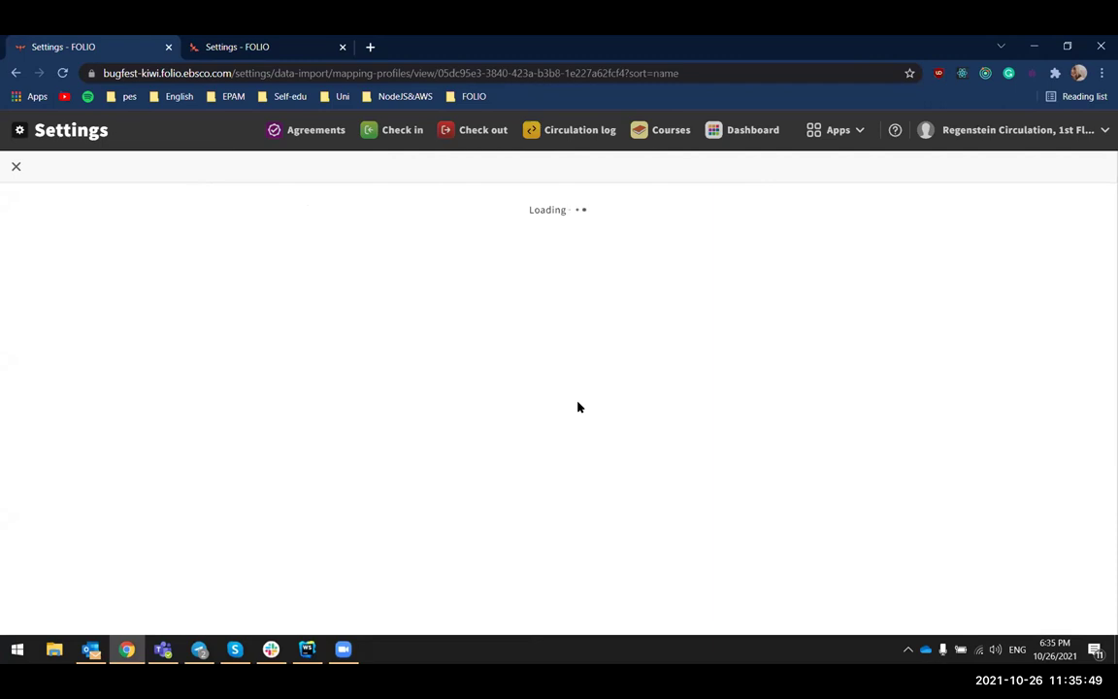
pyautogui.scroll(-2, 691, 441)
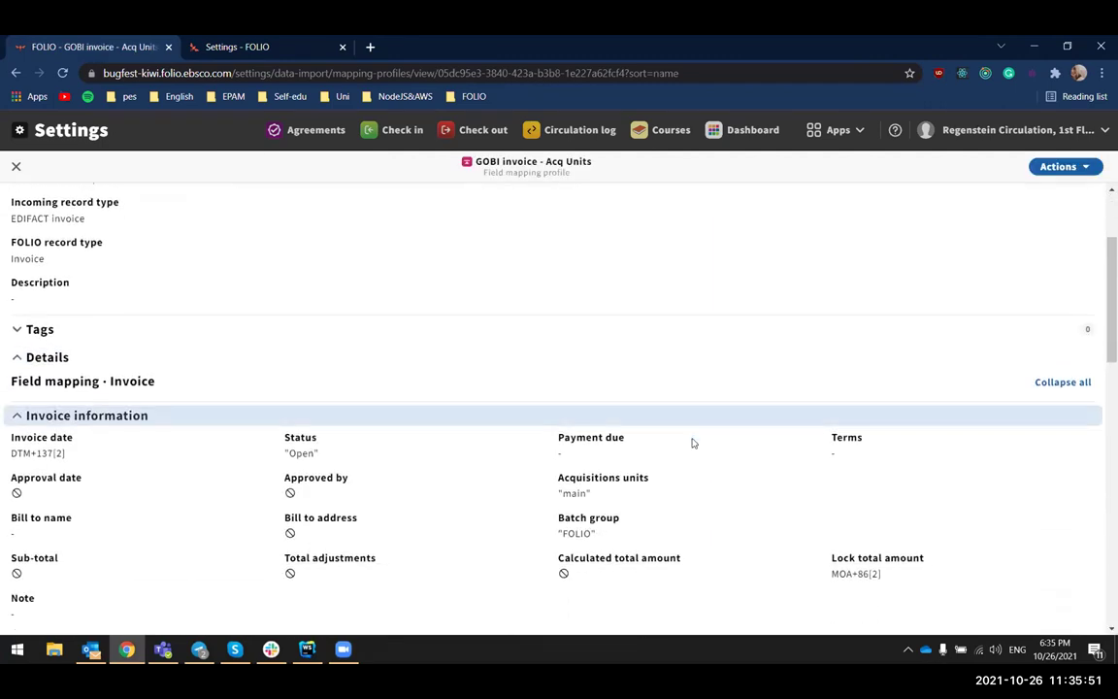
pyautogui.doubleClick(572, 477)
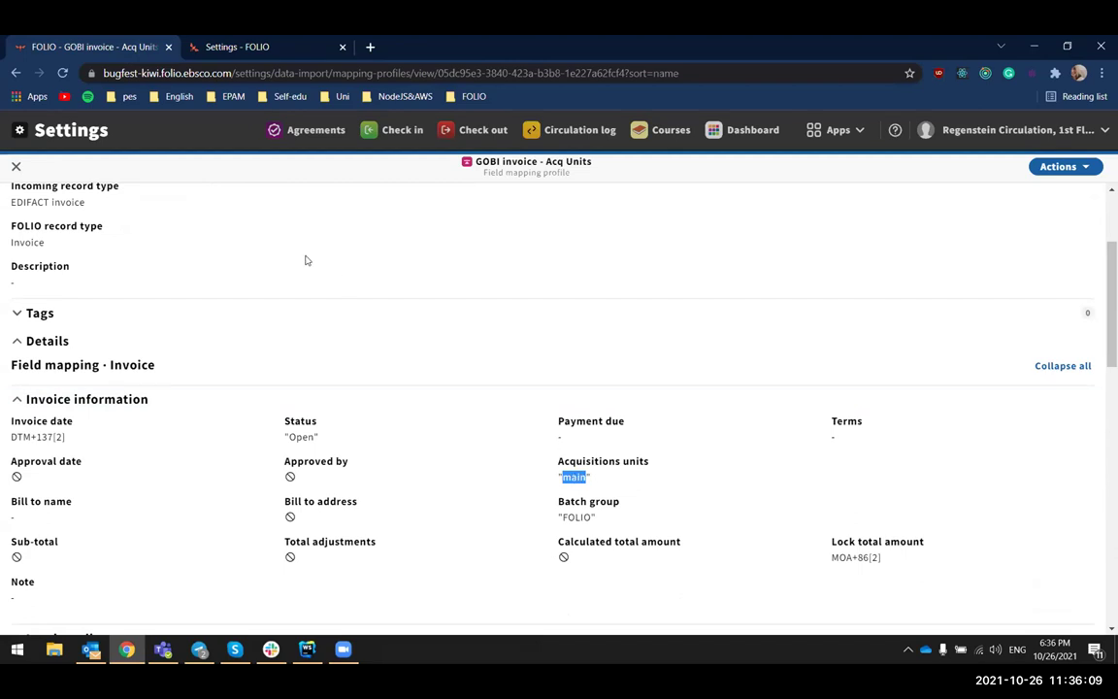
# Close the mapping profile and view the details of the lowercase "main" acquisition unit in Settings.
pyautogui.click(17, 167)
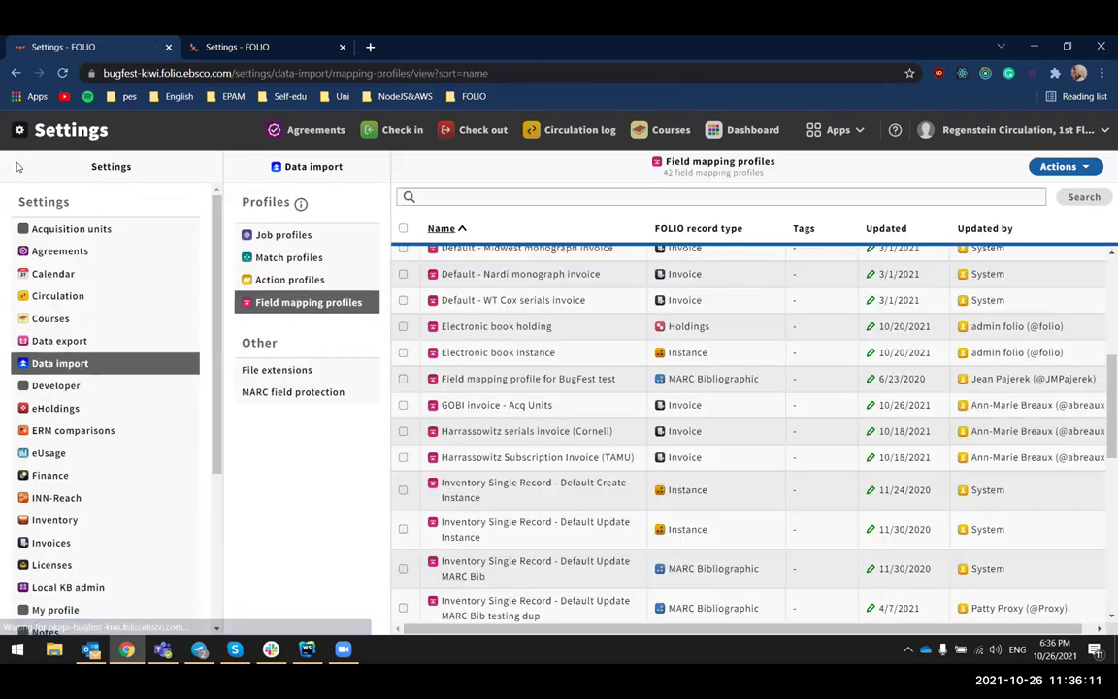
pyautogui.click(106, 233)
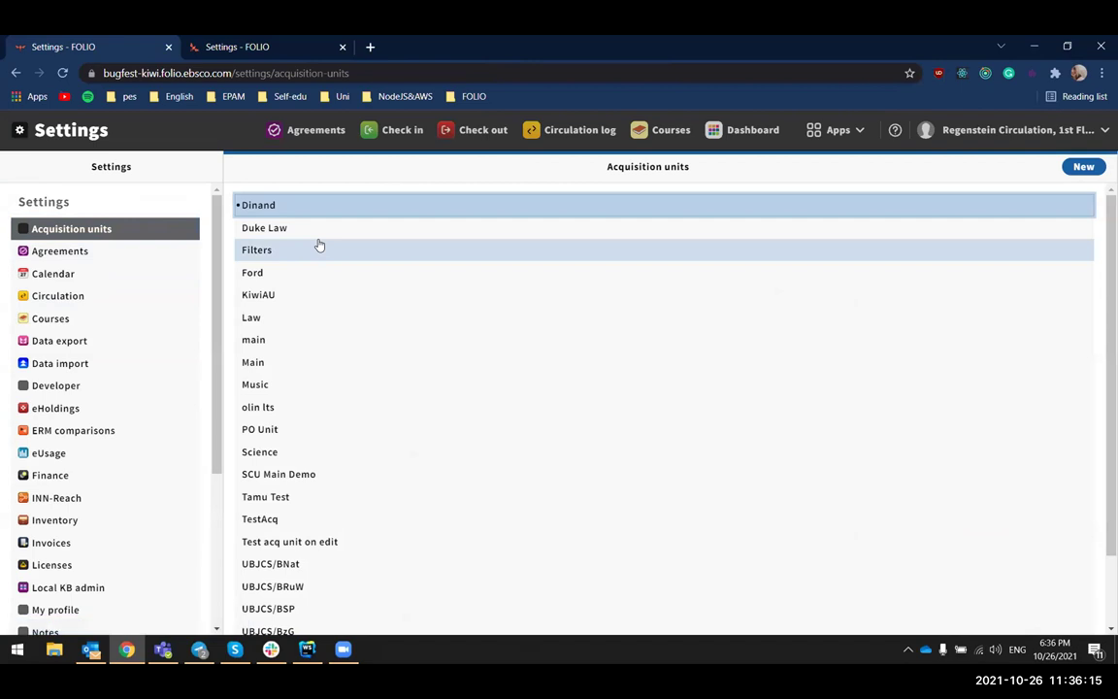
pyautogui.click(349, 341)
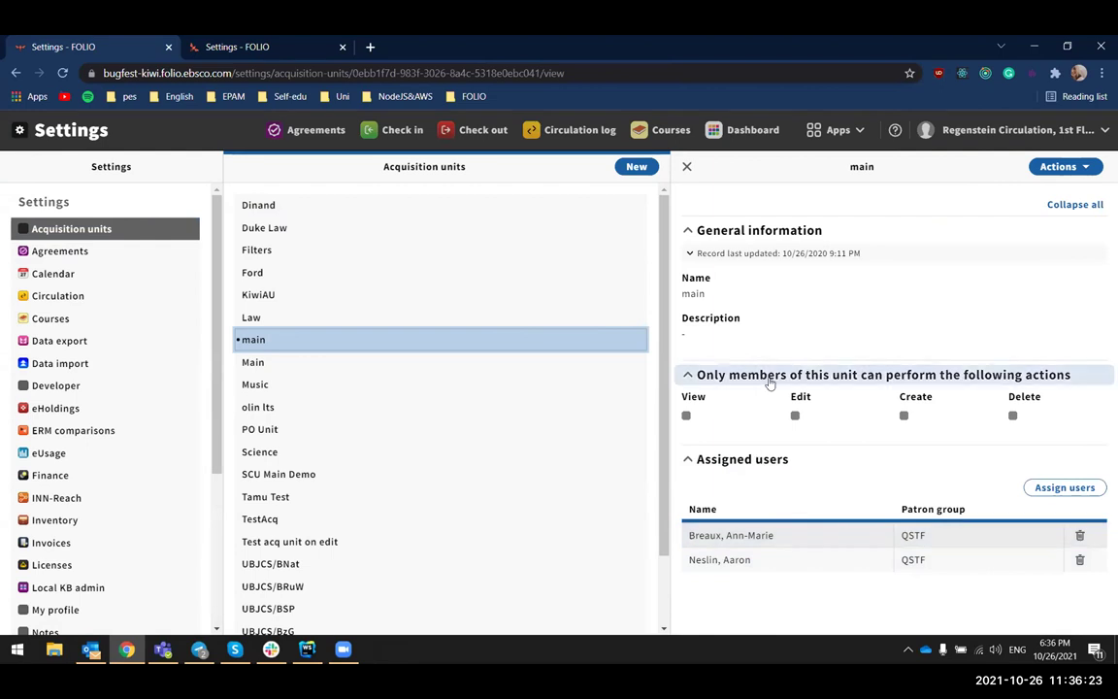
# Open the Data import log for EDIFACT_Firm_Invoice.edi and view the invoice line created for APPLIED REGRESSION MODELING.
pyautogui.click(828, 136)
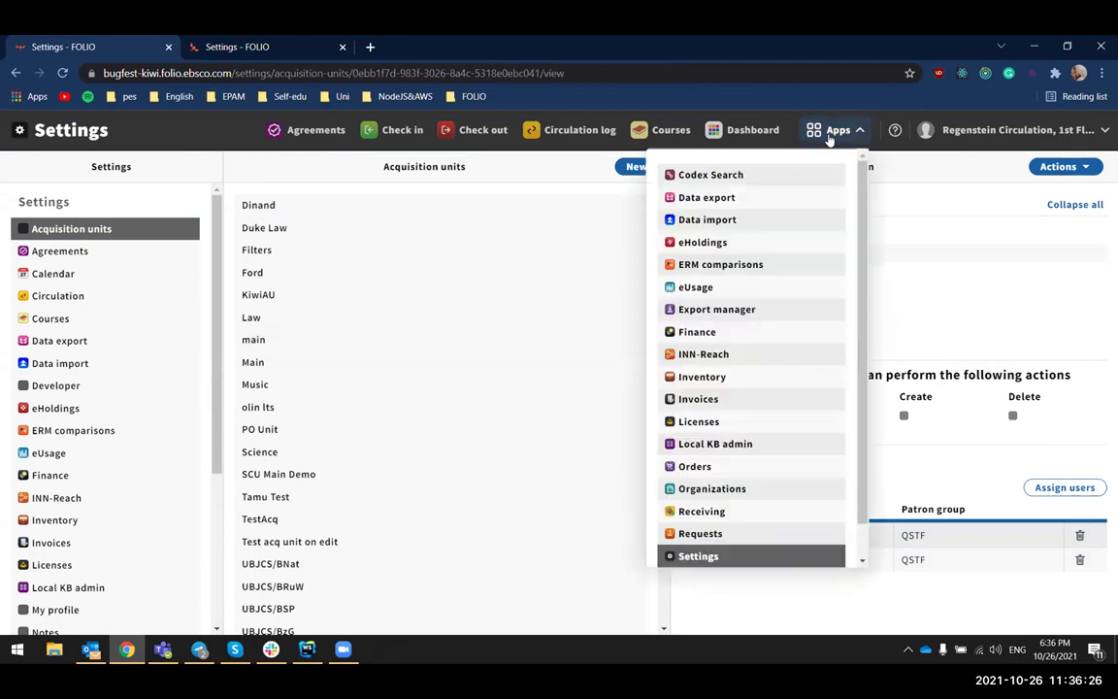
pyautogui.click(735, 219)
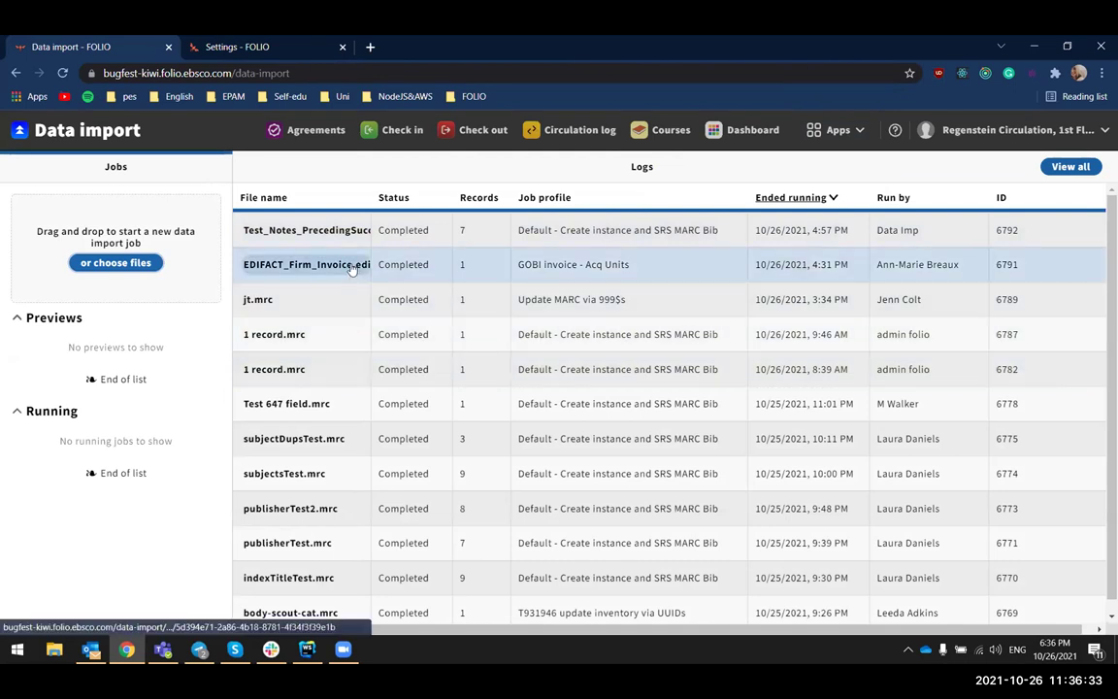
pyautogui.click(351, 270)
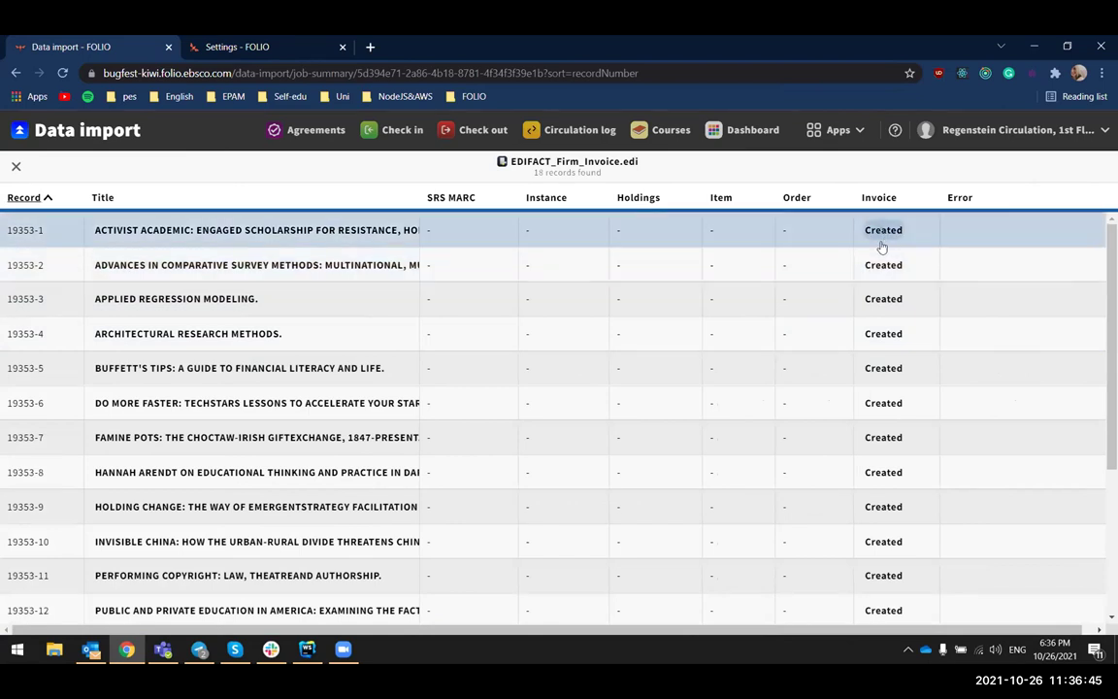
pyautogui.click(882, 300)
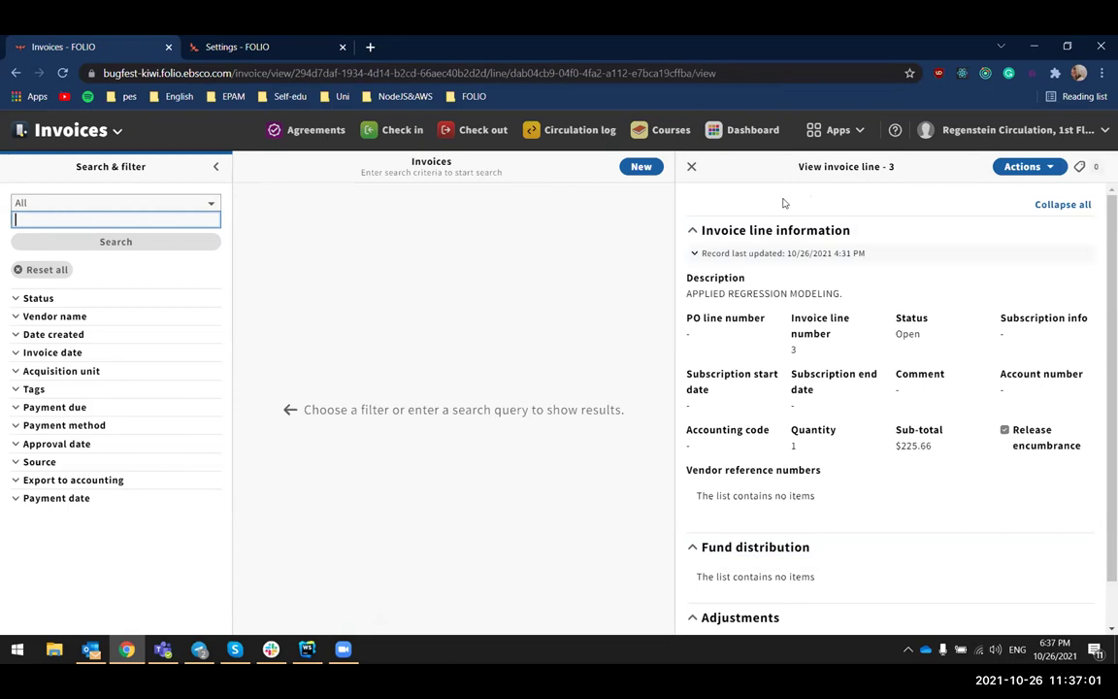
# Close the invoice line and highlight the Acquisition units value on its parent vendor invoice.
pyautogui.click(689, 169)
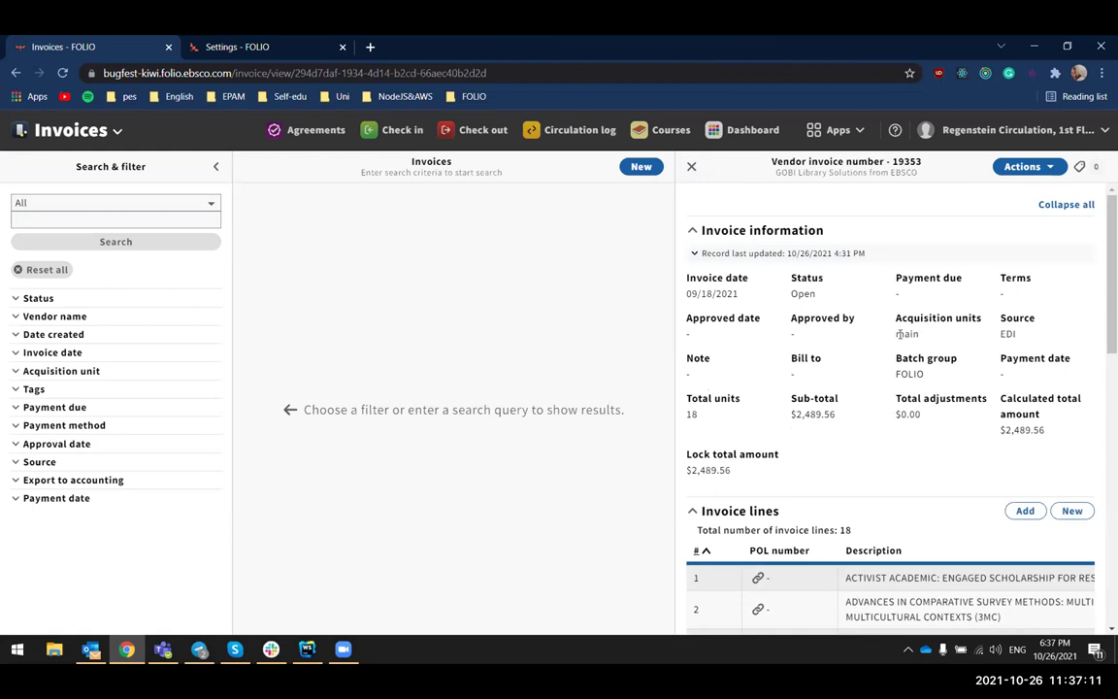
pyautogui.doubleClick(899, 333)
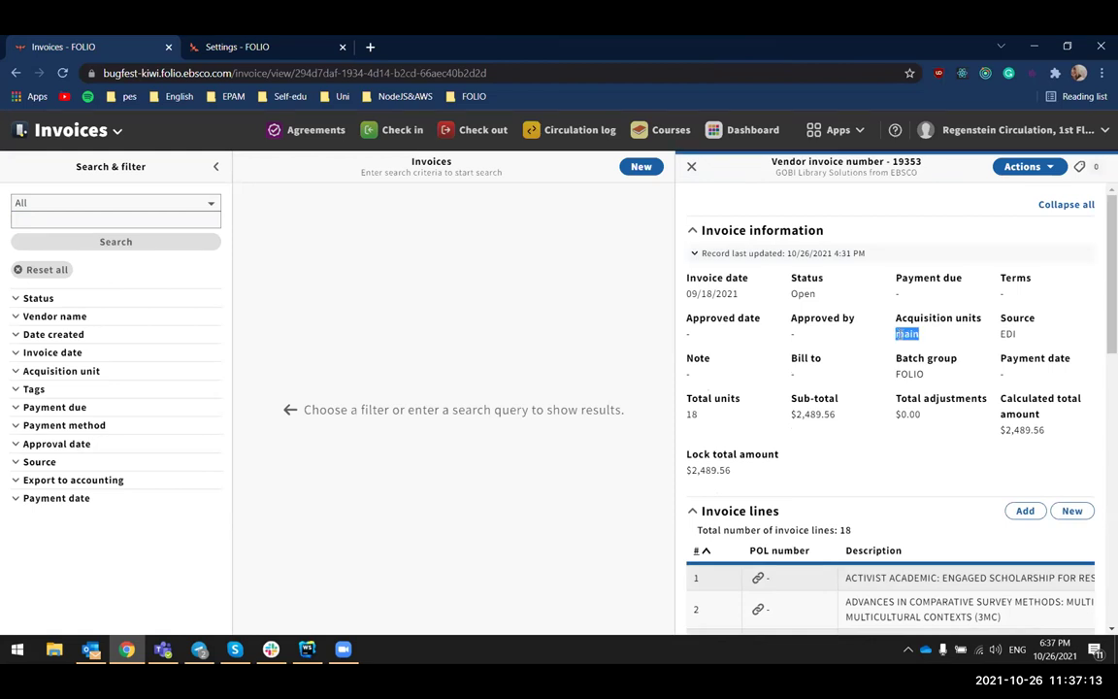
pyautogui.click(922, 339)
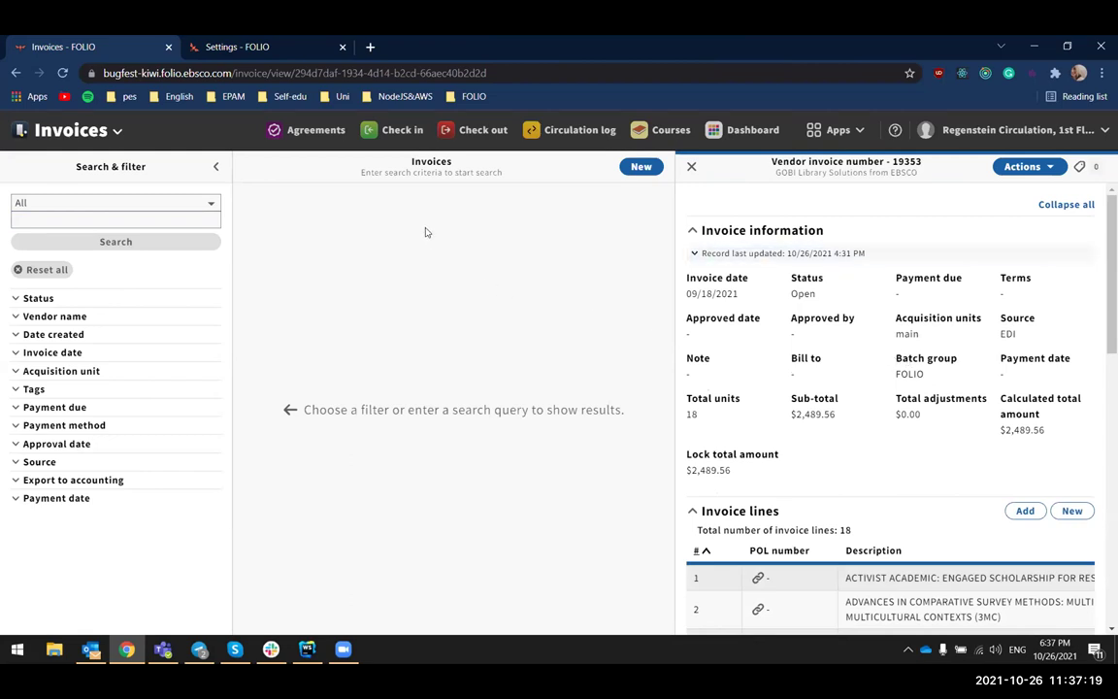
# Compare the associated field mapping profiles of the action profiles with and without a field mapping in folio-snapshot Data import settings.
pyautogui.click(286, 47)
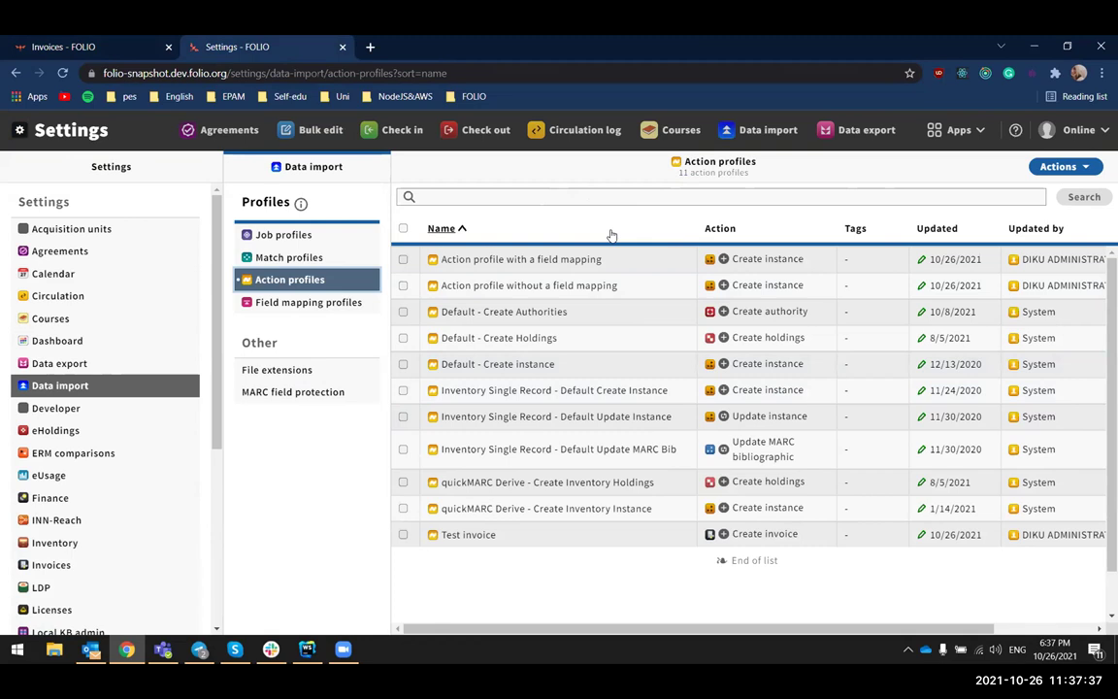
pyautogui.click(650, 268)
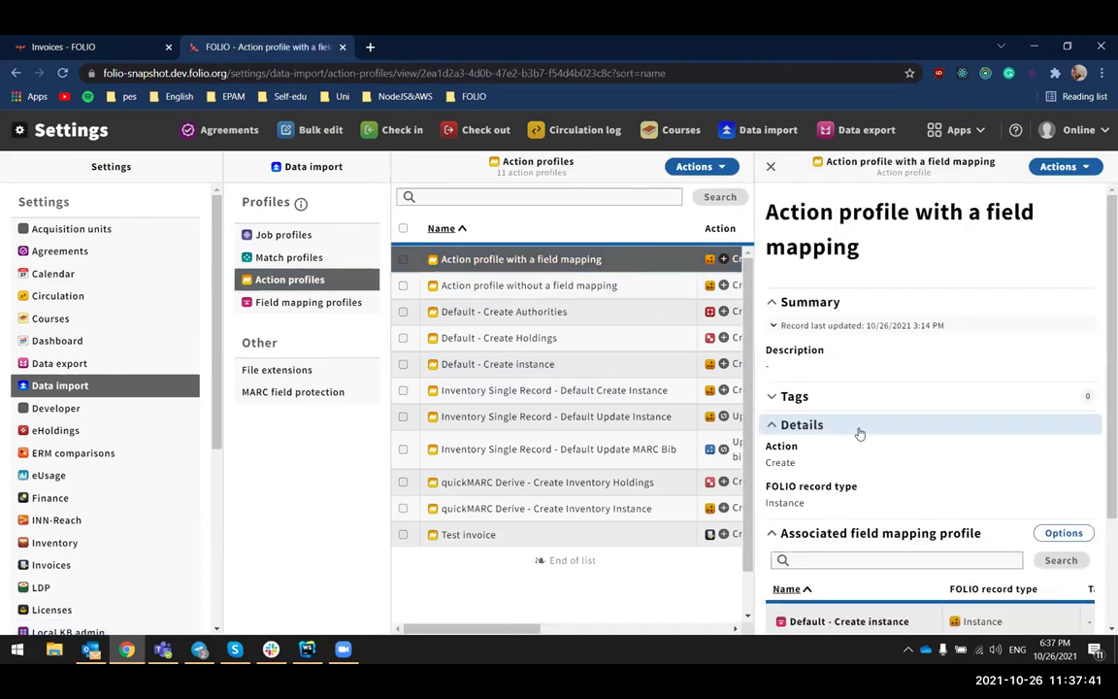
pyautogui.scroll(-1, 892, 553)
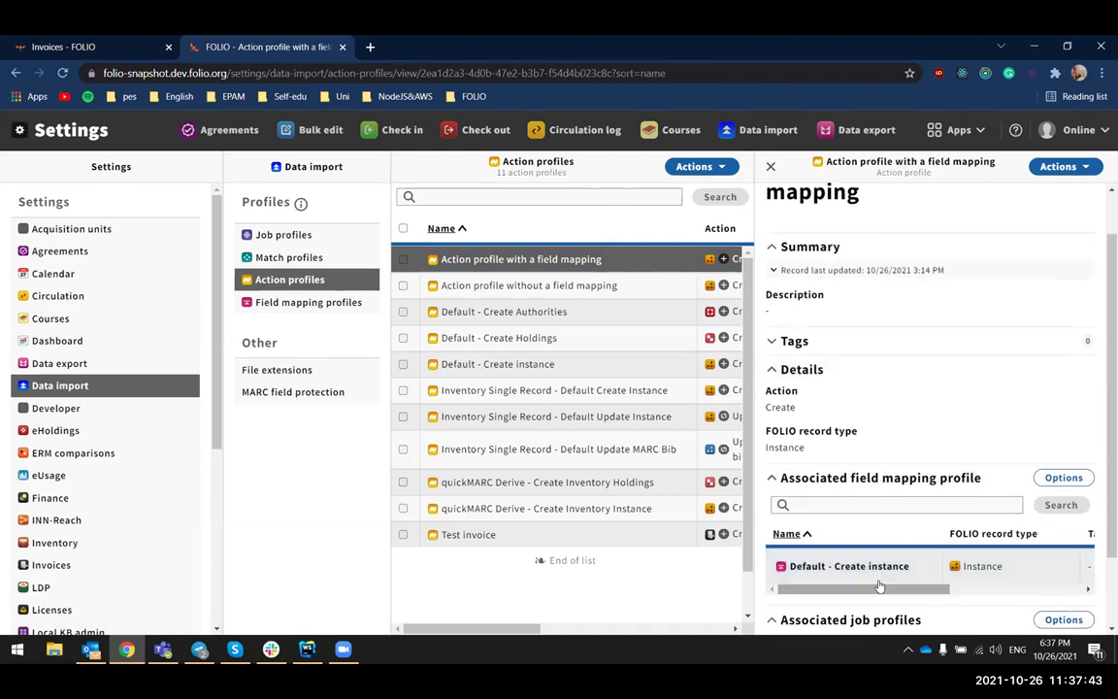
pyautogui.click(641, 291)
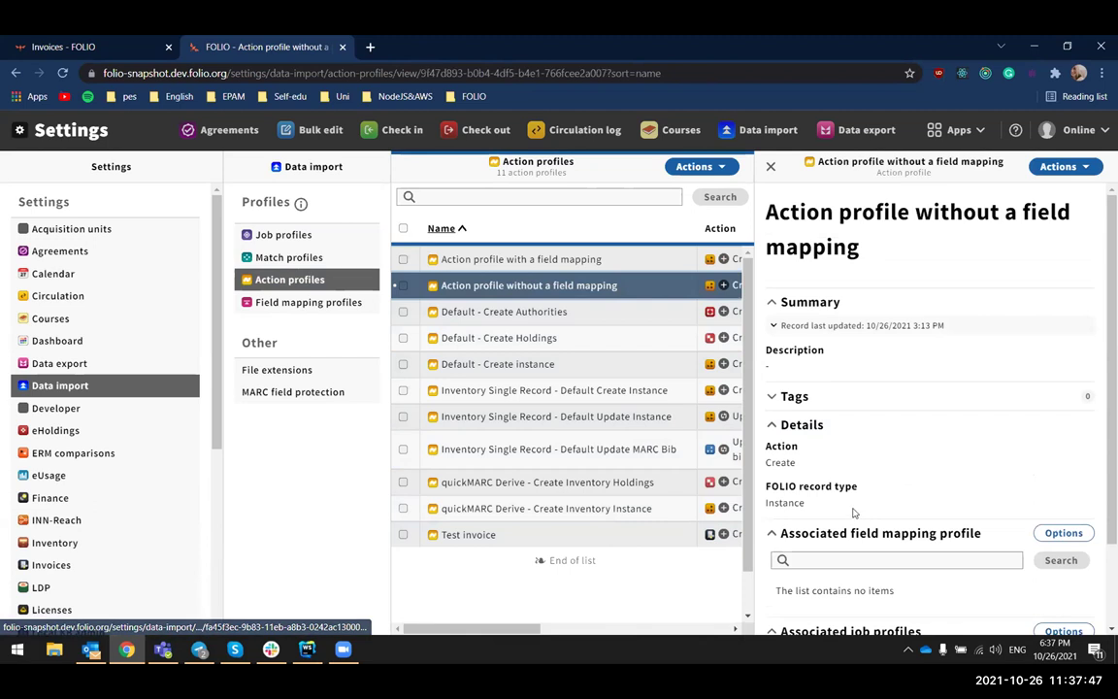
pyautogui.scroll(-1, 852, 512)
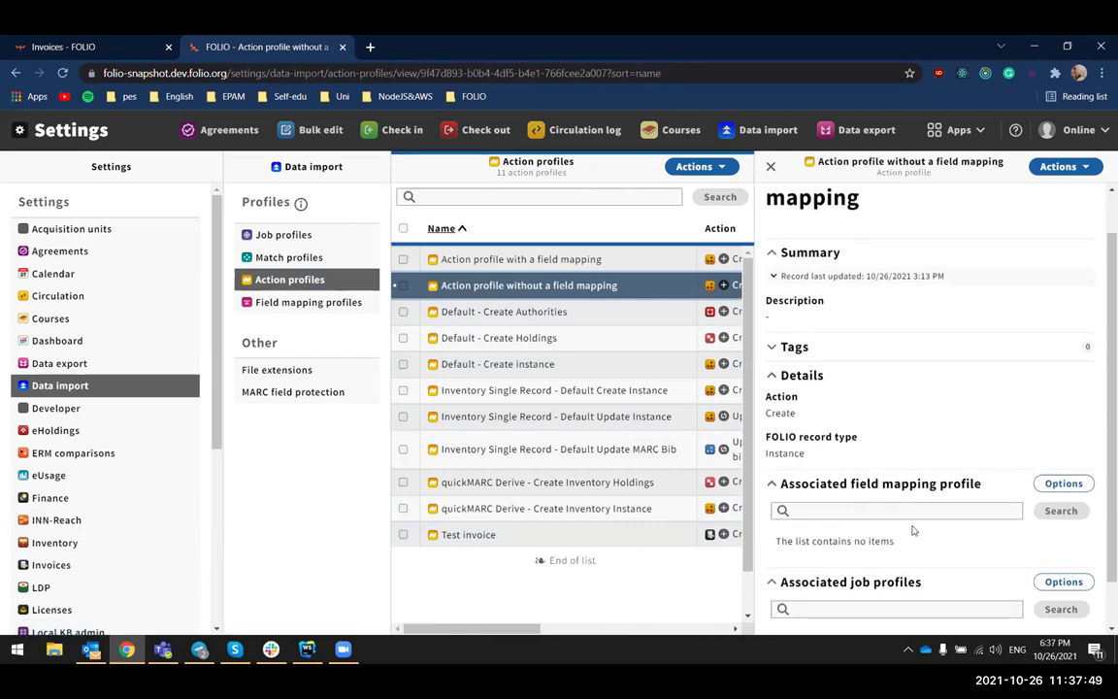
# Start a new job profile and add the action "Action profile with a field mapping" to its overview.
pyautogui.click(311, 239)
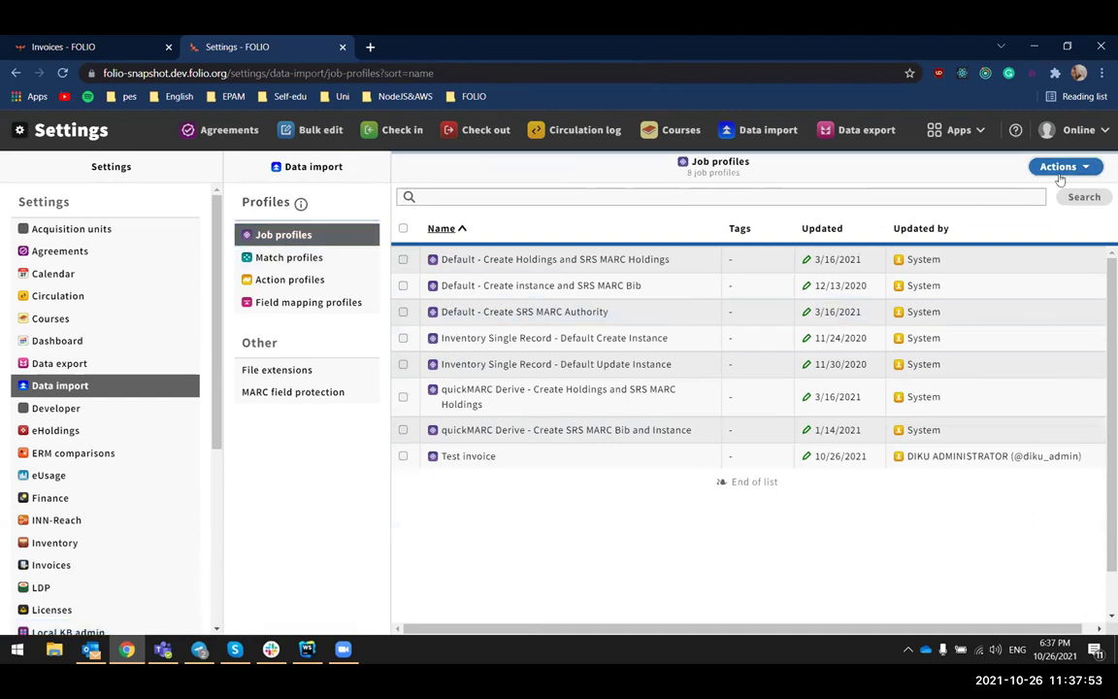
pyautogui.click(1058, 167)
pyautogui.click(992, 189)
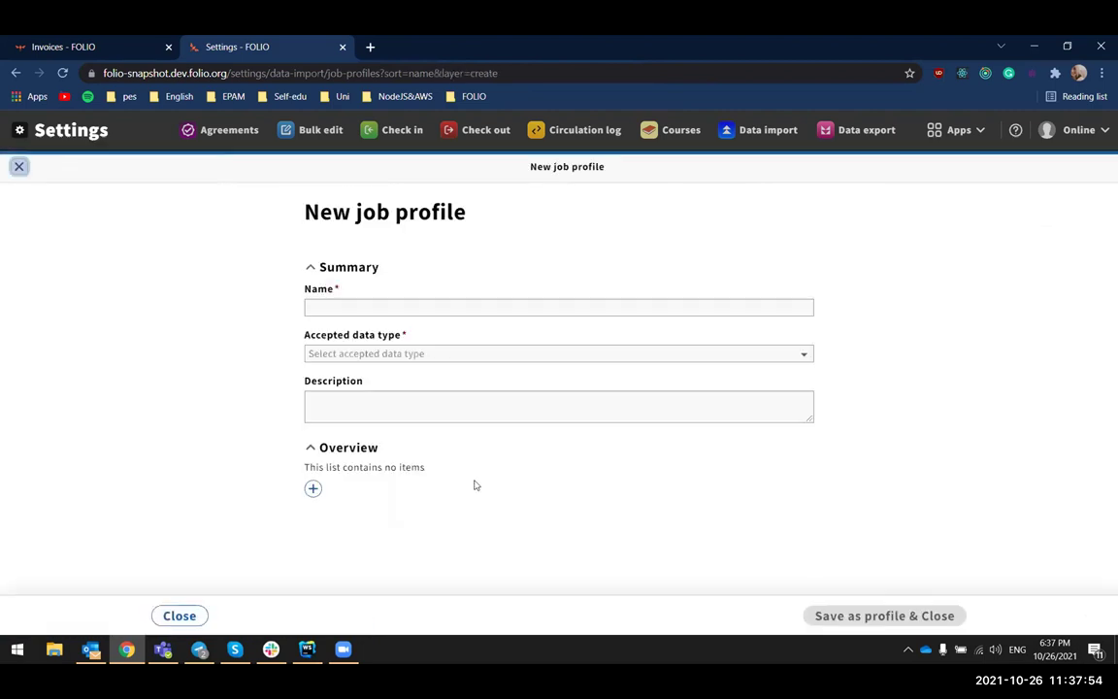
pyautogui.click(313, 488)
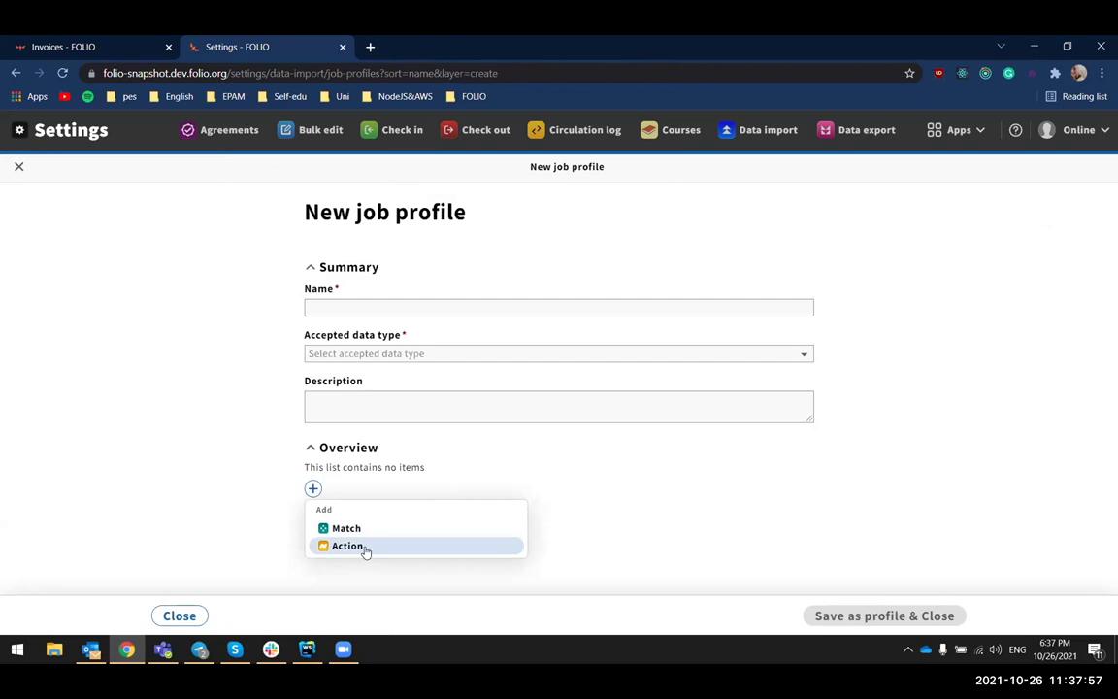
pyautogui.click(365, 551)
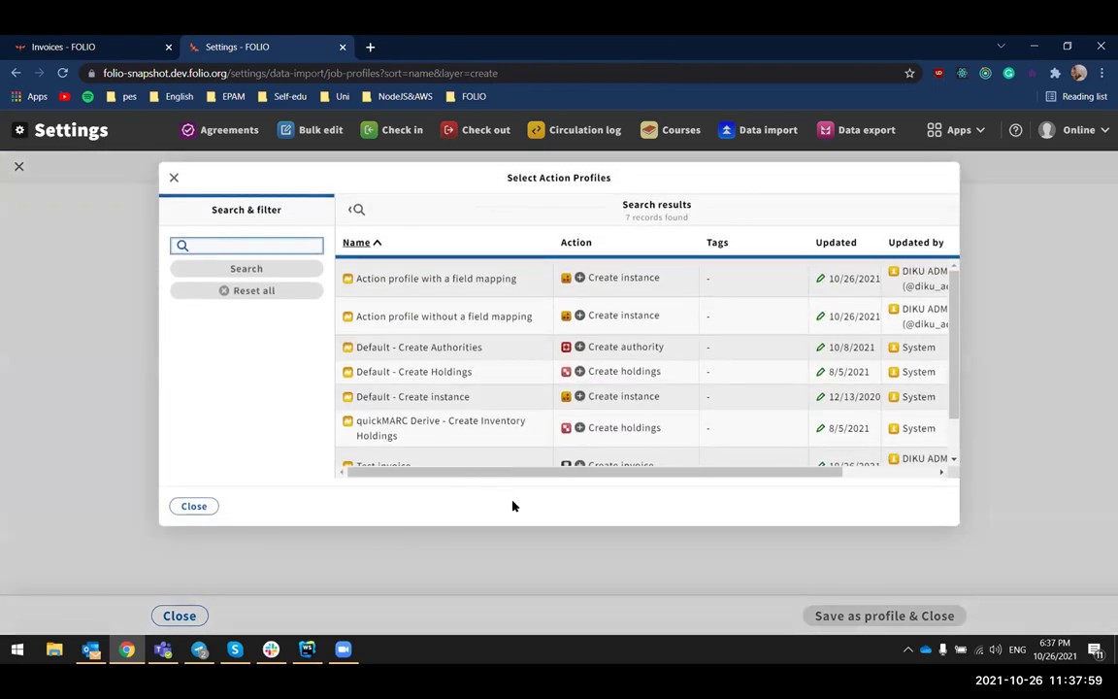
pyautogui.click(386, 281)
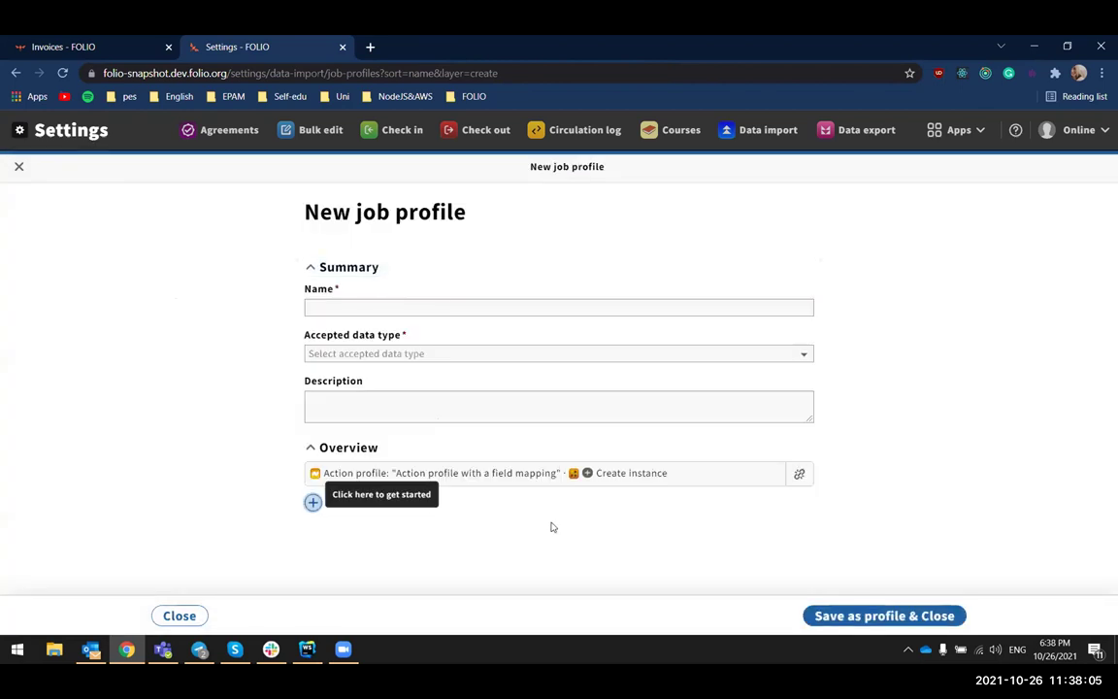
# Try to add "Action profile without a field mapping" to the new job profile's overview.
pyautogui.click(310, 505)
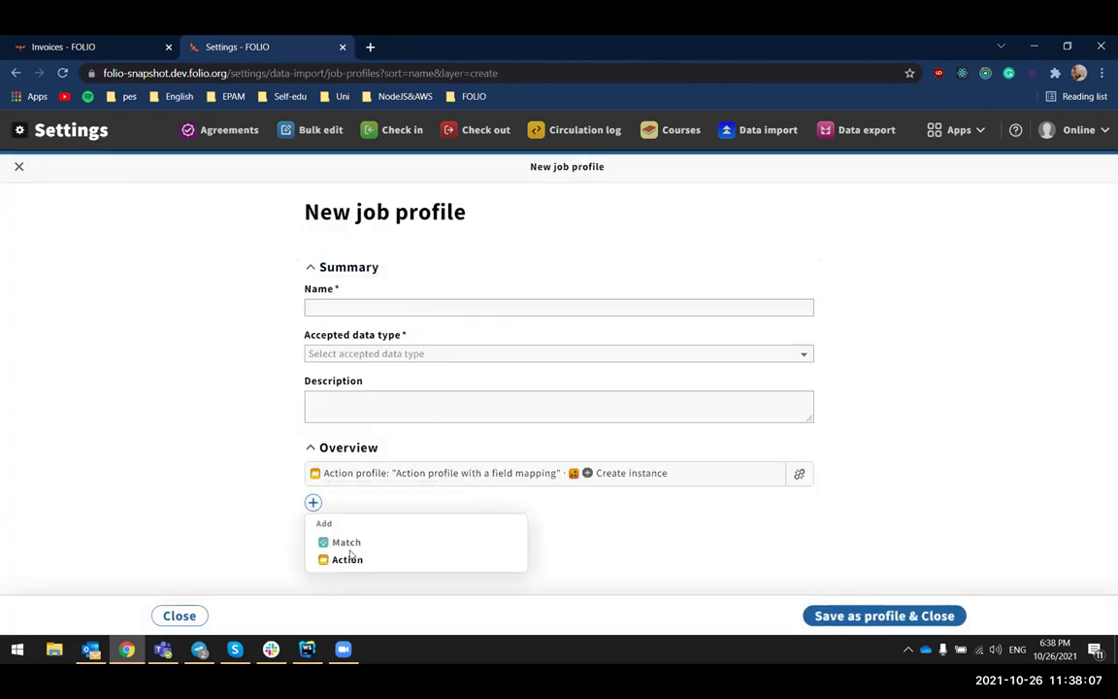
pyautogui.click(351, 559)
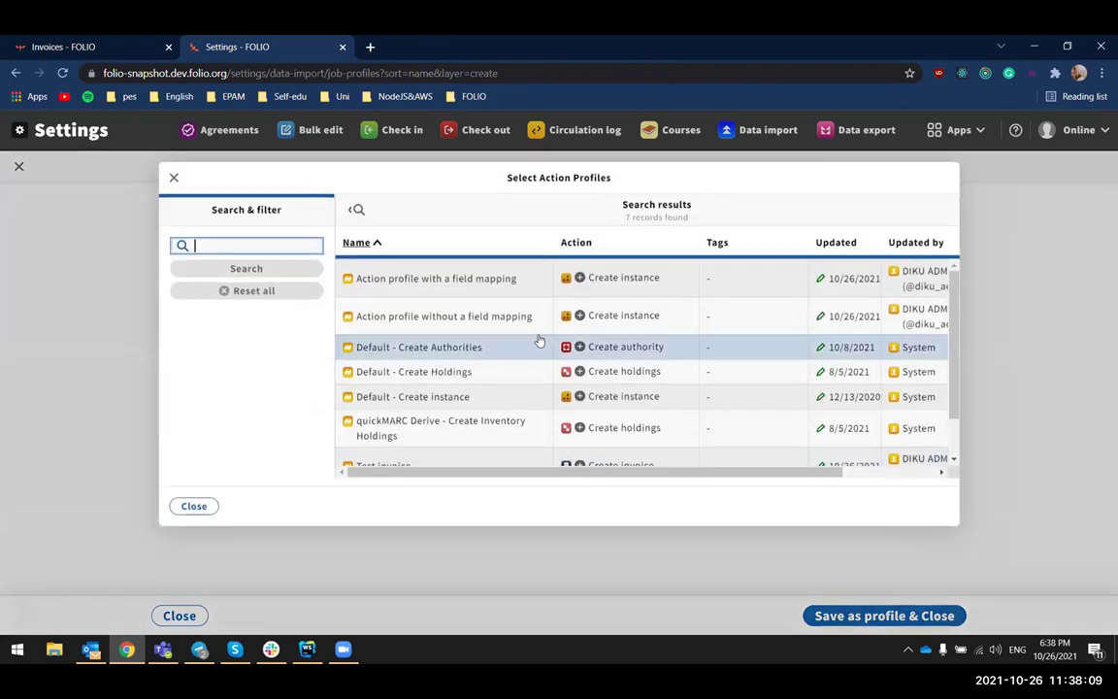
pyautogui.click(473, 325)
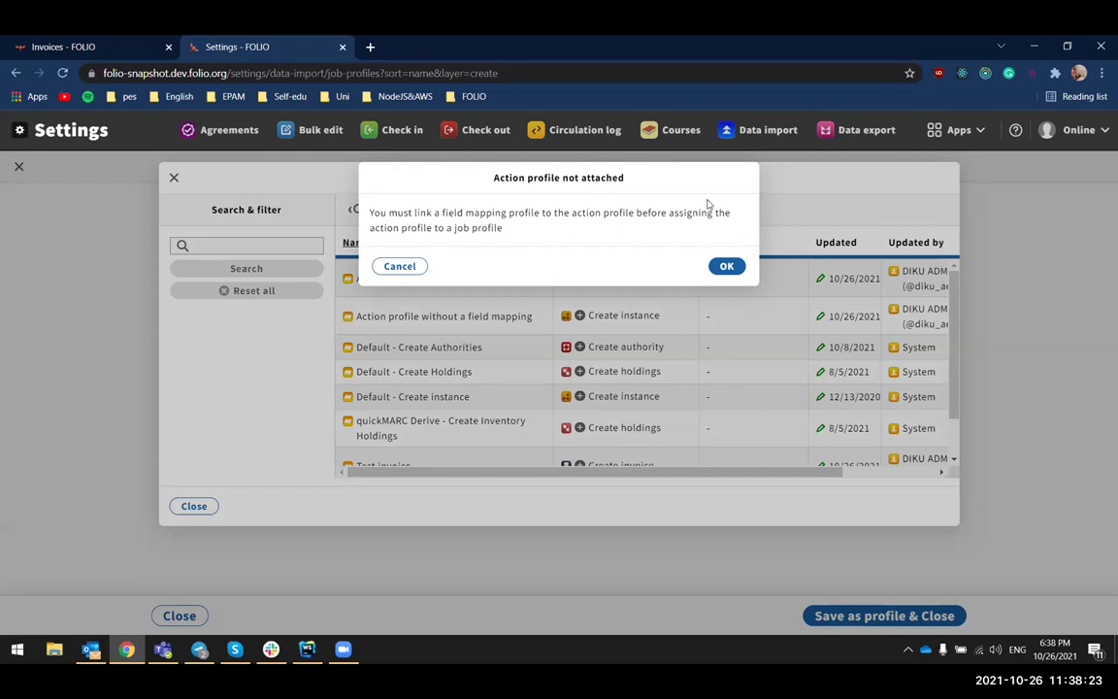
pyautogui.click(726, 267)
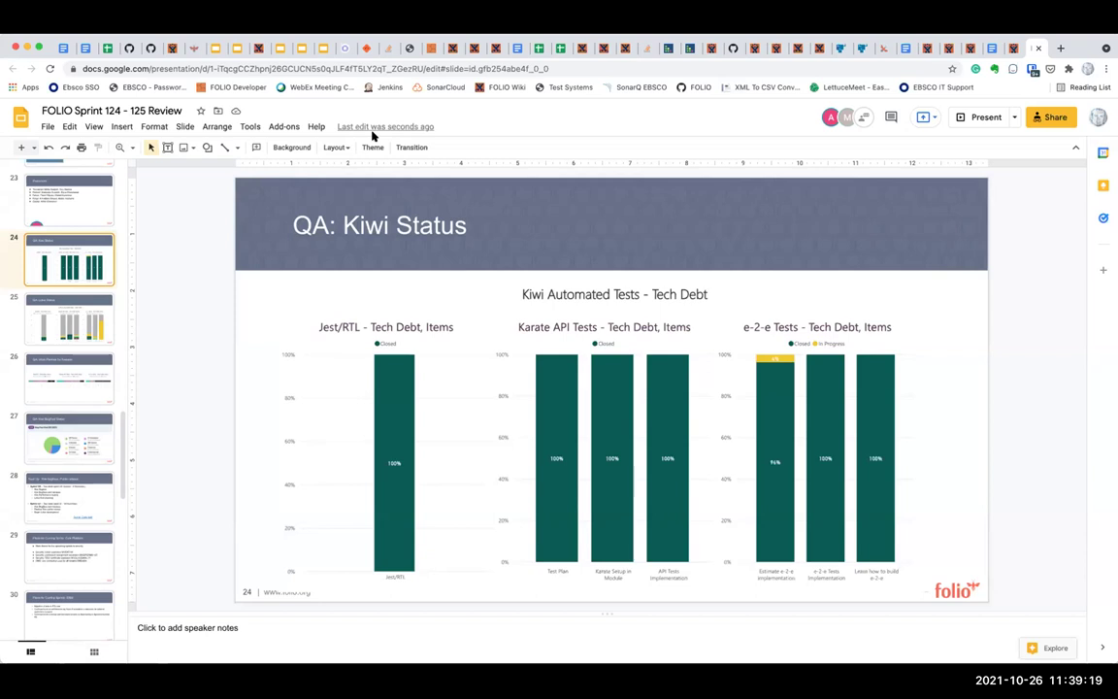
# Present the FOLIO Sprint 124 - 125 Review deck in full screen from the "QA: Kiwi Status" slide.
pyautogui.click(988, 118)
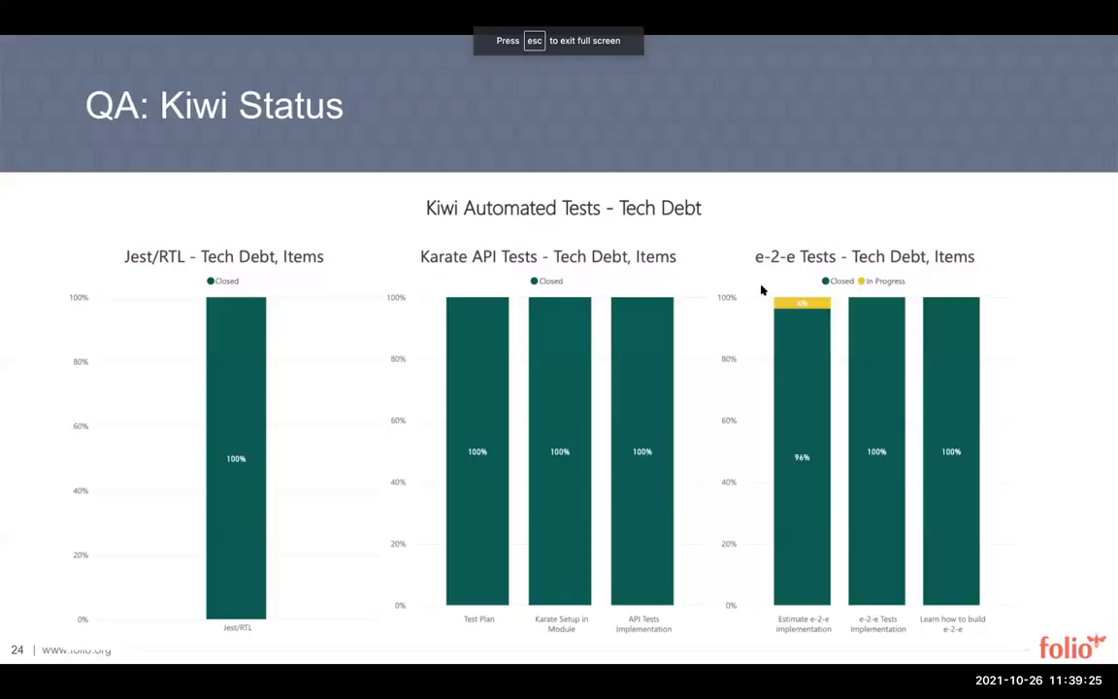